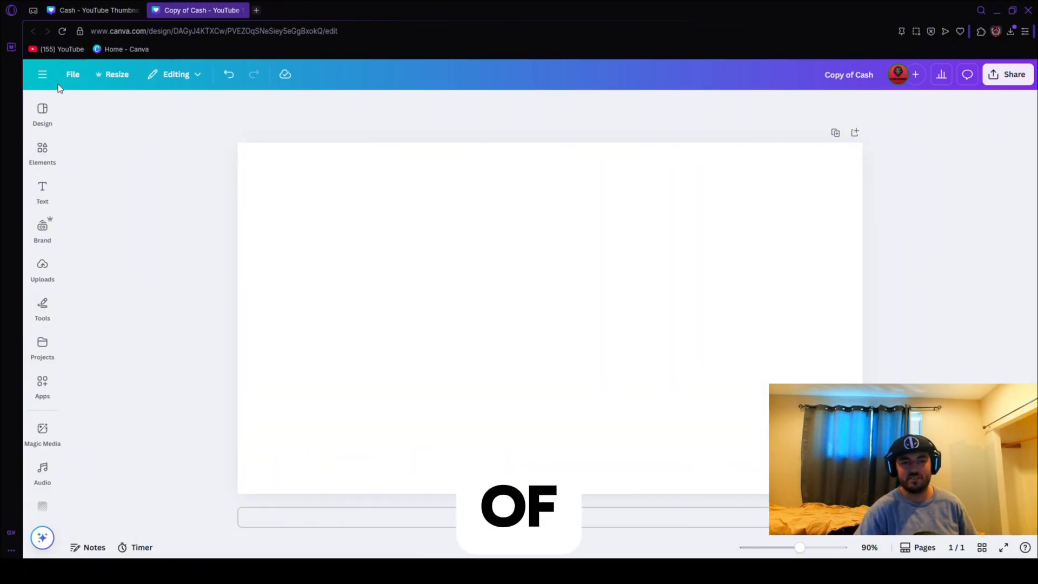
Look over the available formats for creating a new design, and return to the blank canvas.
{"action": "left_click", "coordinate": [44, 75]}
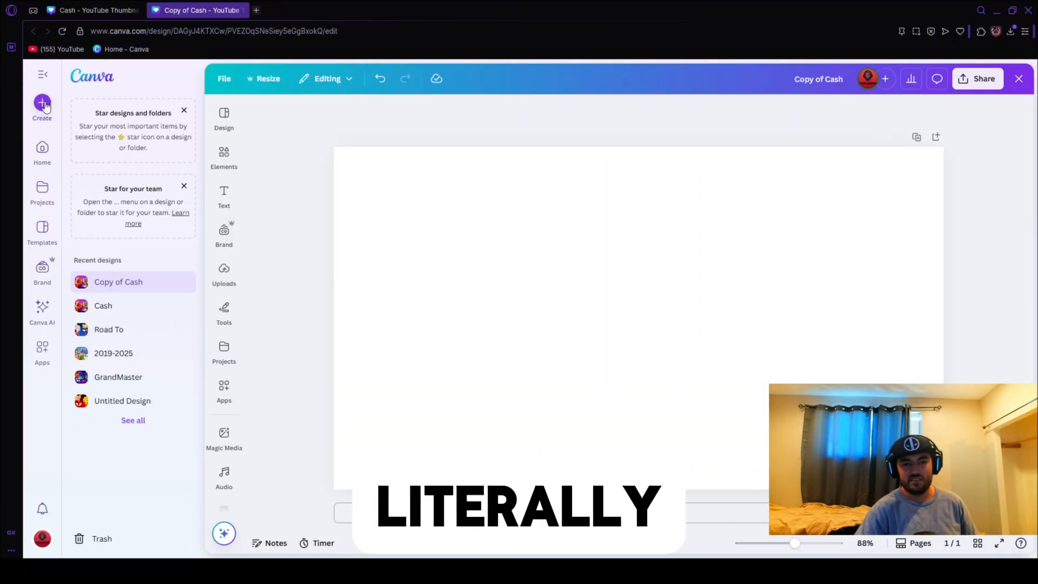
{"action": "left_click", "coordinate": [43, 104]}
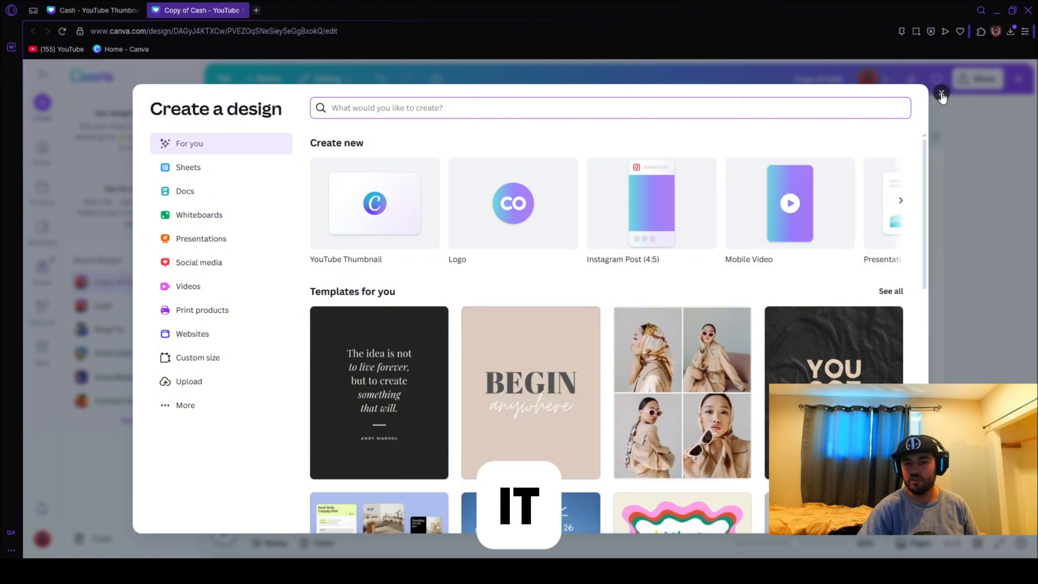
{"action": "left_click", "coordinate": [941, 95]}
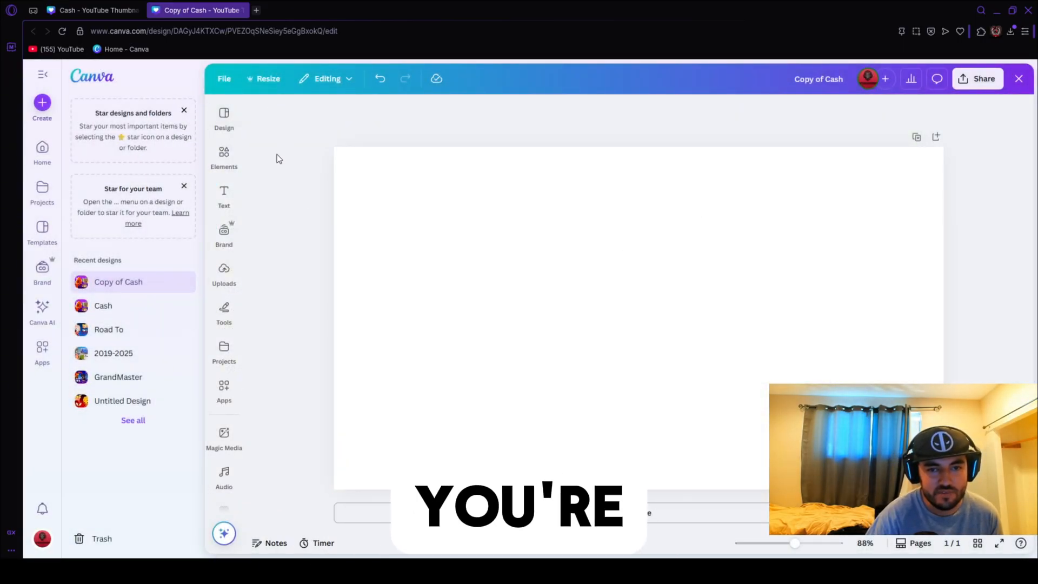
{"action": "left_click", "coordinate": [42, 74]}
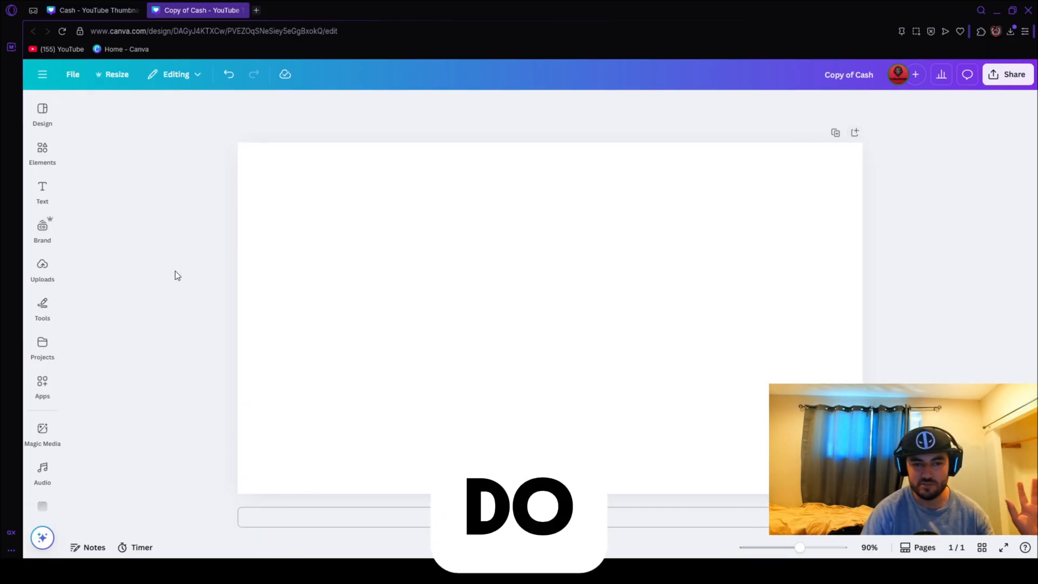
Show the library of uploaded images beside the blank canvas.
{"action": "left_click", "coordinate": [42, 269]}
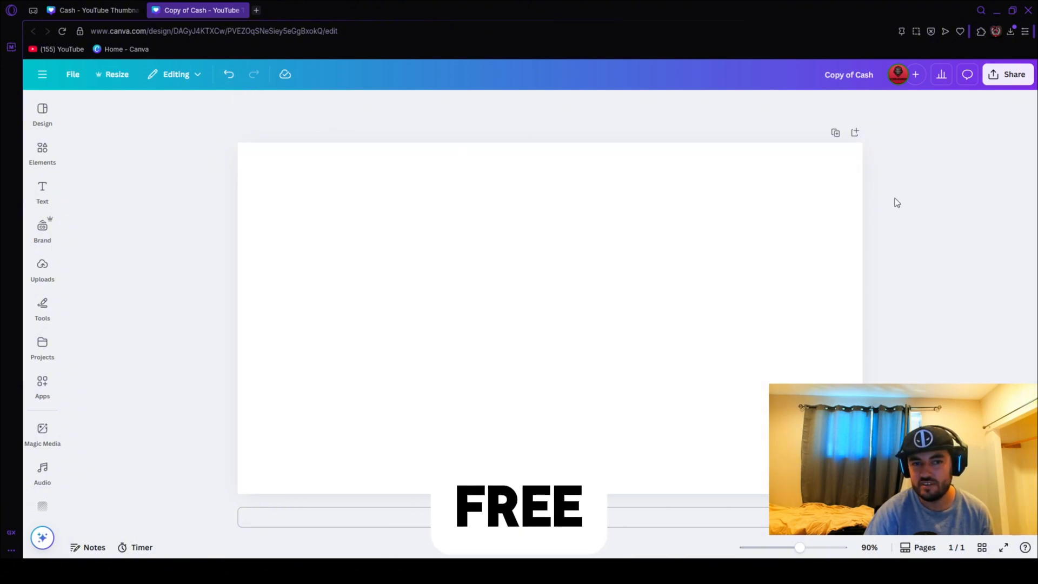
{"action": "mouse_move", "coordinate": [39, 276]}
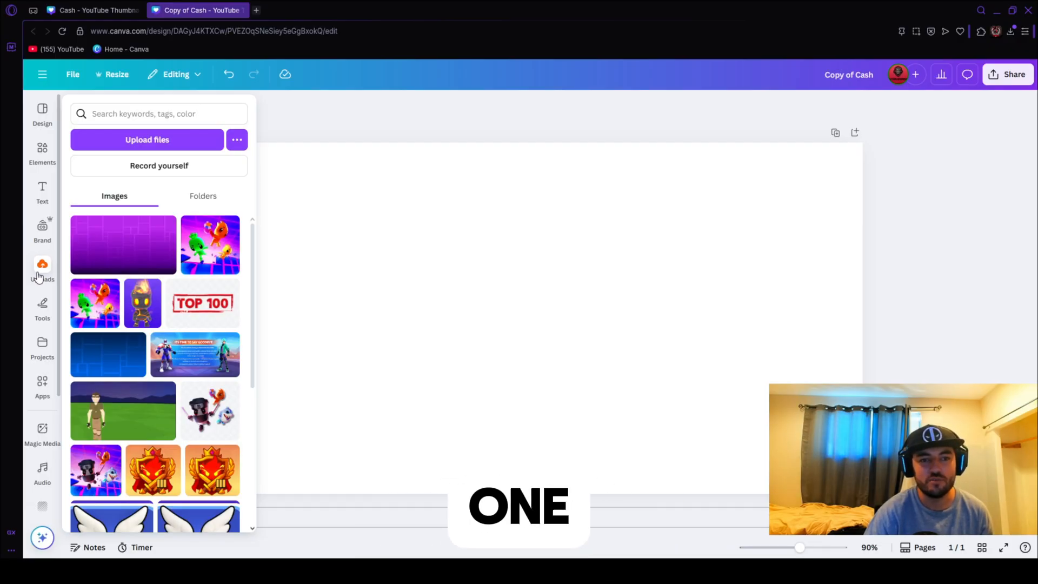
{"action": "left_click", "coordinate": [40, 271]}
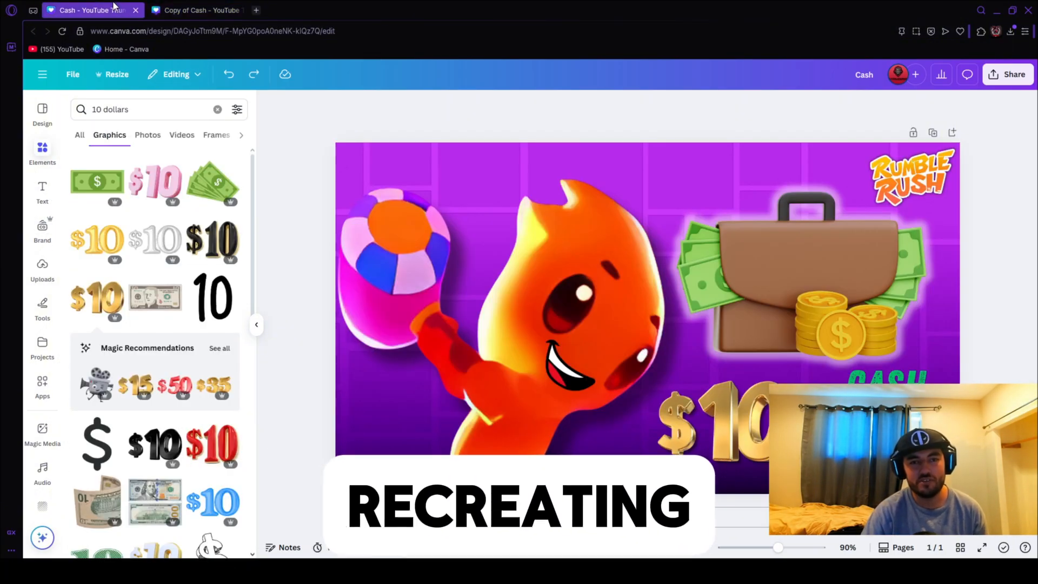
Compare the finished Cash thumbnail with the blank Copy of Cash design.
{"action": "left_click", "coordinate": [94, 10]}
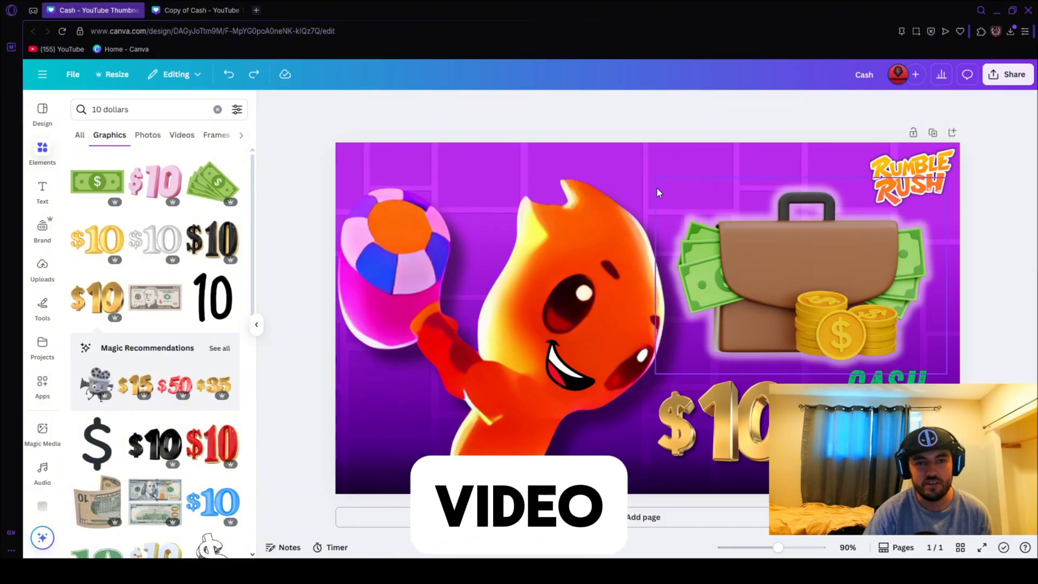
{"action": "left_click", "coordinate": [208, 10]}
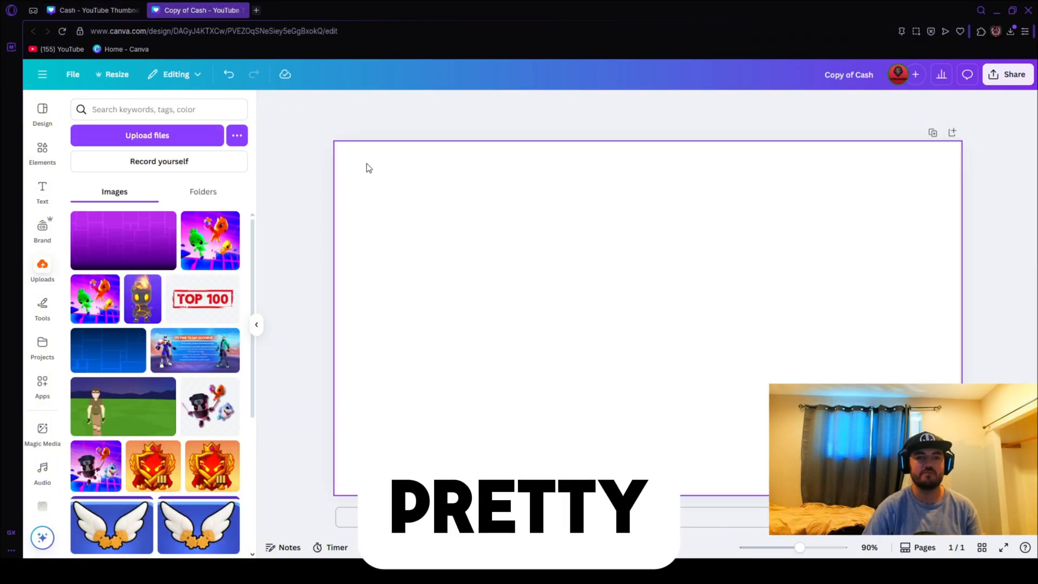
{"action": "left_click", "coordinate": [115, 10]}
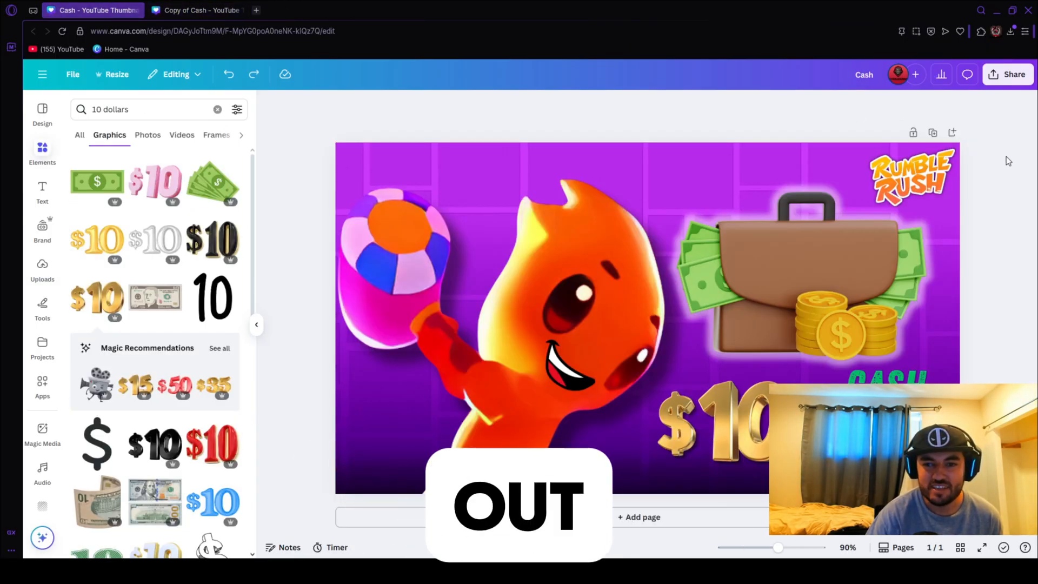
{"action": "left_click", "coordinate": [197, 10]}
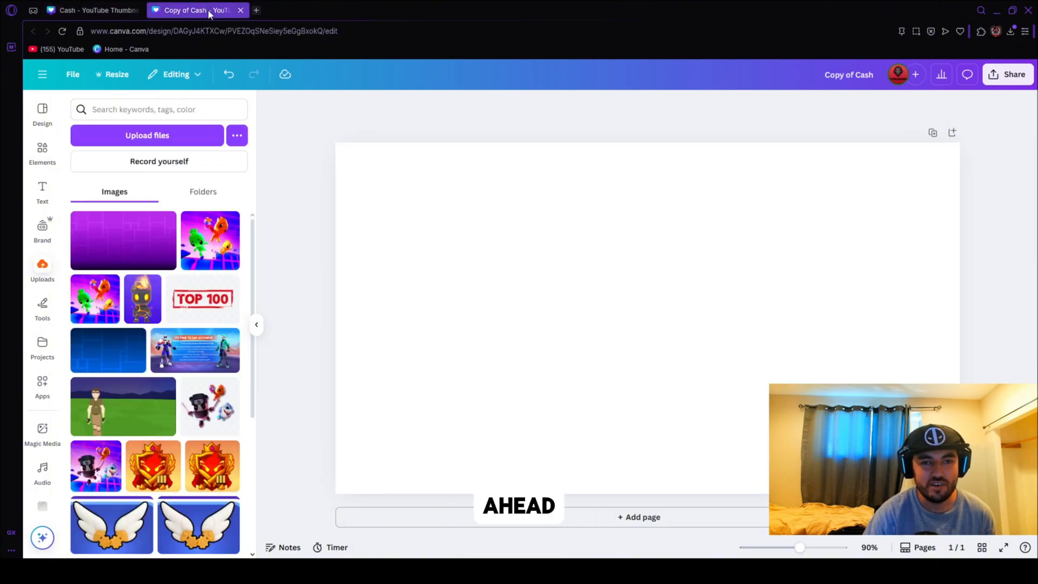
{"action": "left_click", "coordinate": [101, 6]}
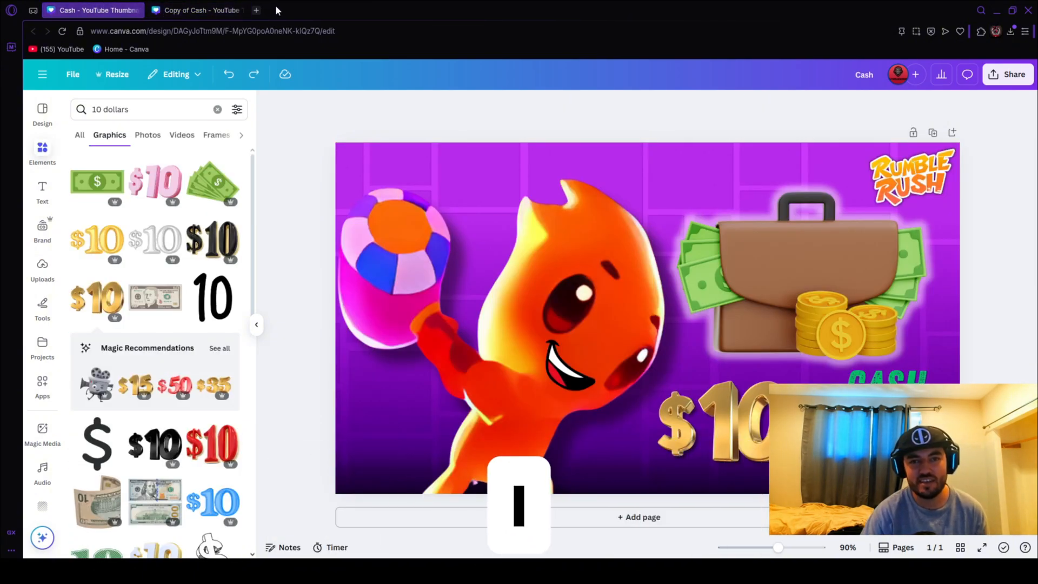
Search Google Images for "rumble rush io" in a new browser tab and open the Blipzi picture of the three characters.
{"action": "left_click", "coordinate": [256, 10]}
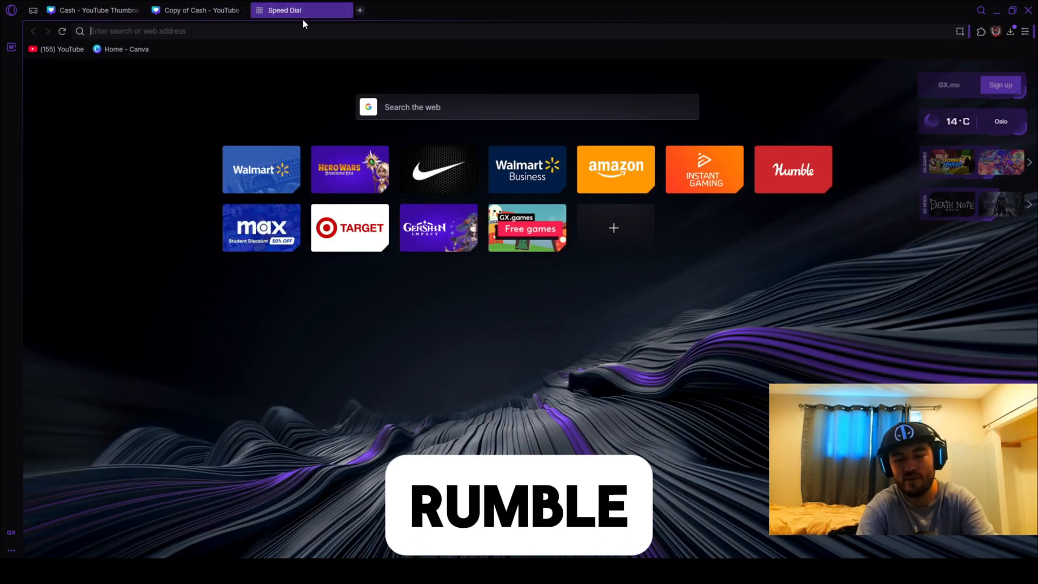
{"action": "type", "text": "rumble rus"}
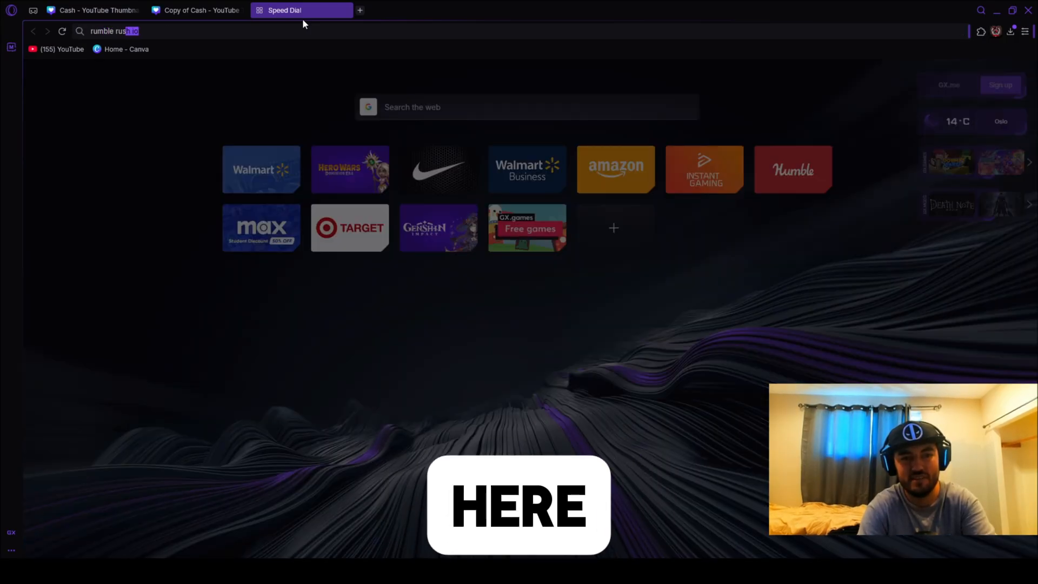
{"action": "type", "text": "h io"}
{"action": "key", "text": "Return"}
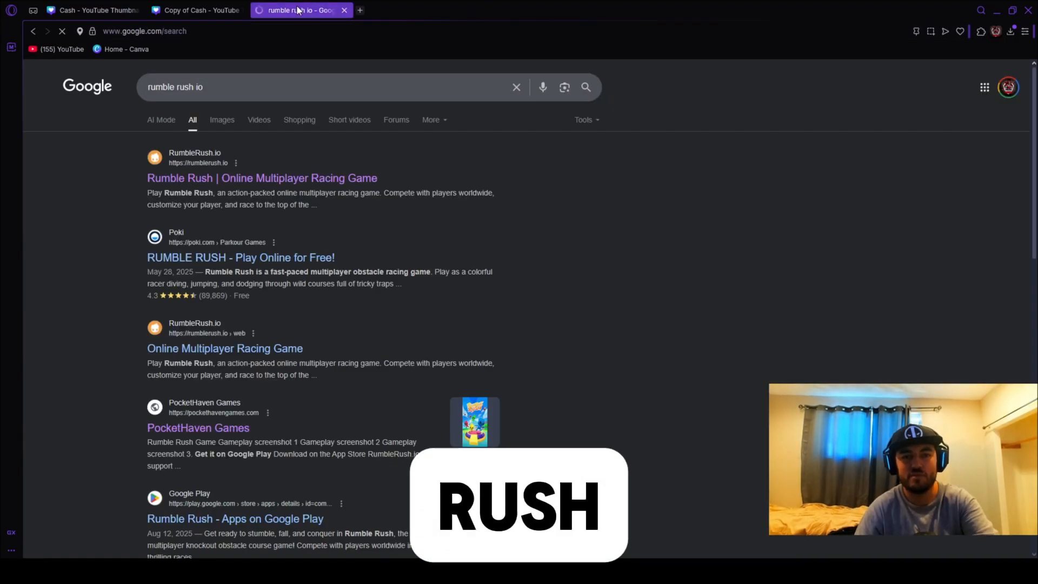
{"action": "left_click", "coordinate": [231, 115]}
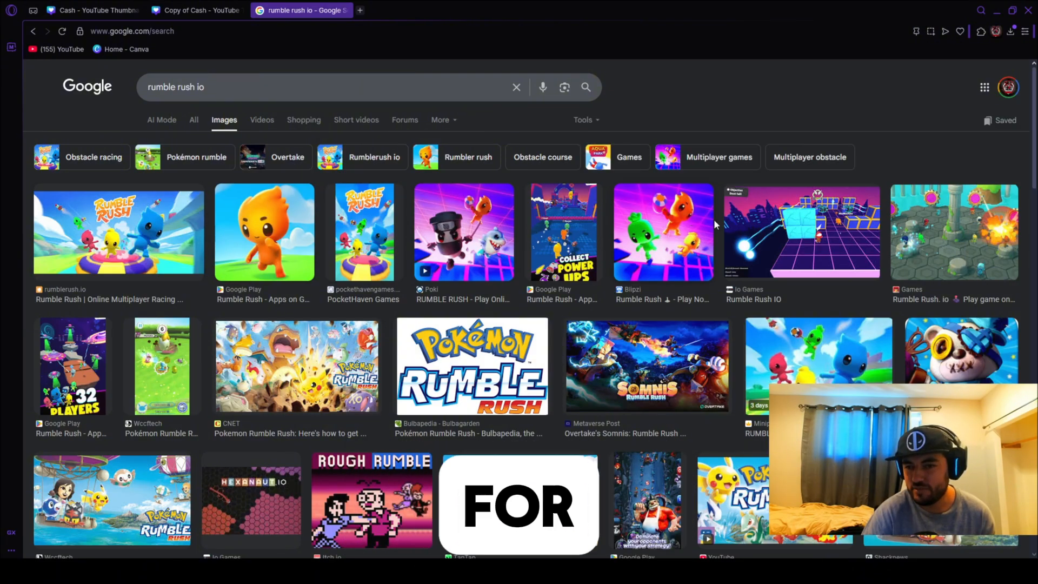
{"action": "left_click", "coordinate": [680, 245]}
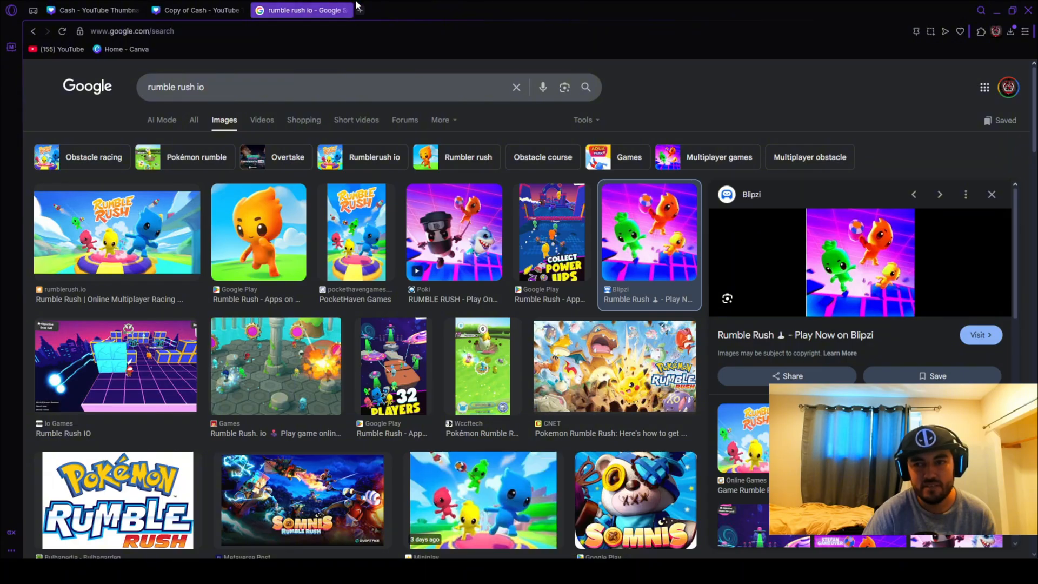
Paste the copied Rumble Rush image into the Copy of Cash uploads in Canva and place it on the page, slightly right of centre.
{"action": "left_click", "coordinate": [245, 9]}
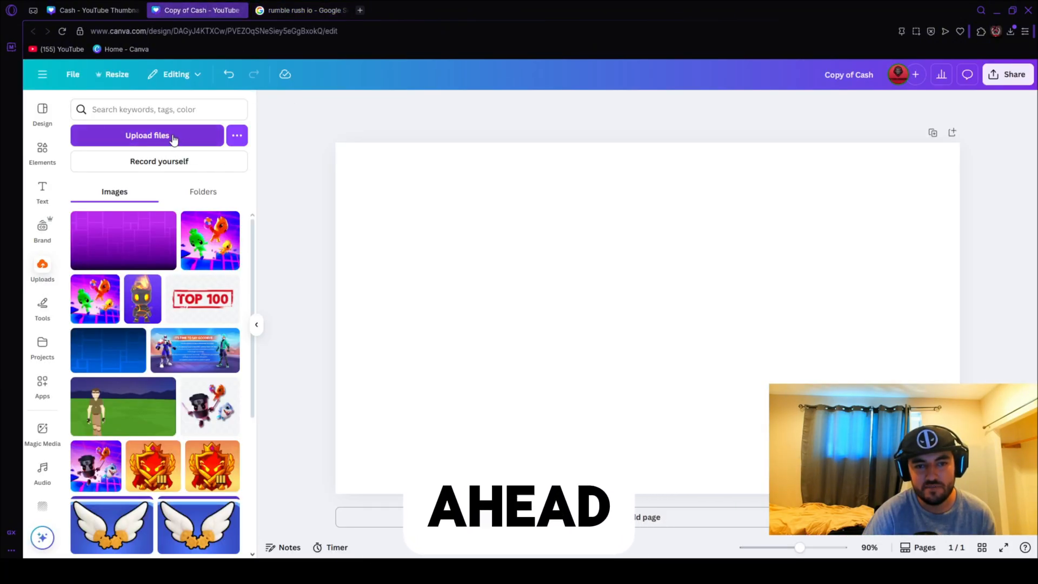
{"action": "key", "text": "ctrl+v"}
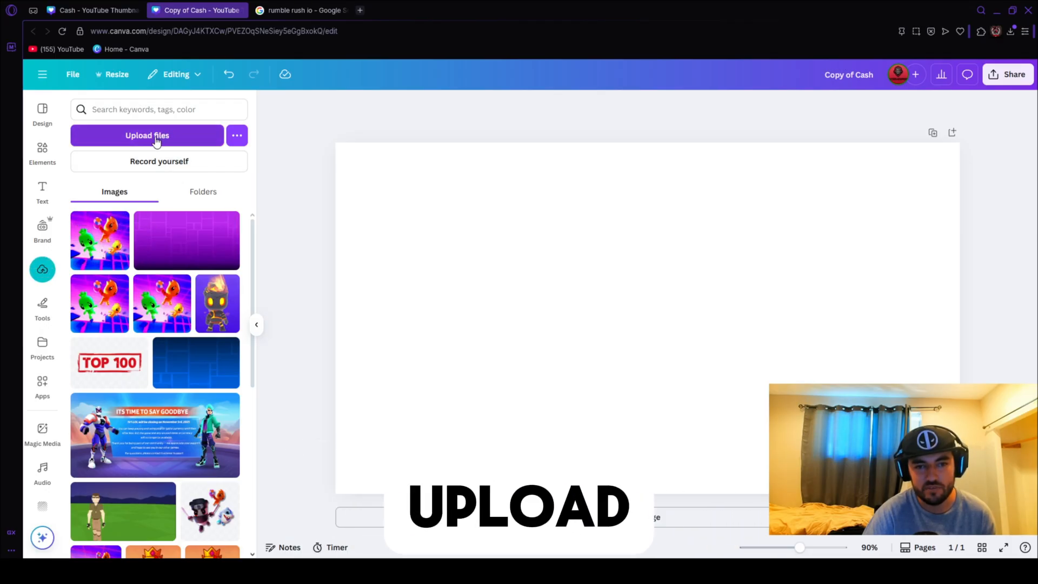
{"action": "left_click", "coordinate": [108, 241]}
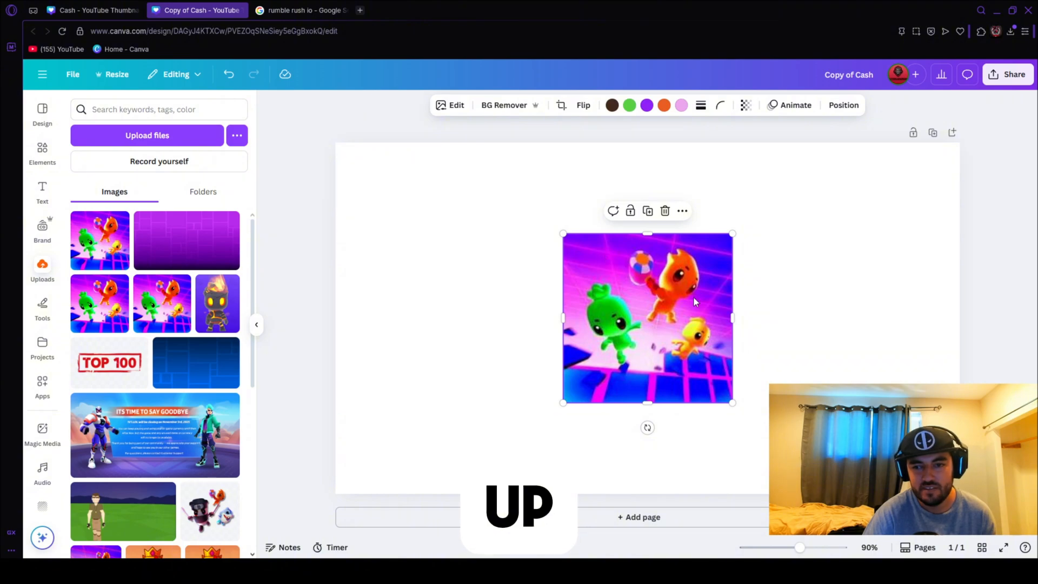
{"action": "left_click_drag", "start_coordinate": [696, 302], "coordinate": [712, 282]}
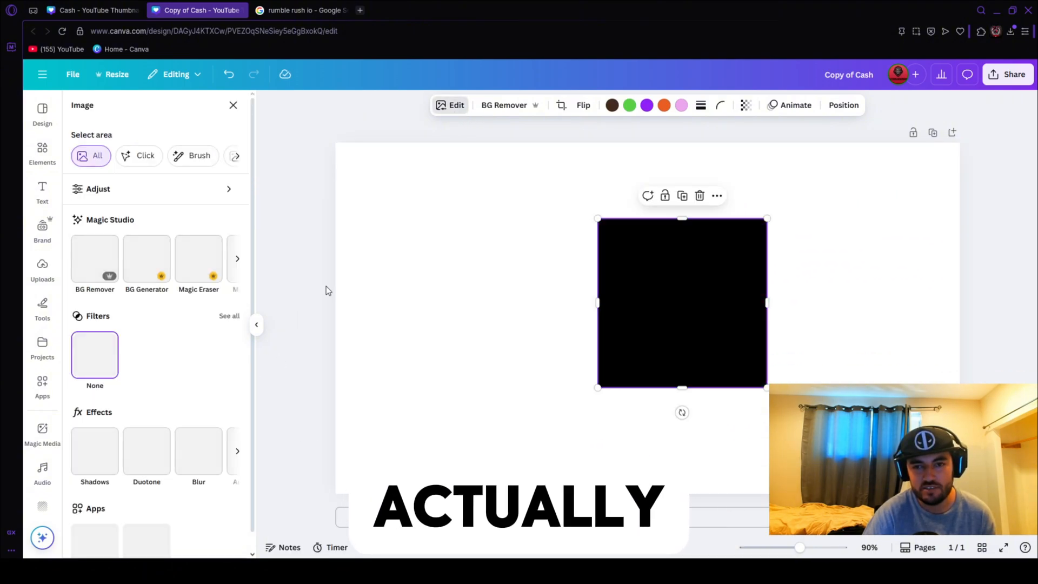
Upscale the placed Rumble Rush image 2x with Image Upscaler, compare before and after, and replace the original with the enhanced version.
{"action": "scroll", "coordinate": [188, 429], "scroll_direction": "down", "scroll_amount": 1}
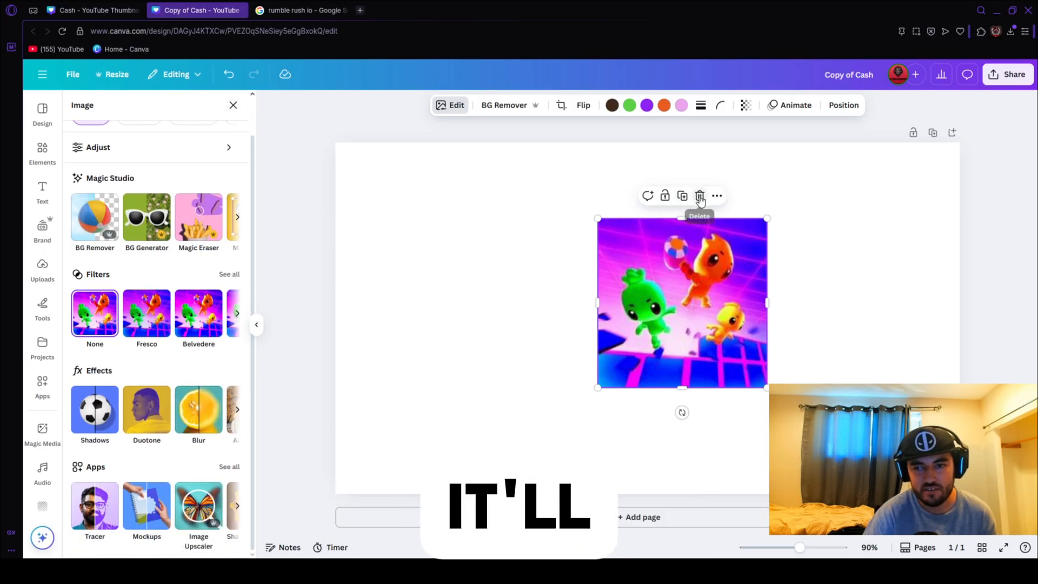
{"action": "left_click", "coordinate": [206, 516]}
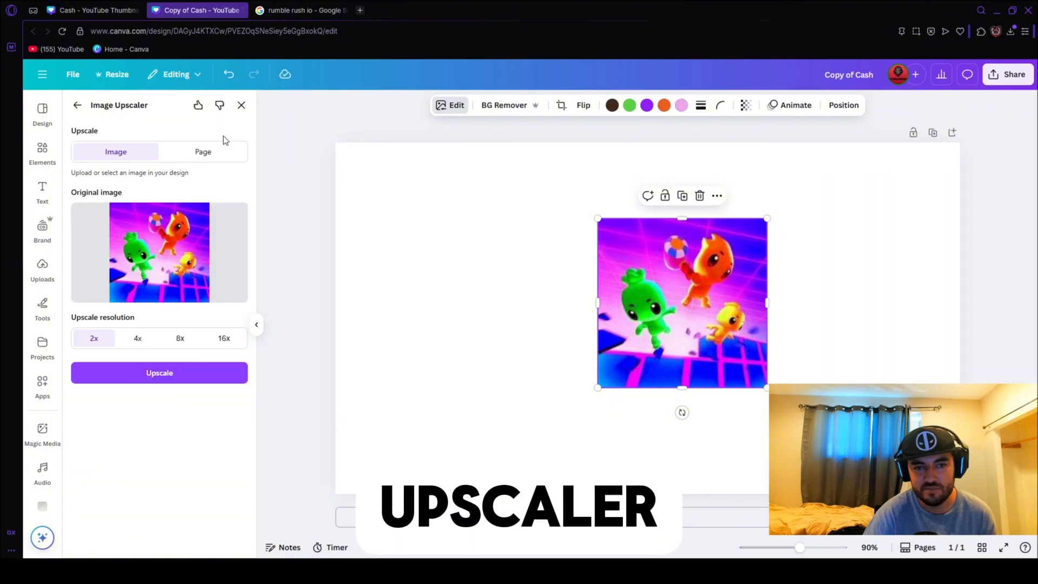
{"action": "left_click", "coordinate": [210, 377]}
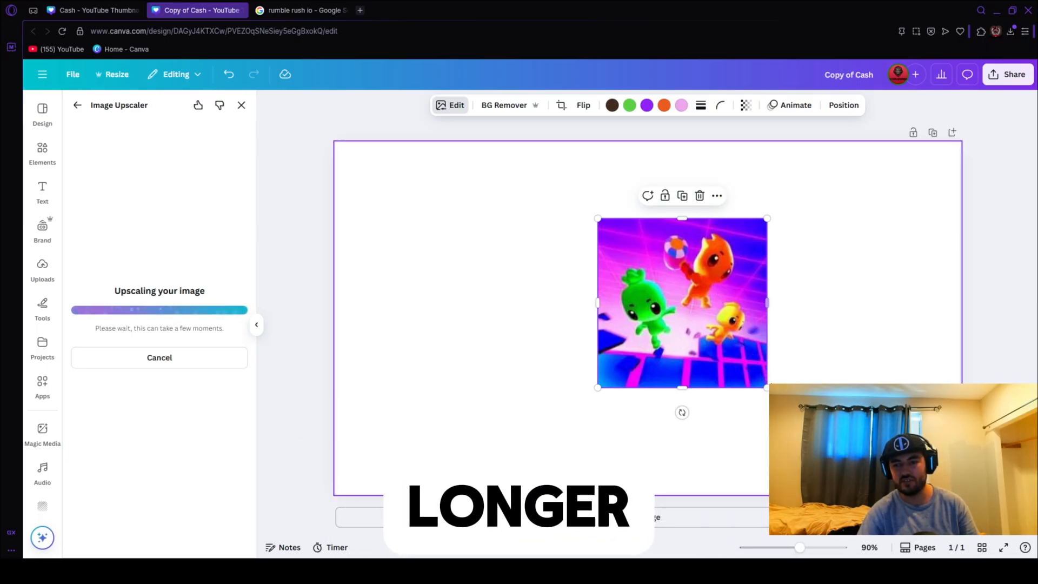
{"action": "left_click_drag", "start_coordinate": [162, 237], "coordinate": [80, 234]}
{"action": "left_click", "coordinate": [165, 344]}
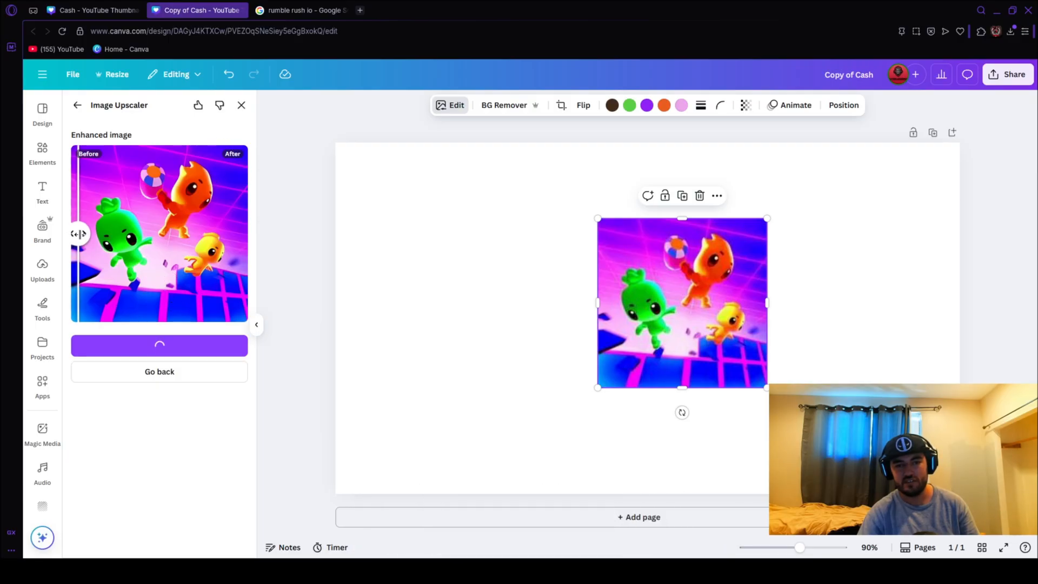
{"action": "mouse_move", "coordinate": [80, 234]}
{"action": "left_mouse_down"}
{"action": "mouse_move", "coordinate": [214, 234]}
{"action": "mouse_move", "coordinate": [64, 232]}
{"action": "left_mouse_up"}
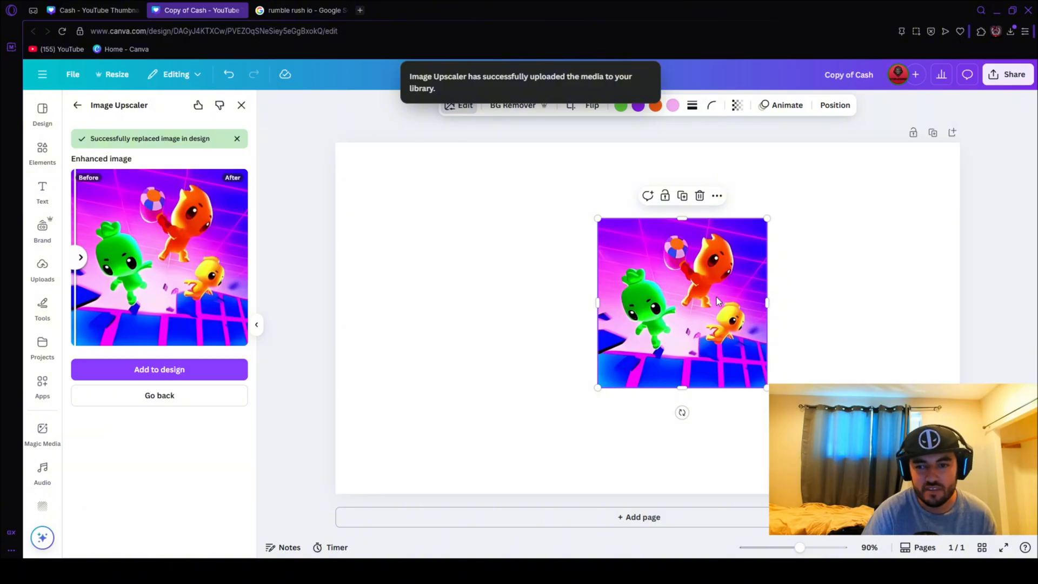
Move the upscaled image toward the page's upper left and enlarge it to nearly the full page height.
{"action": "left_click_drag", "start_coordinate": [718, 301], "coordinate": [509, 232]}
{"action": "left_click", "coordinate": [241, 105]}
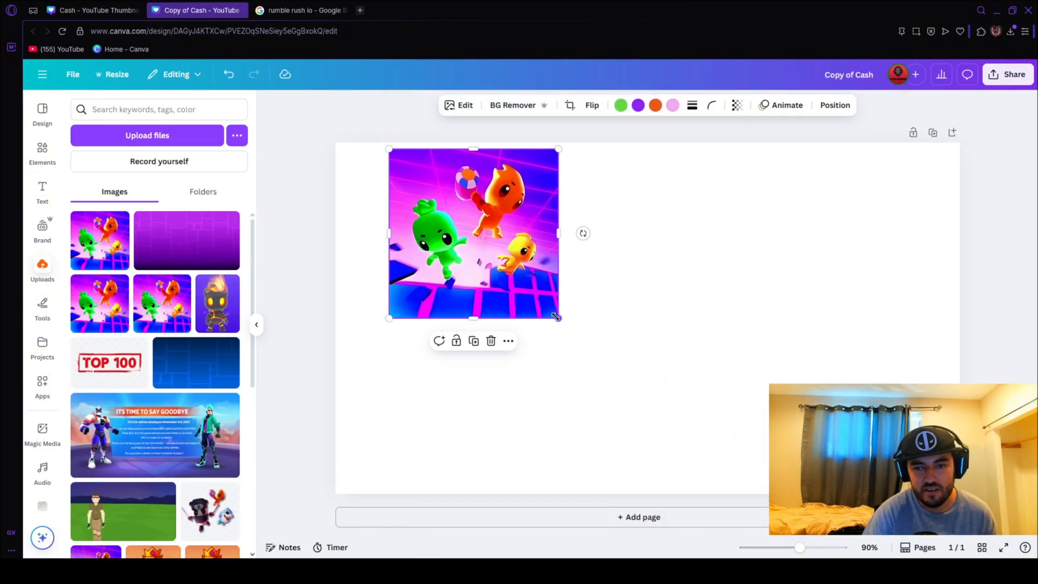
{"action": "left_click_drag", "start_coordinate": [559, 319], "coordinate": [738, 416]}
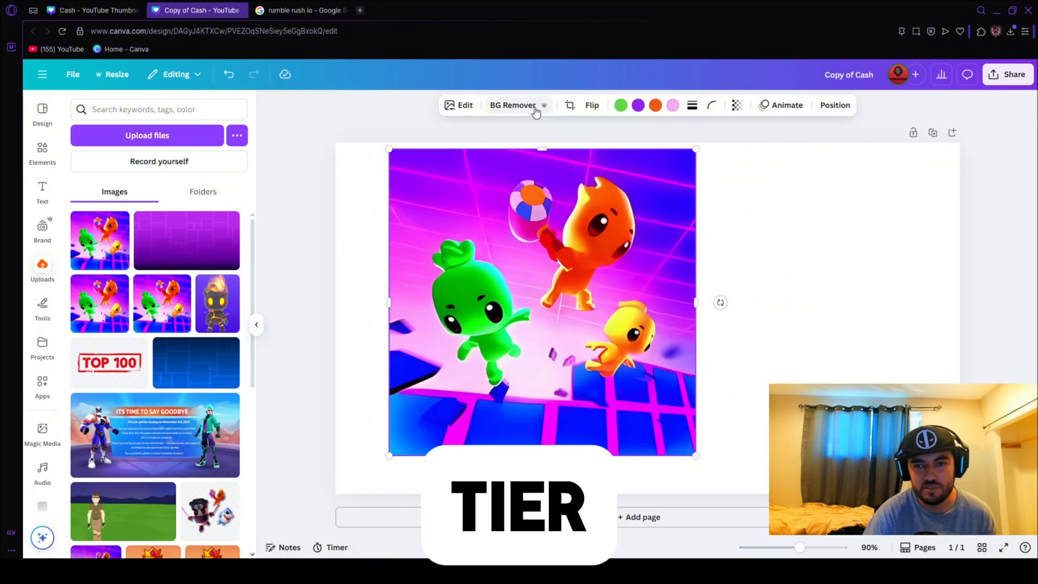
Remove the image's background, crop it closely around the orange character with the ball, and shift it slightly left.
{"action": "left_click", "coordinate": [518, 107]}
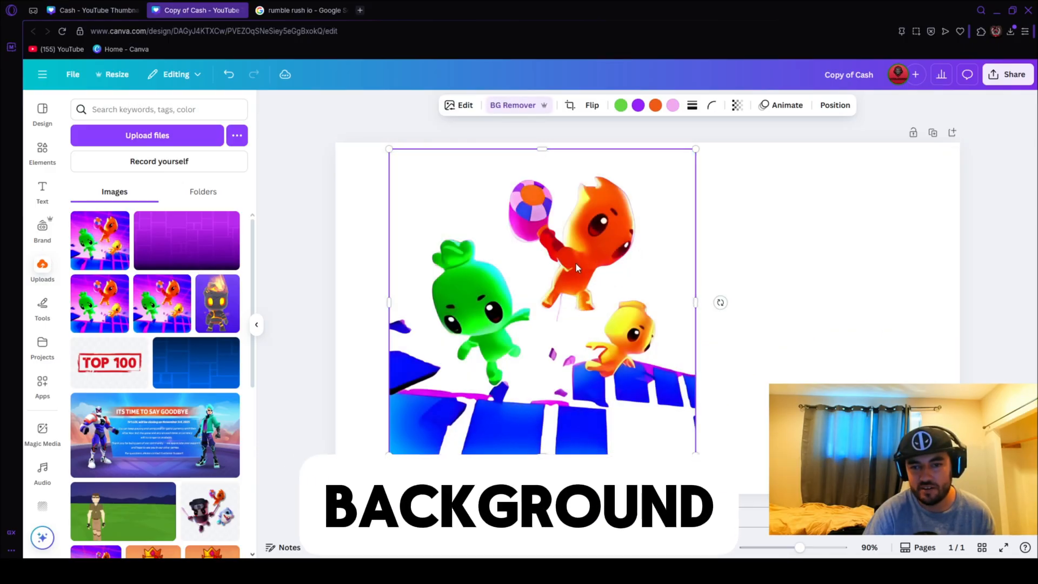
{"action": "left_click_drag", "start_coordinate": [388, 303], "coordinate": [502, 310]}
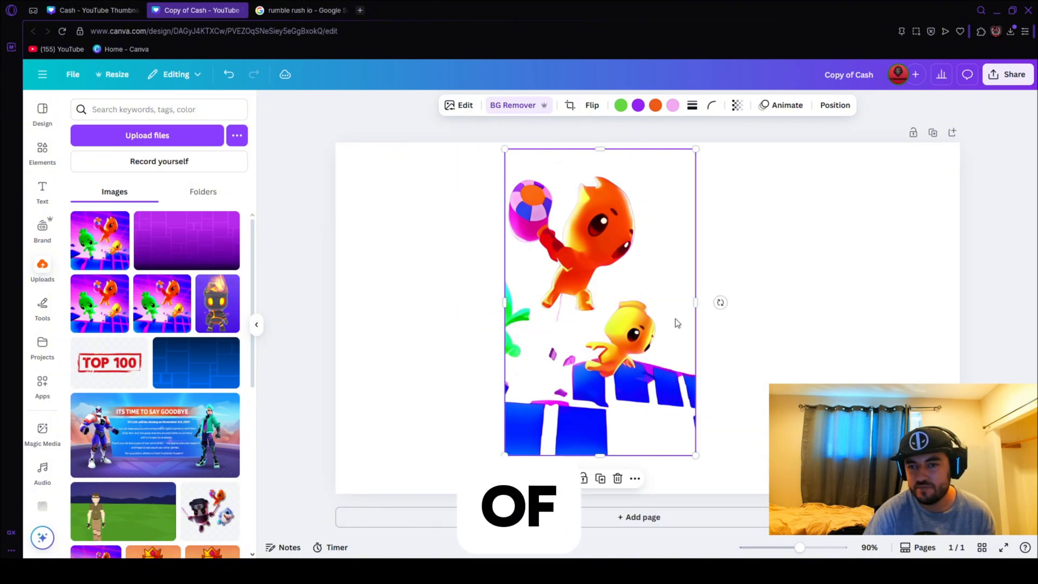
{"action": "left_click_drag", "start_coordinate": [696, 307], "coordinate": [644, 305]}
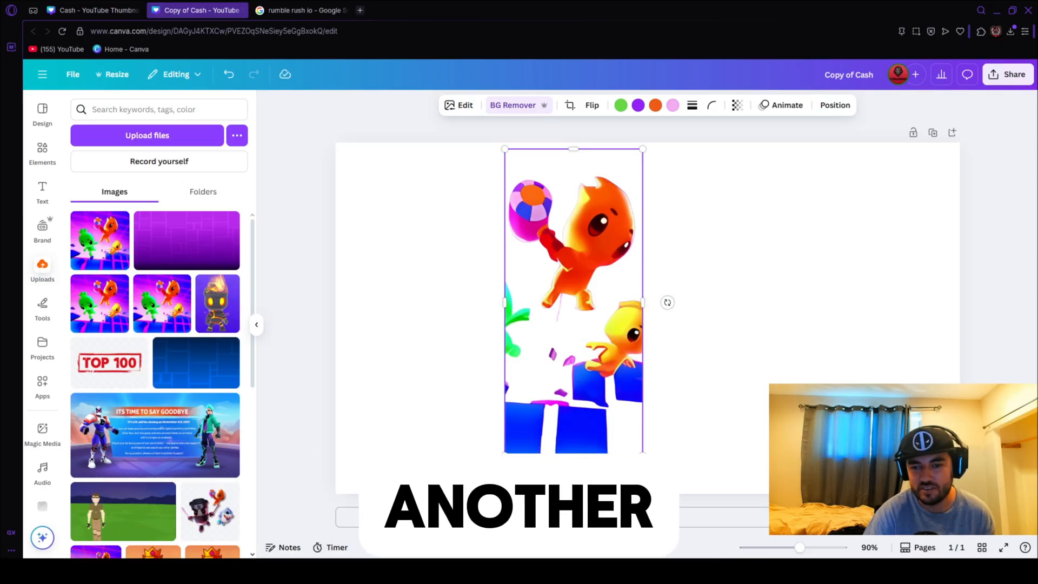
{"action": "left_click_drag", "start_coordinate": [595, 456], "coordinate": [594, 317]}
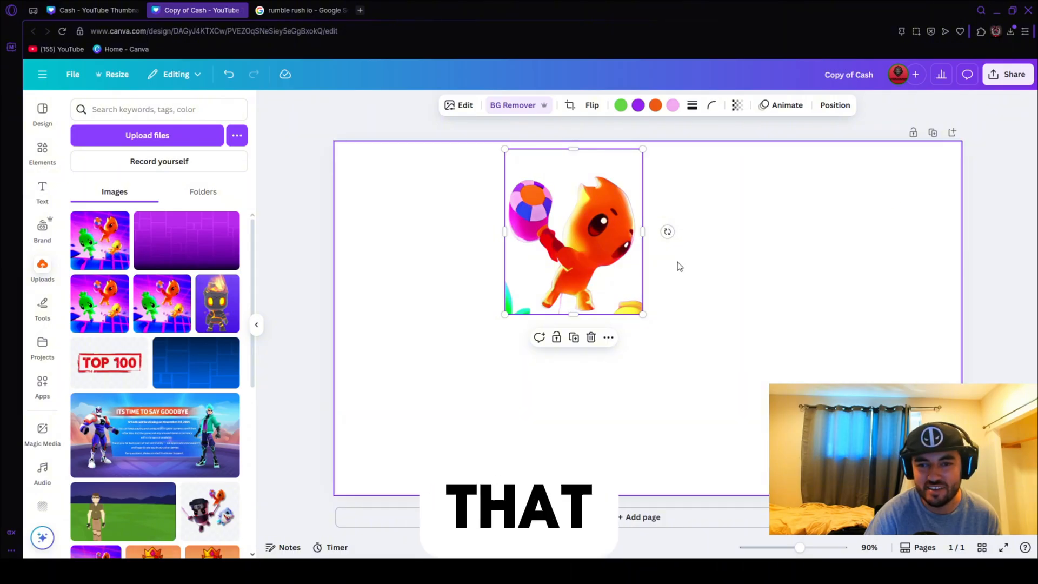
{"action": "left_click_drag", "start_coordinate": [621, 247], "coordinate": [569, 255]}
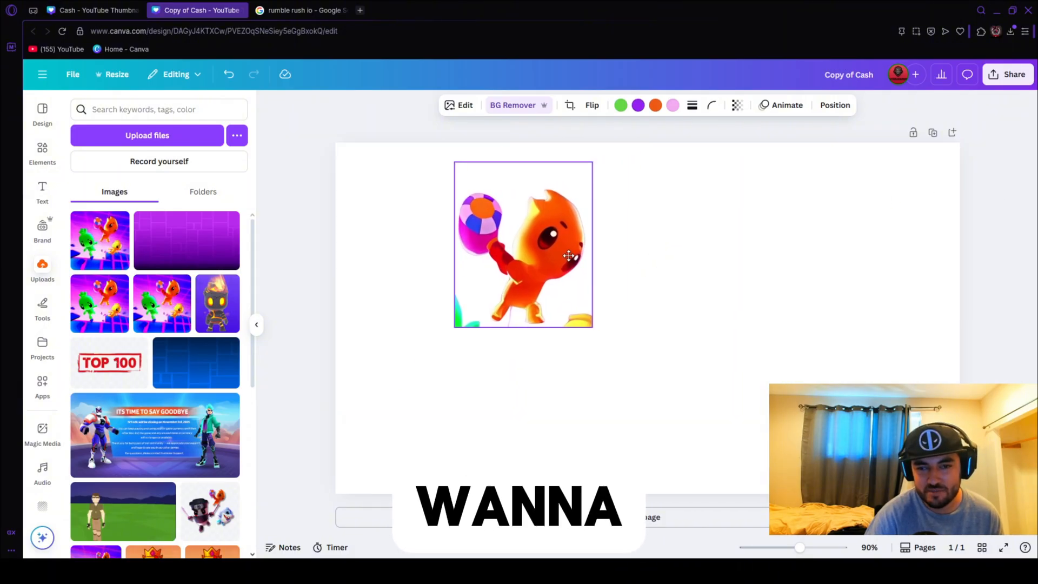
Erase the yellow and green characters from the cutout using the Background Remover's Erase brush at size 20.
{"action": "left_click", "coordinate": [514, 106]}
{"action": "mouse_move", "coordinate": [789, 323]}
{"action": "left_mouse_down"}
{"action": "mouse_move", "coordinate": [751, 361]}
{"action": "mouse_move", "coordinate": [725, 357]}
{"action": "mouse_move", "coordinate": [734, 375]}
{"action": "mouse_move", "coordinate": [767, 381]}
{"action": "mouse_move", "coordinate": [747, 377]}
{"action": "left_mouse_up"}
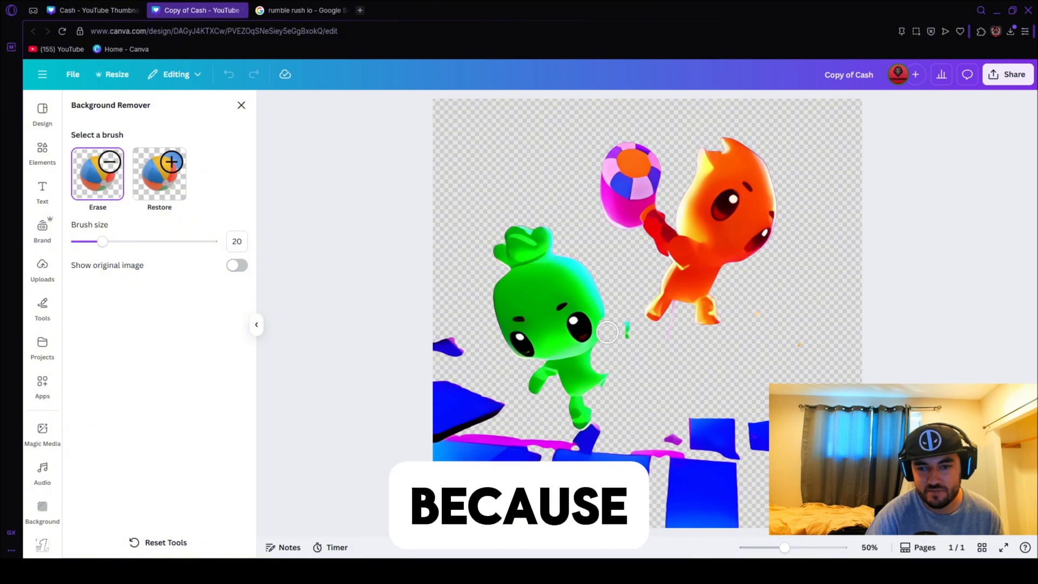
{"action": "mouse_move", "coordinate": [591, 296]}
{"action": "left_mouse_down"}
{"action": "mouse_move", "coordinate": [570, 316]}
{"action": "mouse_move", "coordinate": [556, 263]}
{"action": "mouse_move", "coordinate": [565, 265]}
{"action": "mouse_move", "coordinate": [529, 258]}
{"action": "left_mouse_up"}
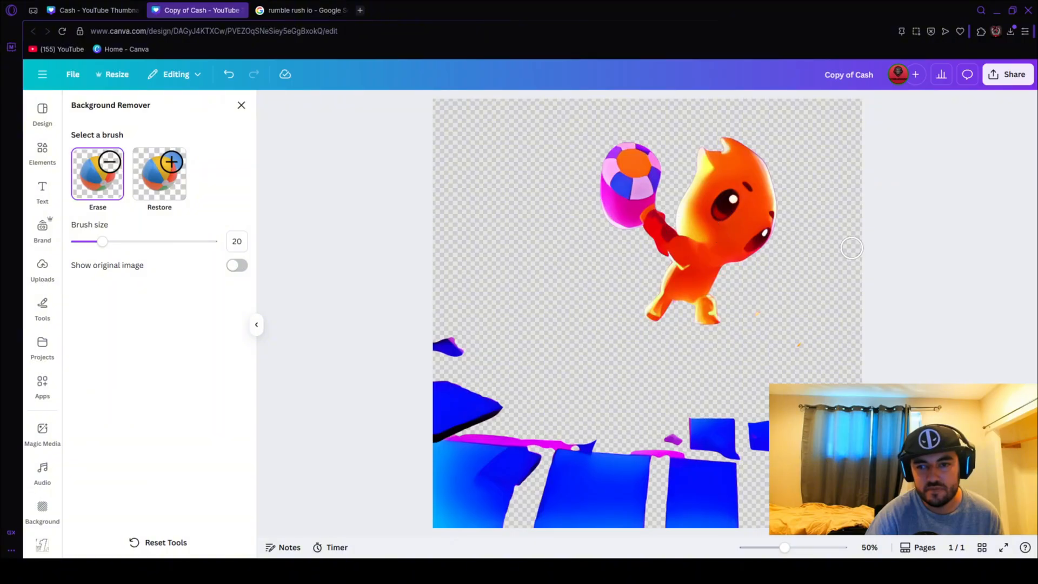
Close the Background Remover and enlarge the character cutout over the page's left half until it extends past the top and bottom edges.
{"action": "left_click", "coordinate": [242, 105]}
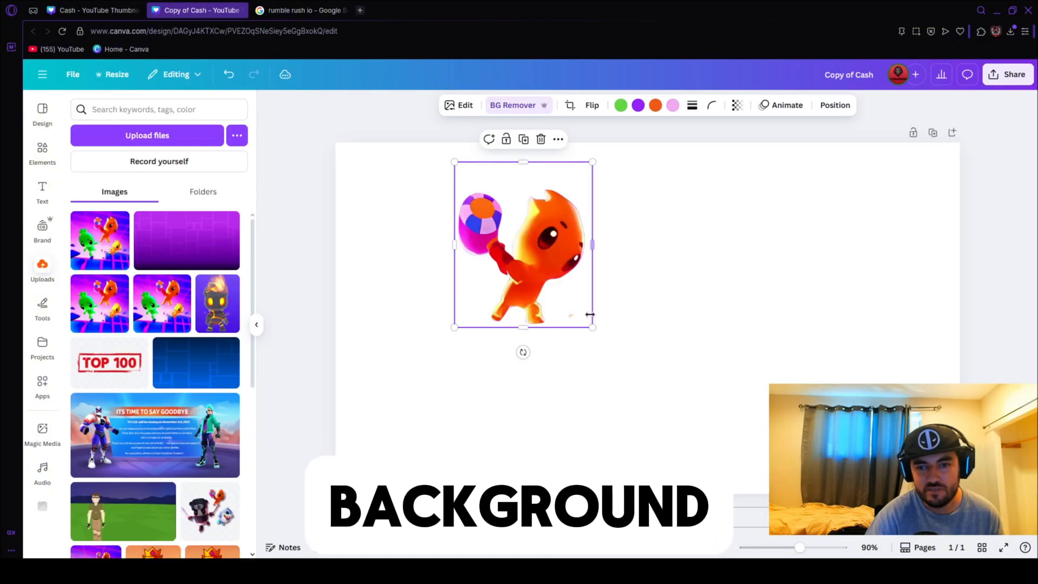
{"action": "left_click_drag", "start_coordinate": [592, 327], "coordinate": [695, 447]}
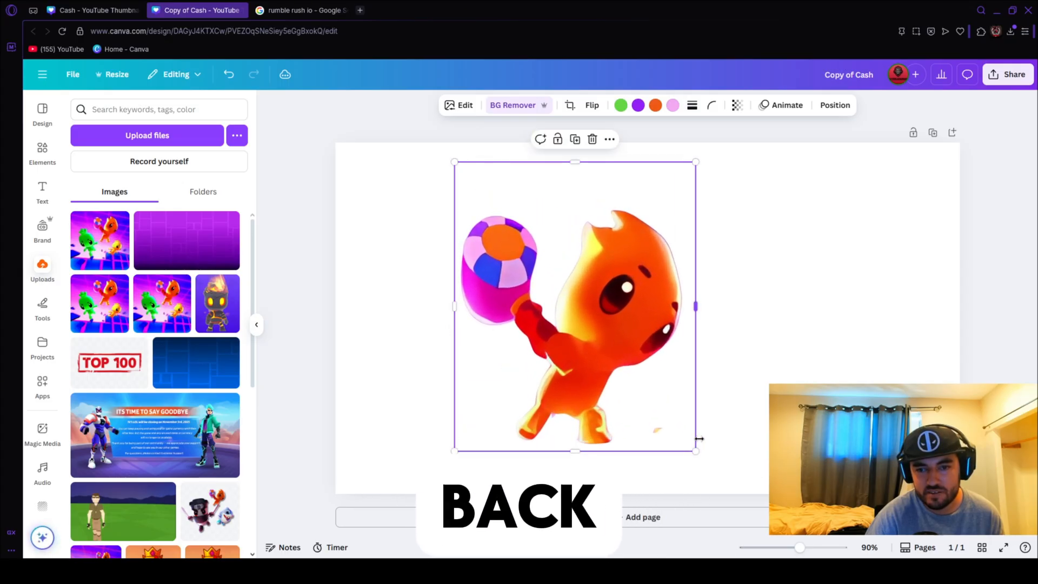
{"action": "left_click_drag", "start_coordinate": [584, 369], "coordinate": [535, 360]}
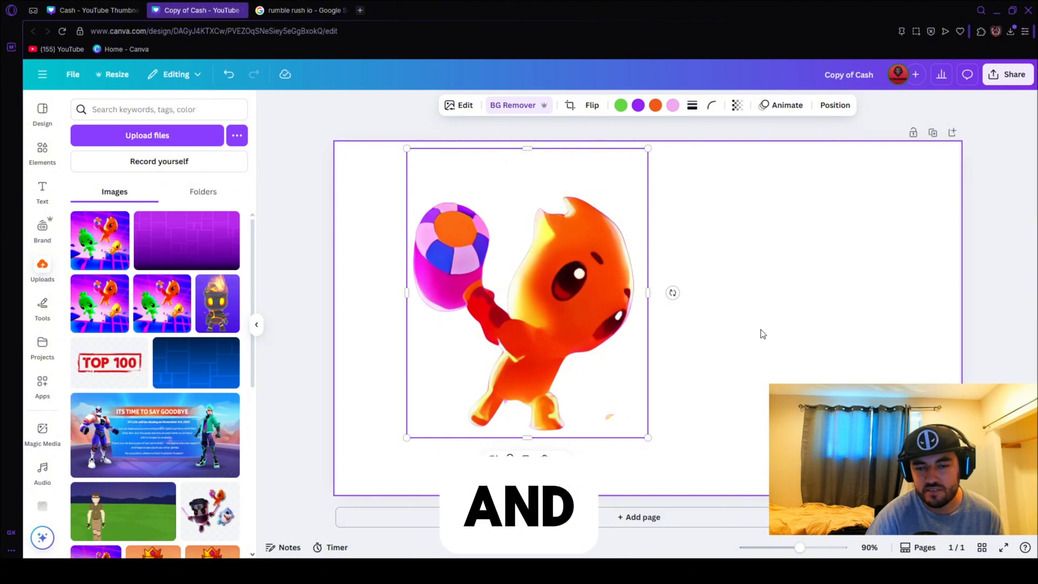
{"action": "left_click_drag", "start_coordinate": [648, 438], "coordinate": [698, 497]}
{"action": "left_click_drag", "start_coordinate": [646, 405], "coordinate": [575, 401]}
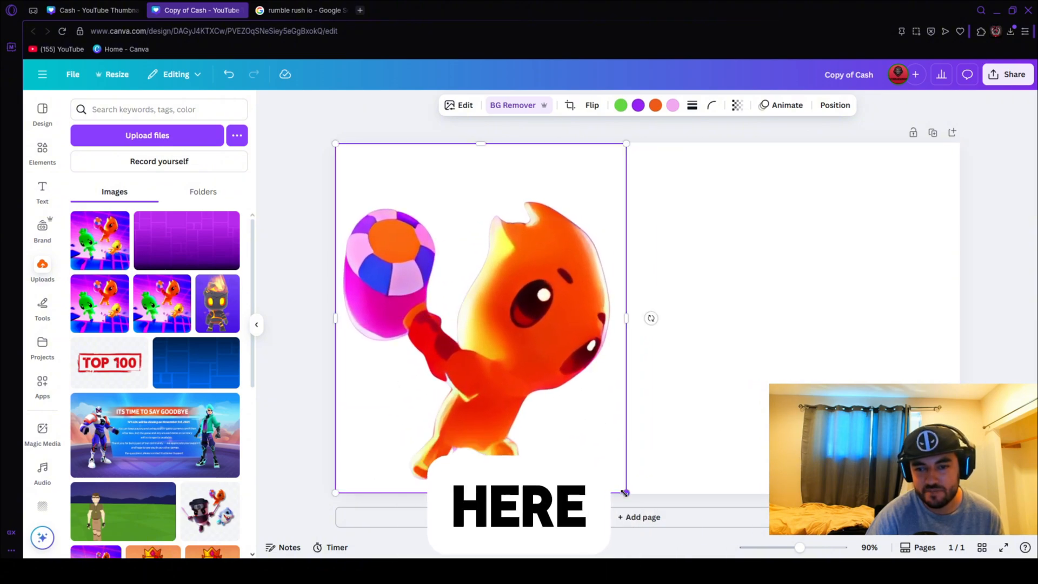
{"action": "left_click_drag", "start_coordinate": [625, 492], "coordinate": [706, 560]}
{"action": "left_click_drag", "start_coordinate": [628, 431], "coordinate": [630, 389]}
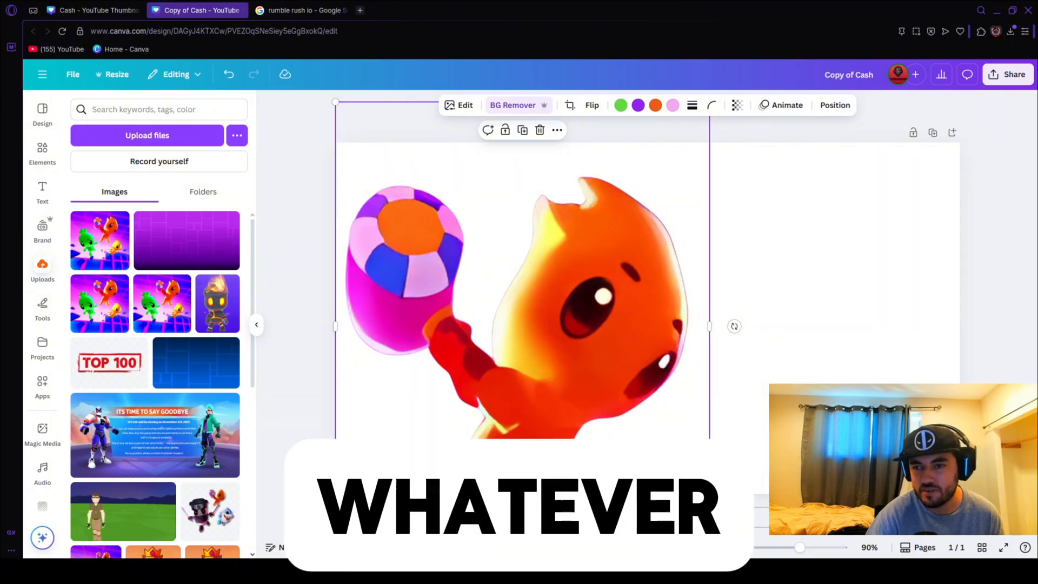
{"action": "left_click", "coordinate": [1000, 247]}
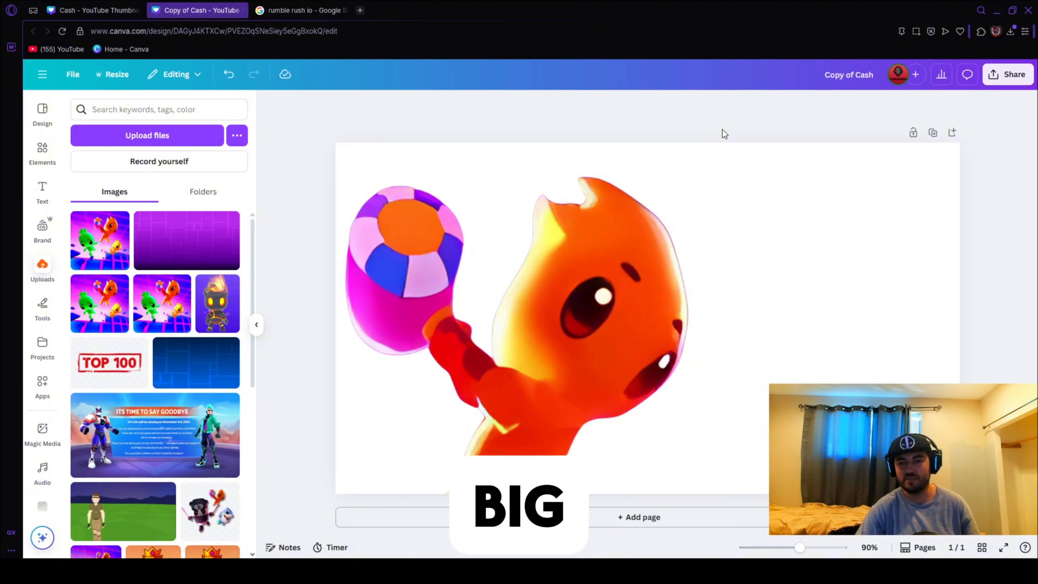
Compare the layout with the finished Cash thumbnail, and slightly shrink and reposition the character cutout on the page's left half.
{"action": "left_click", "coordinate": [100, 10]}
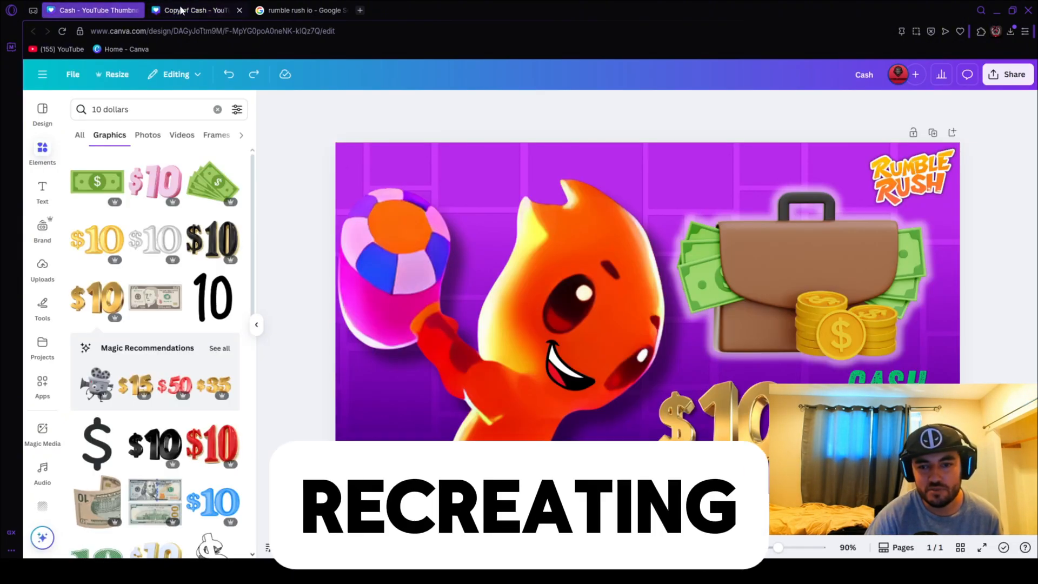
{"action": "left_click", "coordinate": [182, 10]}
{"action": "left_click", "coordinate": [563, 289]}
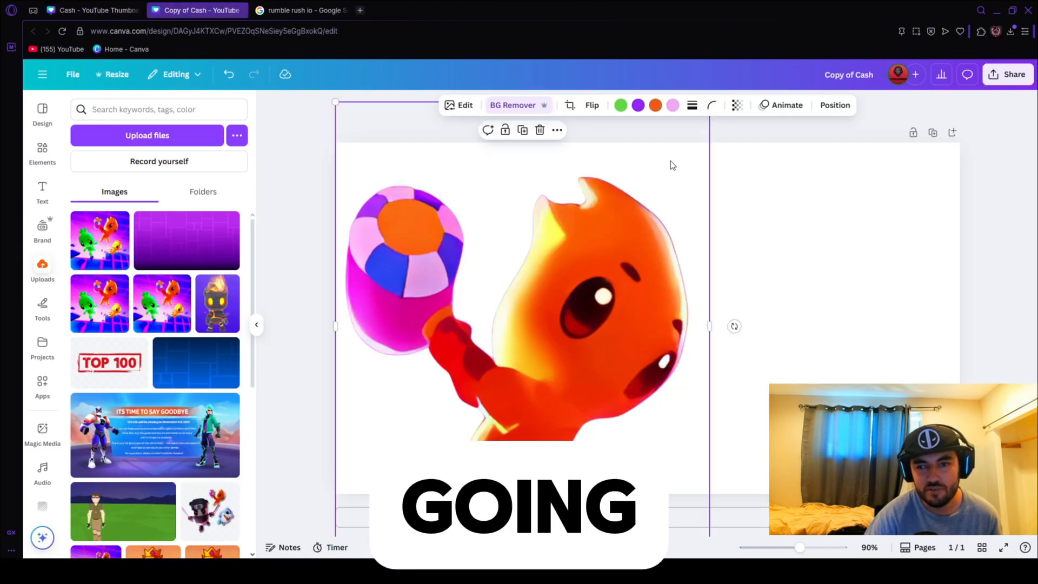
{"action": "left_click", "coordinate": [747, 132]}
{"action": "left_click", "coordinate": [644, 144]}
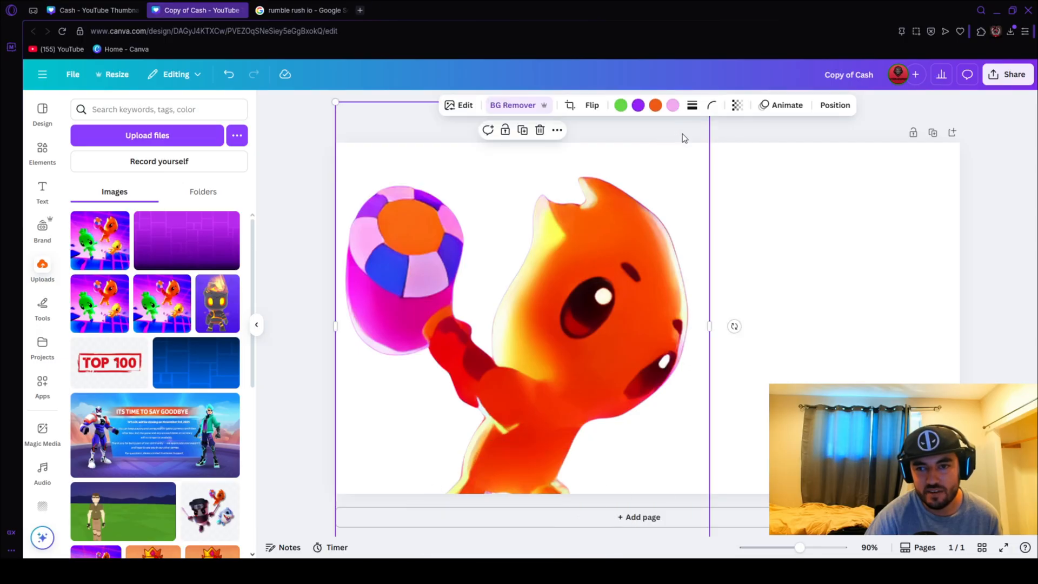
{"action": "left_click_drag", "start_coordinate": [694, 126], "coordinate": [690, 145]}
{"action": "left_click_drag", "start_coordinate": [656, 247], "coordinate": [671, 210]}
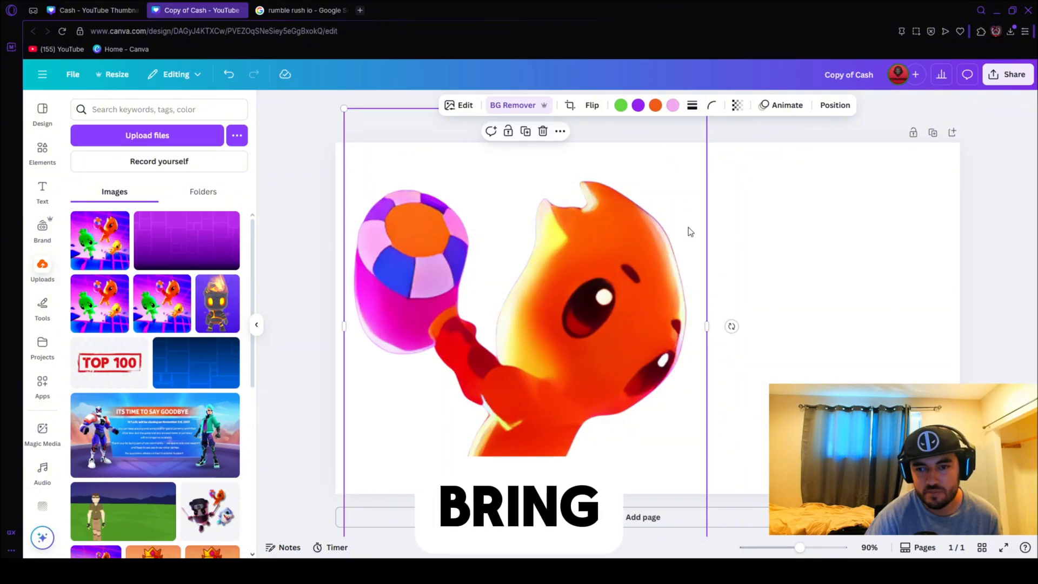
{"action": "left_click", "coordinate": [959, 229]}
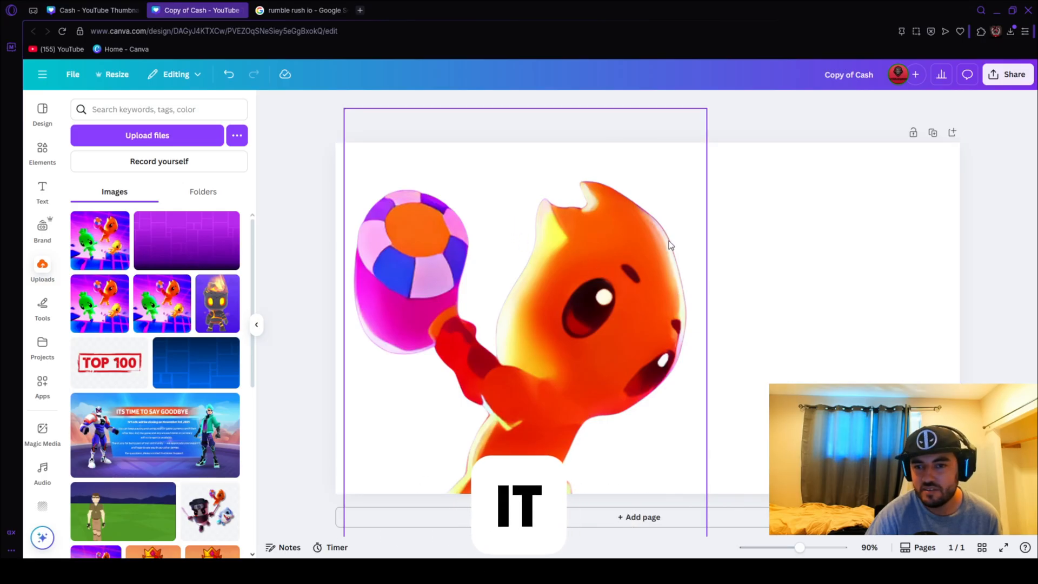
Apply a Drop shadow to the character cutout with angle 63 and distance 21.
{"action": "left_click", "coordinate": [640, 248]}
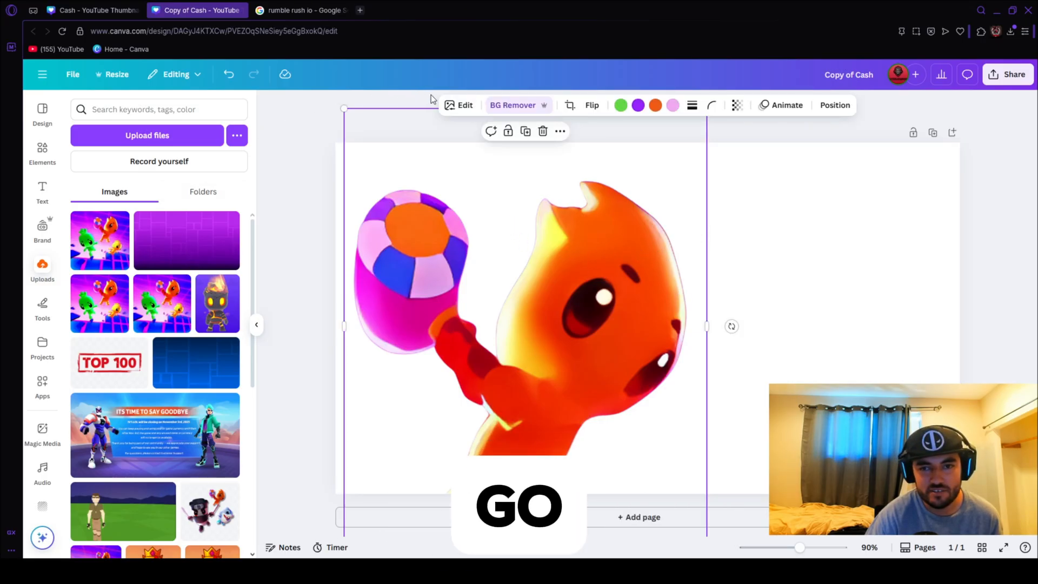
{"action": "left_click", "coordinate": [464, 111]}
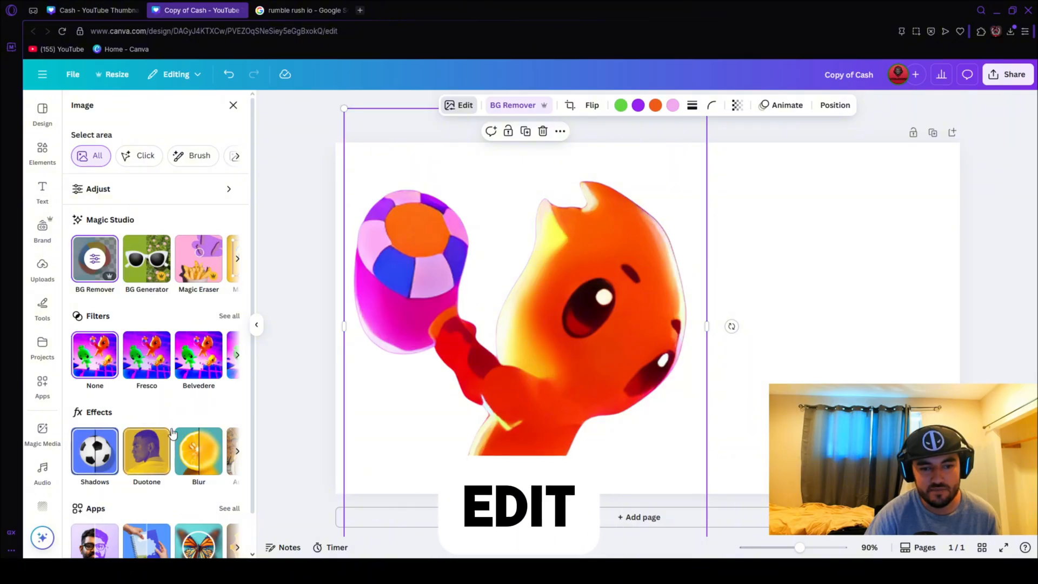
{"action": "left_click", "coordinate": [79, 447]}
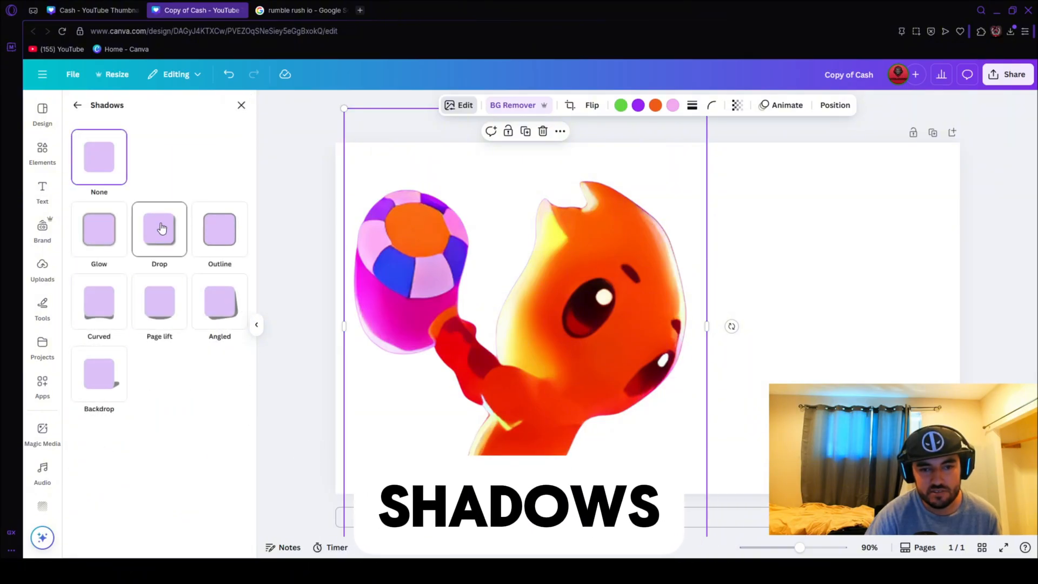
{"action": "left_click", "coordinate": [182, 253]}
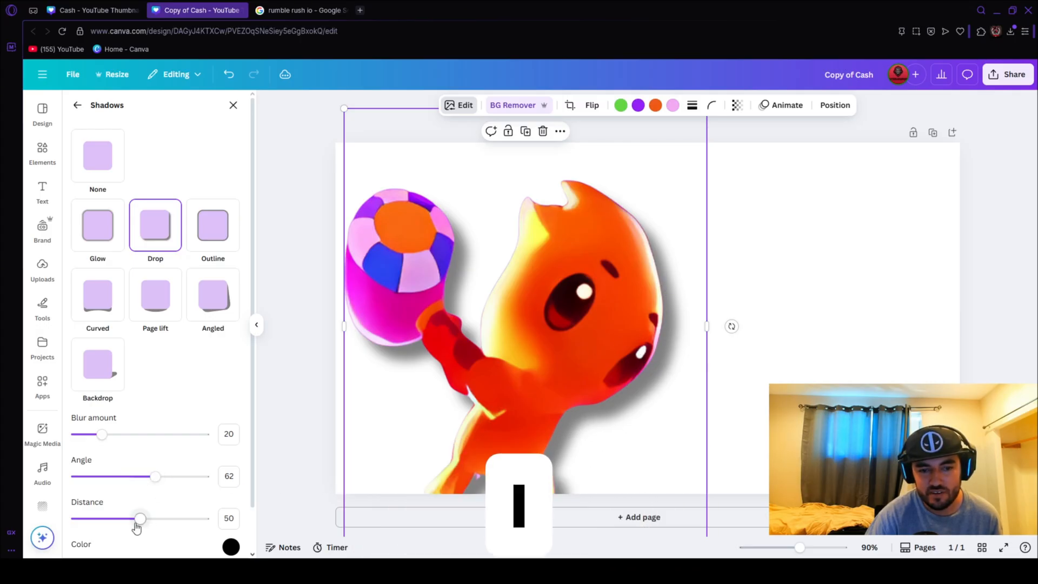
{"action": "mouse_move", "coordinate": [155, 478]}
{"action": "left_mouse_down"}
{"action": "mouse_move", "coordinate": [144, 480]}
{"action": "mouse_move", "coordinate": [157, 478]}
{"action": "left_mouse_up"}
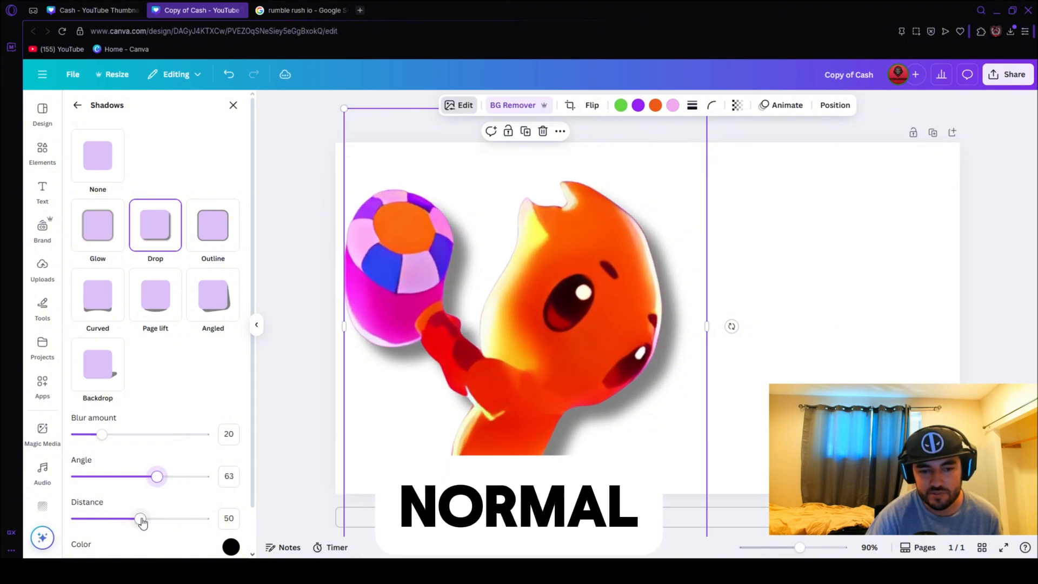
{"action": "left_click_drag", "start_coordinate": [140, 520], "coordinate": [103, 519]}
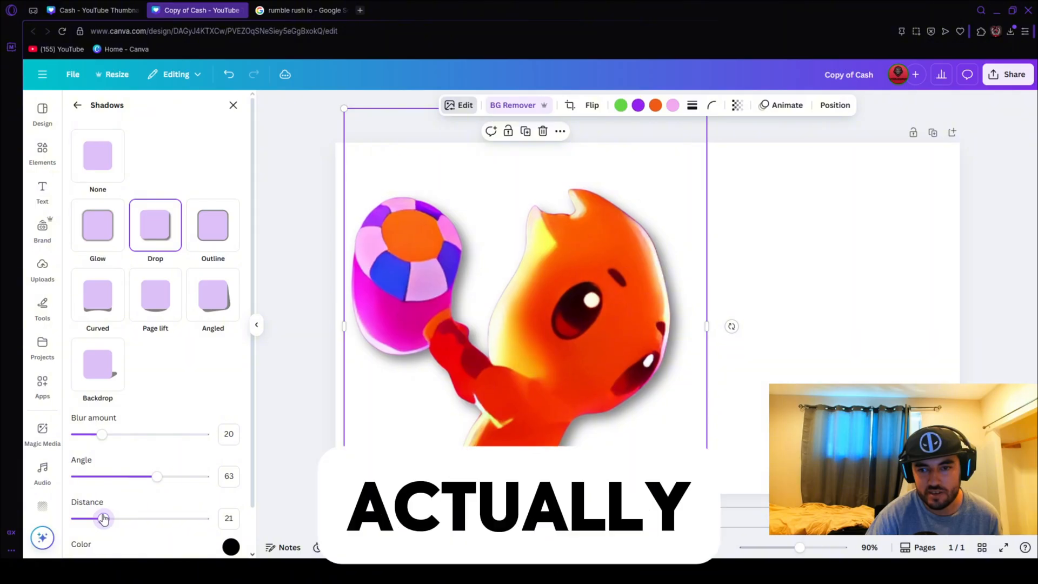
{"action": "left_click", "coordinate": [998, 233]}
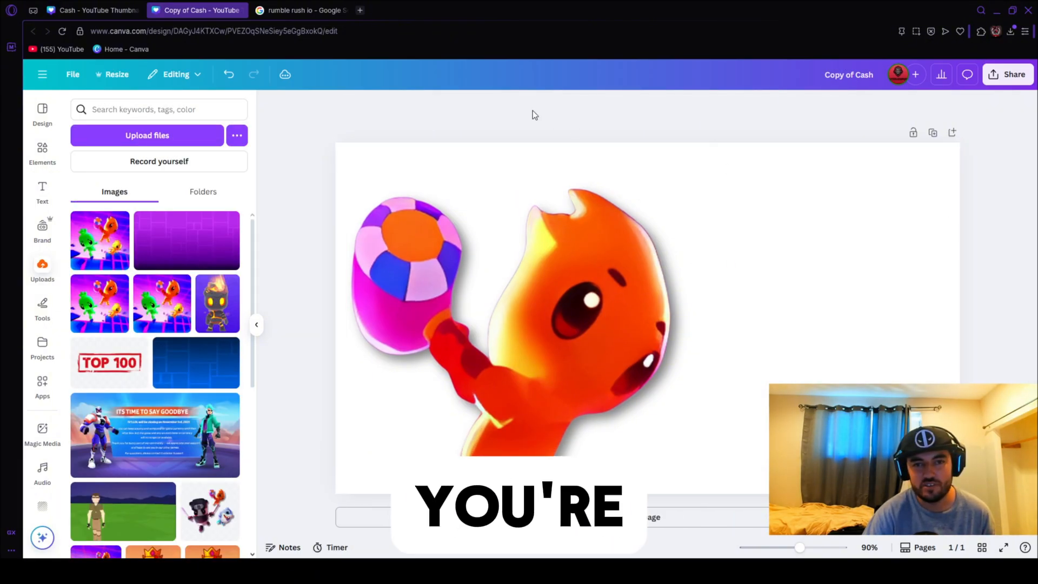
Switch to Google Images and search for "geometry dash background purple".
{"action": "left_click", "coordinate": [287, 10]}
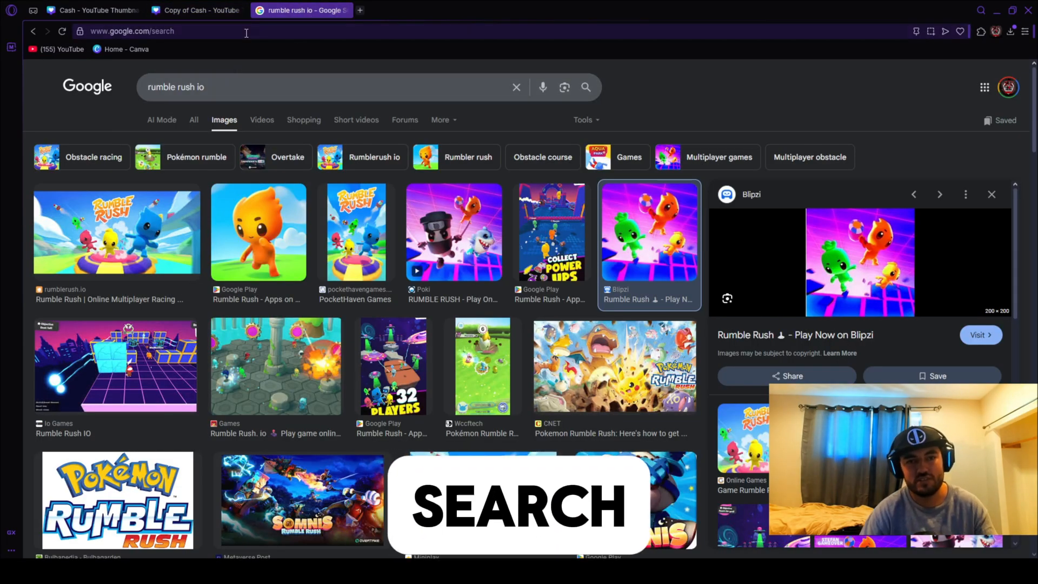
{"action": "triple_click", "coordinate": [329, 95]}
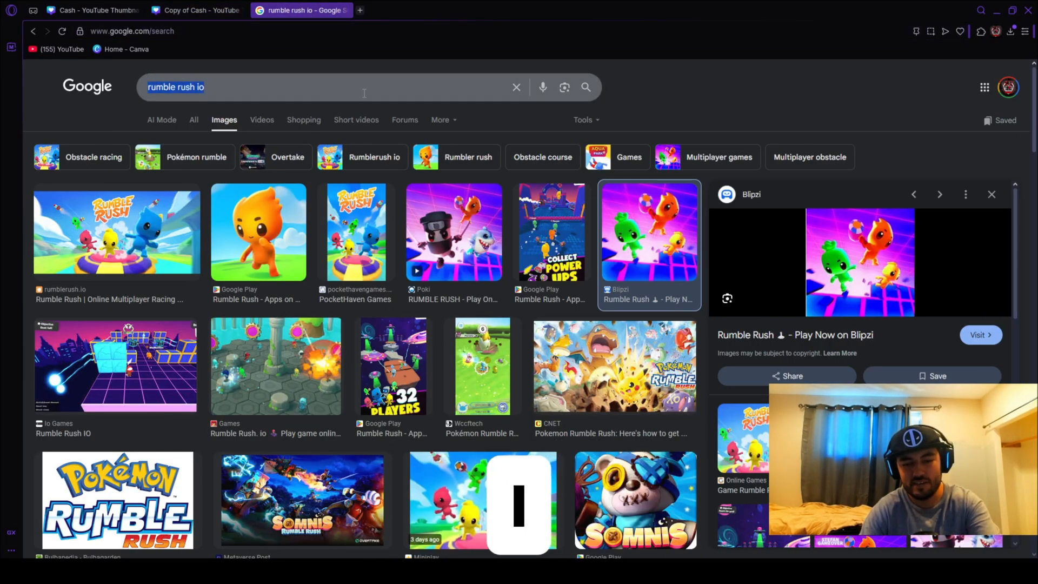
{"action": "type", "text": "gem"}
{"action": "type", "text": "metry de"}
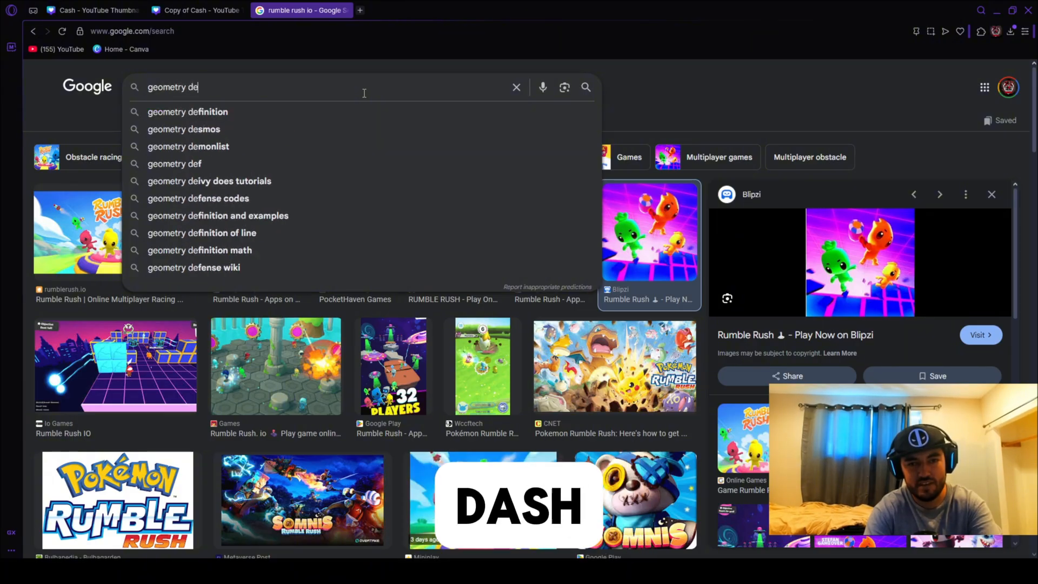
{"action": "key", "text": "BackSpace"}
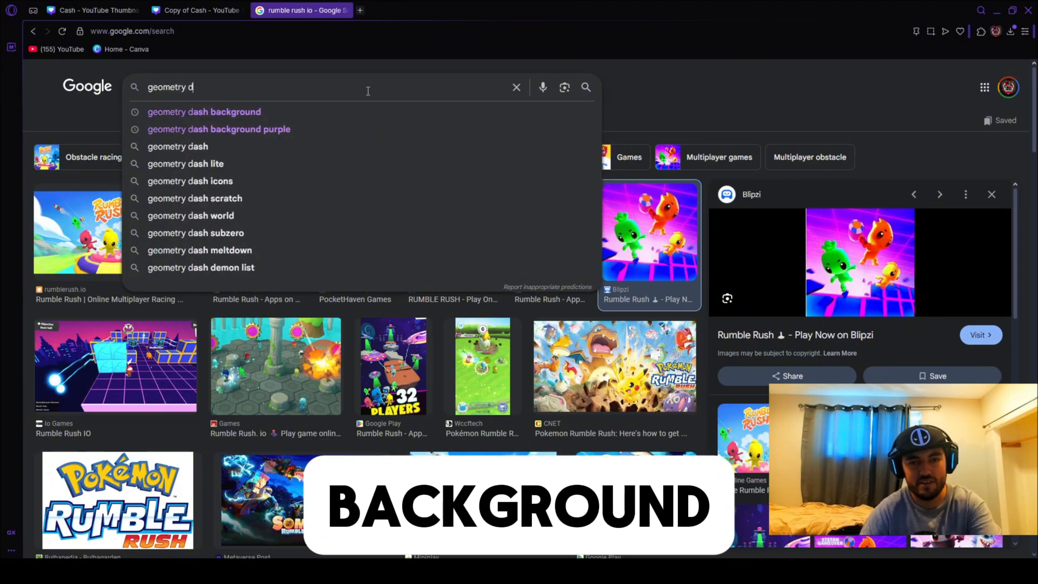
{"action": "left_click", "coordinate": [373, 128]}
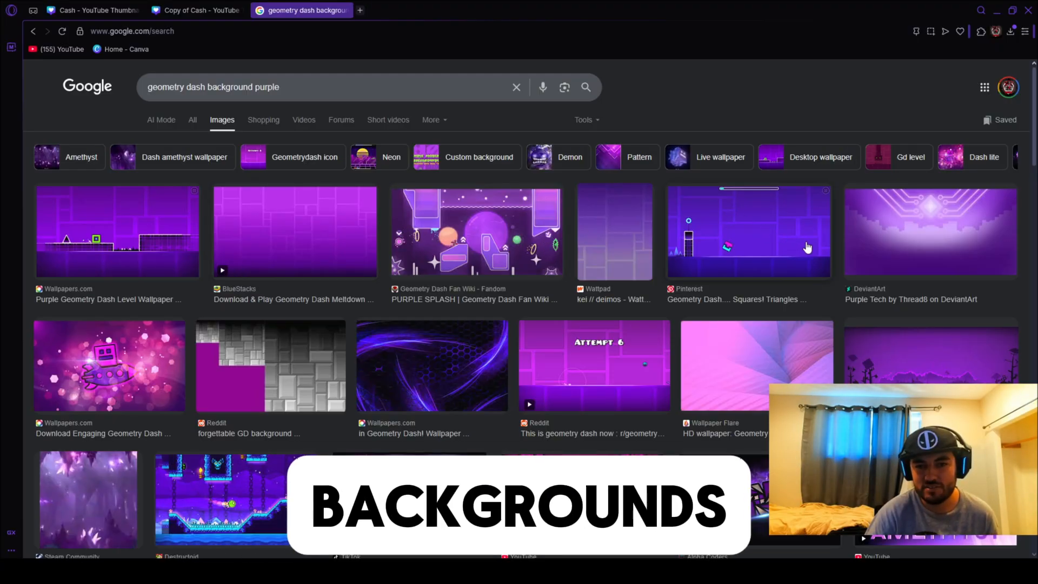
Browse the purple Geometry Dash image results, preview the plain brick background from BlueStacks, and open and close its source page.
{"action": "scroll", "coordinate": [309, 305], "scroll_direction": "down", "scroll_amount": 3}
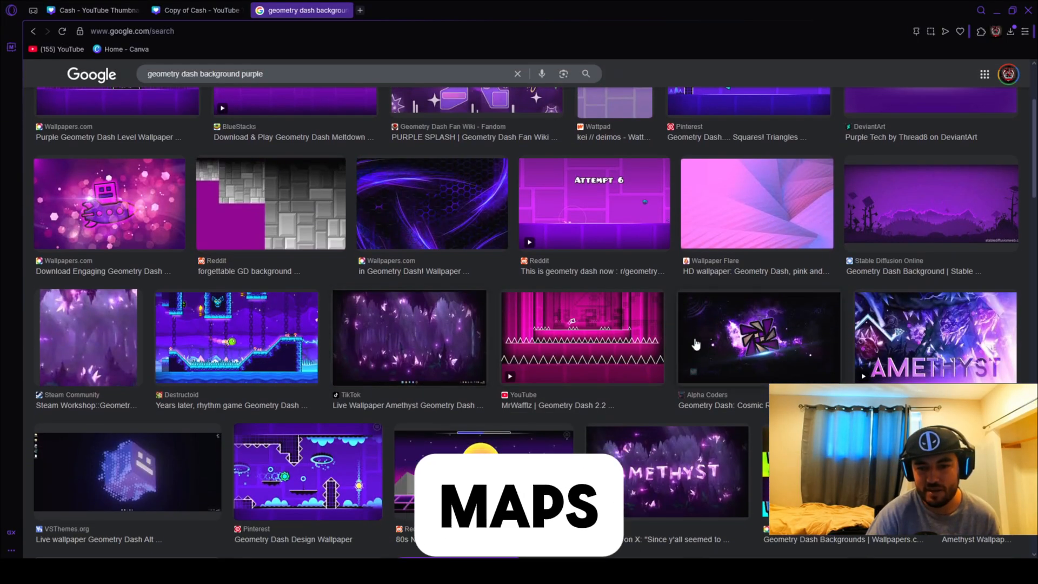
{"action": "scroll", "coordinate": [622, 452], "scroll_direction": "down", "scroll_amount": 3}
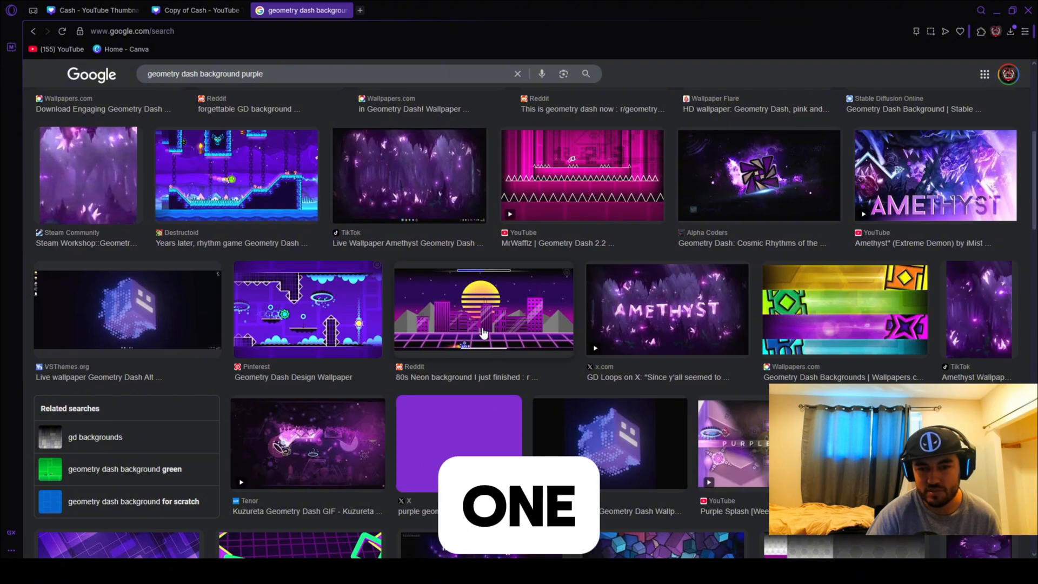
{"action": "scroll", "coordinate": [545, 387], "scroll_direction": "down", "scroll_amount": 3}
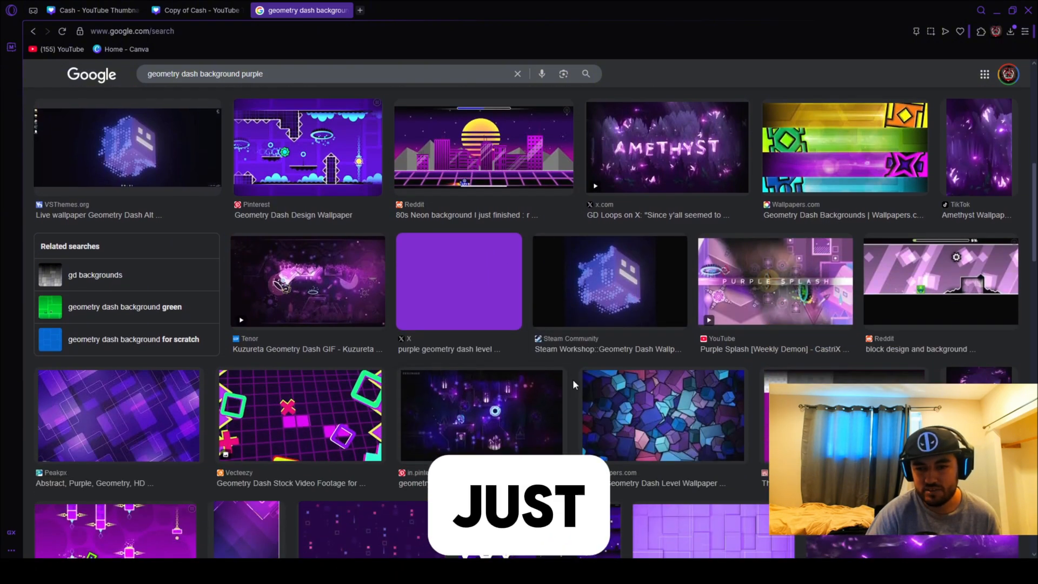
{"action": "scroll", "coordinate": [601, 390], "scroll_direction": "down", "scroll_amount": 2}
{"action": "scroll", "coordinate": [600, 395], "scroll_direction": "down", "scroll_amount": 1}
{"action": "scroll", "coordinate": [598, 403], "scroll_direction": "up", "scroll_amount": 2}
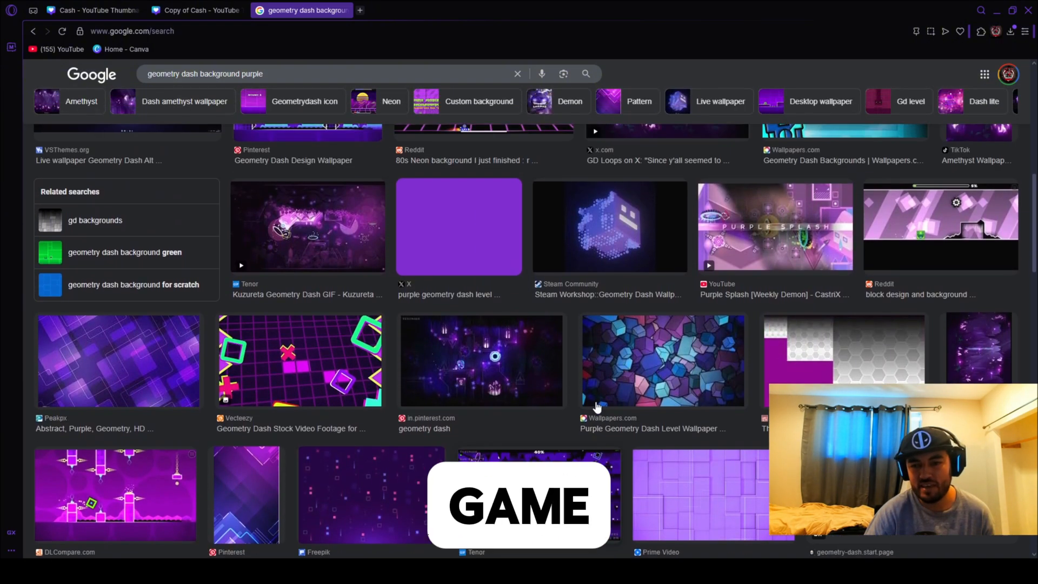
{"action": "scroll", "coordinate": [597, 400], "scroll_direction": "up", "scroll_amount": 10}
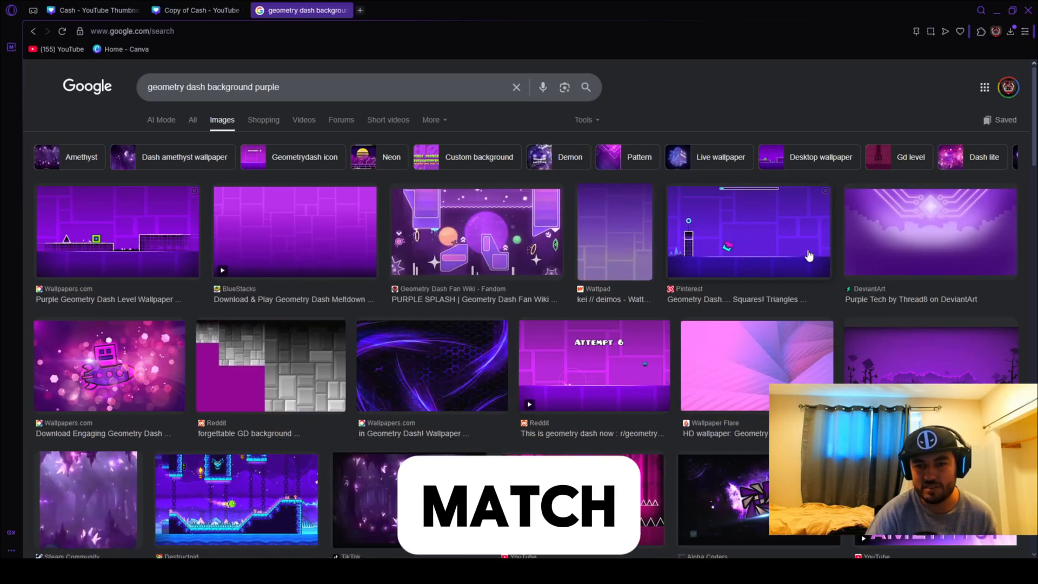
{"action": "left_click", "coordinate": [366, 232]}
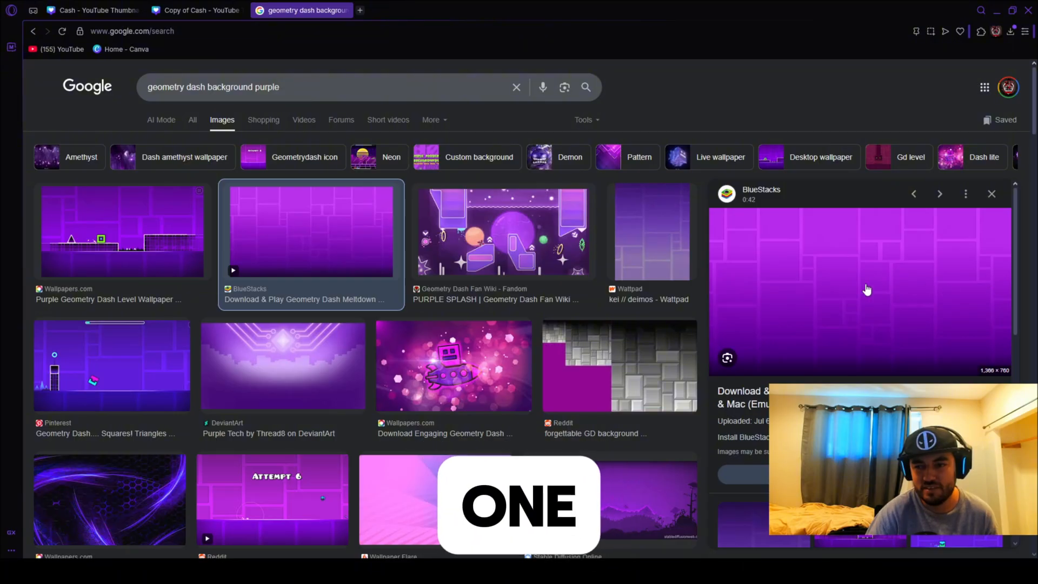
{"action": "left_click", "coordinate": [774, 241]}
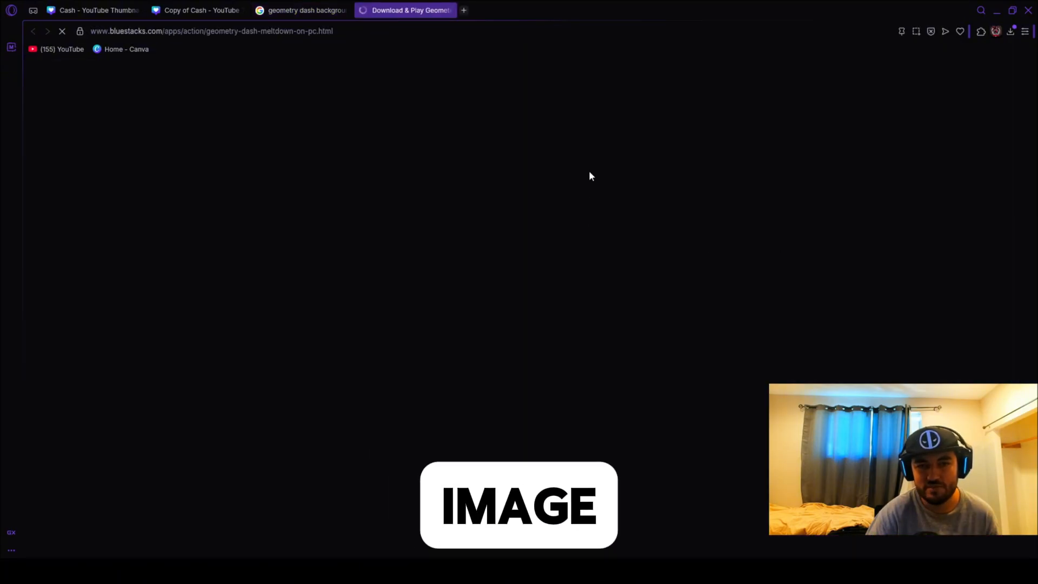
{"action": "left_click", "coordinate": [457, 10]}
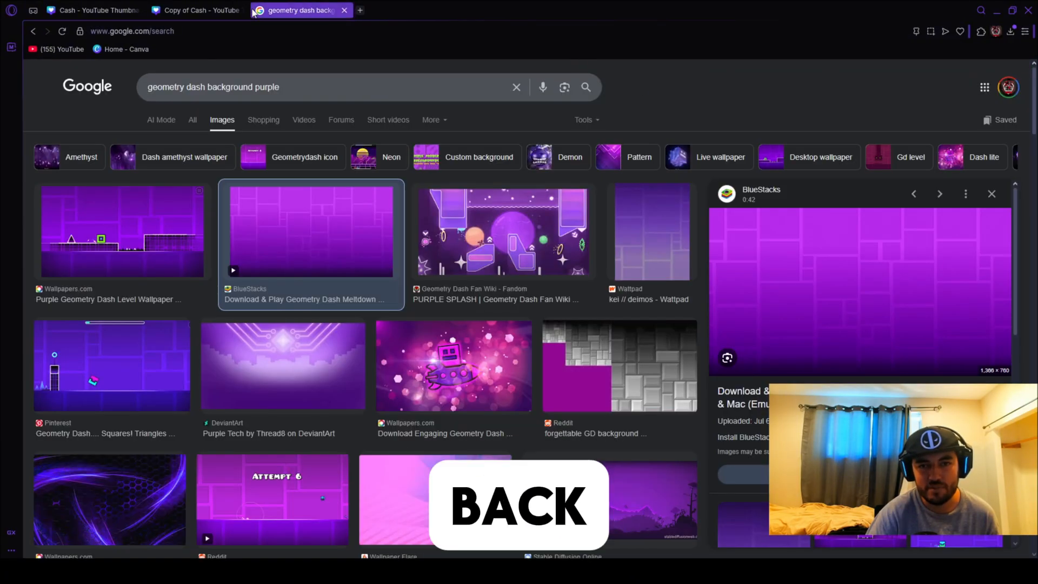
Return to the Copy of Cash design in Canva, set the uploaded purple brick image as the page background, and nudge the character slightly upward.
{"action": "left_click", "coordinate": [200, 11]}
{"action": "left_click", "coordinate": [187, 240]}
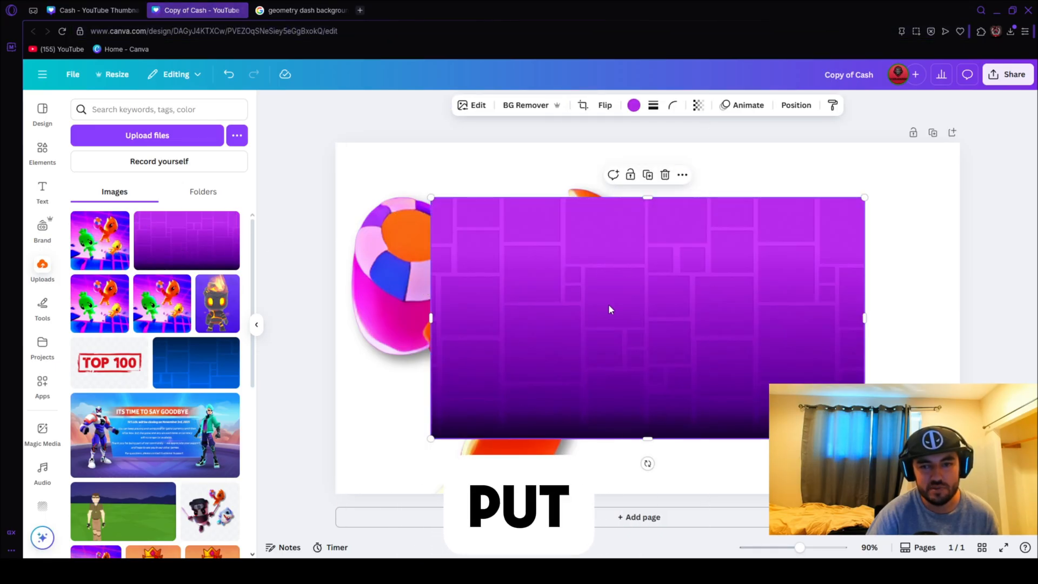
{"action": "right_click", "coordinate": [658, 316]}
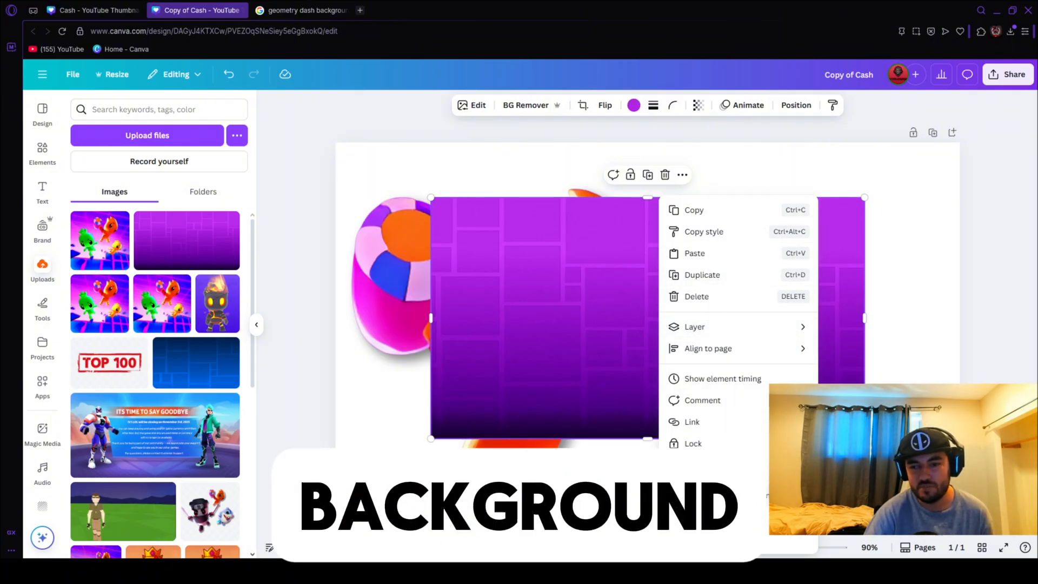
{"action": "left_click", "coordinate": [727, 496]}
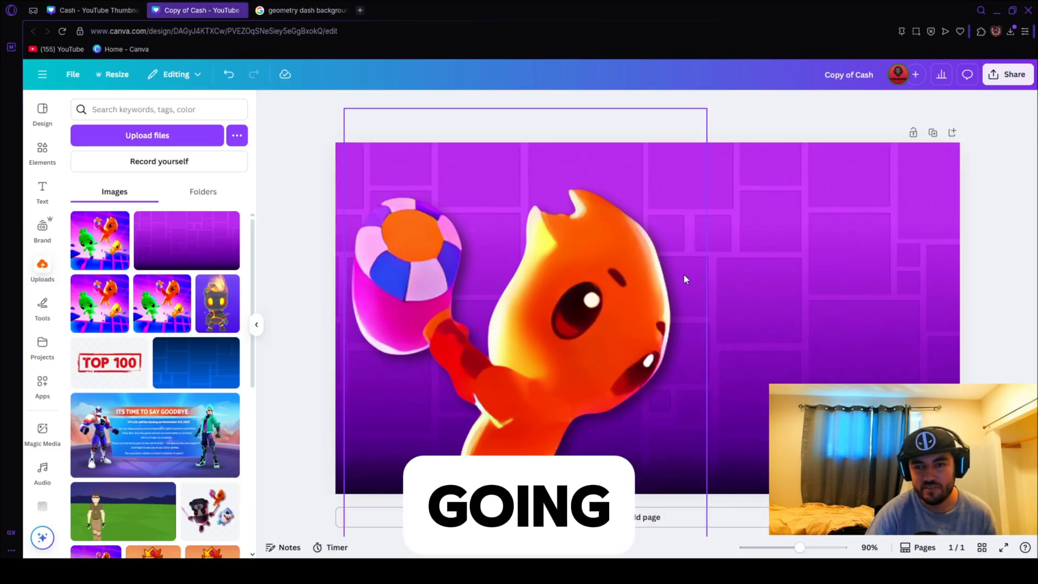
{"action": "left_click_drag", "start_coordinate": [608, 294], "coordinate": [611, 285]}
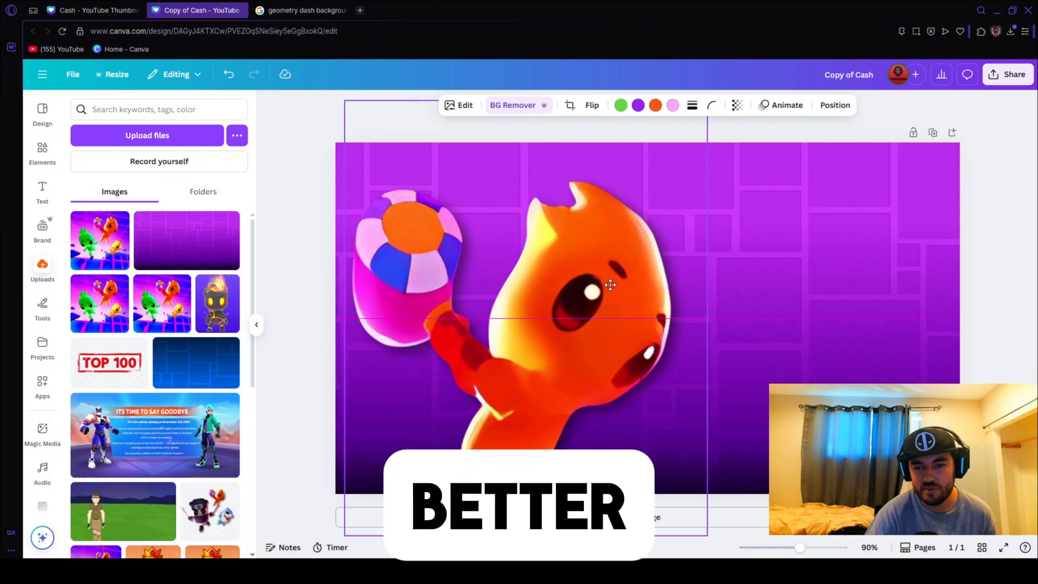
Check the original Cash thumbnail design for reference, then return to the Copy of Cash design.
{"action": "left_click", "coordinate": [969, 176]}
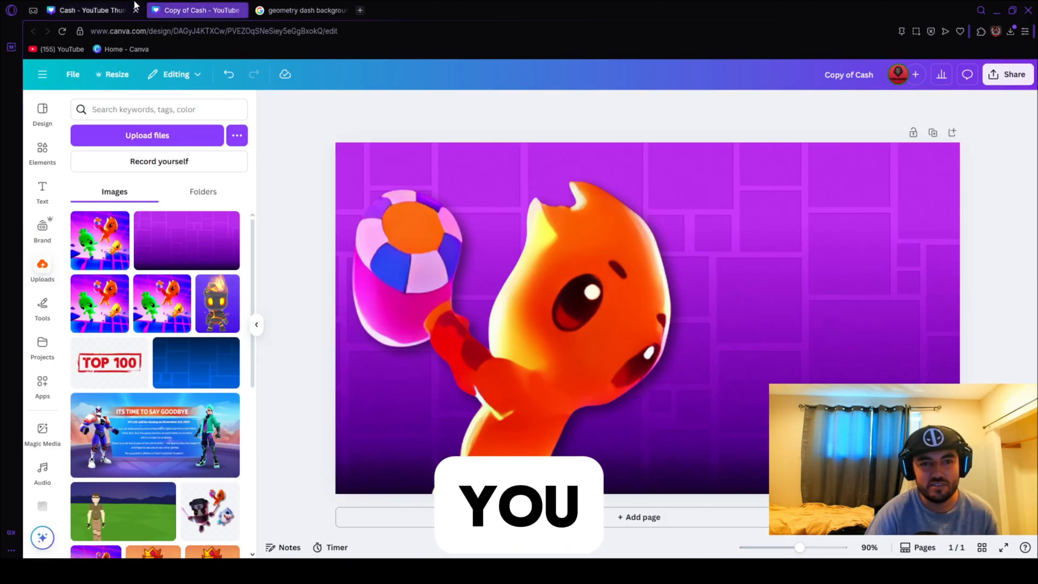
{"action": "left_click", "coordinate": [110, 6]}
{"action": "left_click", "coordinate": [162, 10]}
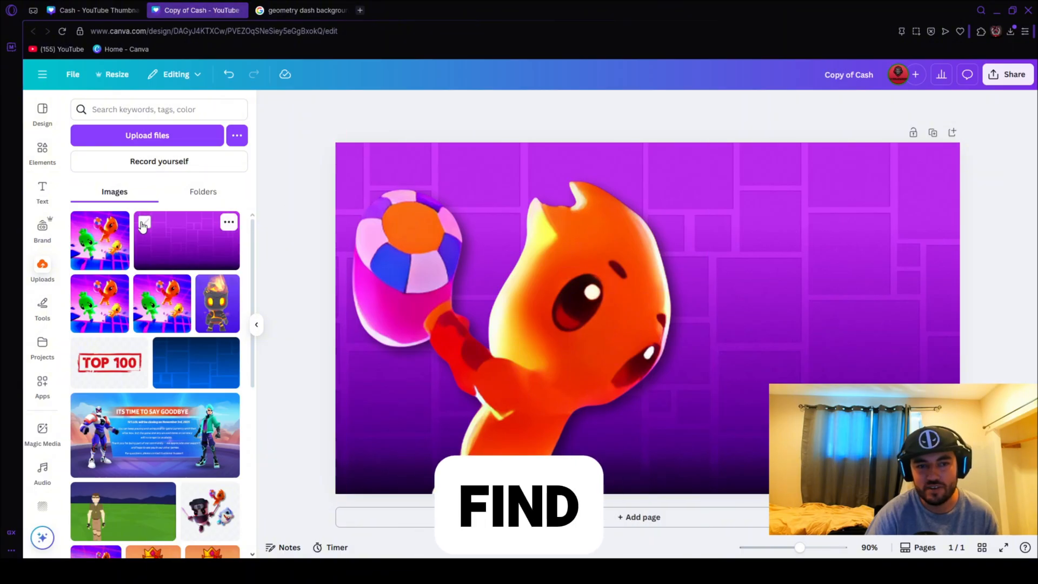
Search the elements for "money briefcase" graphics and add the brown briefcase with green bills and gold coins to the page.
{"action": "left_click", "coordinate": [48, 153]}
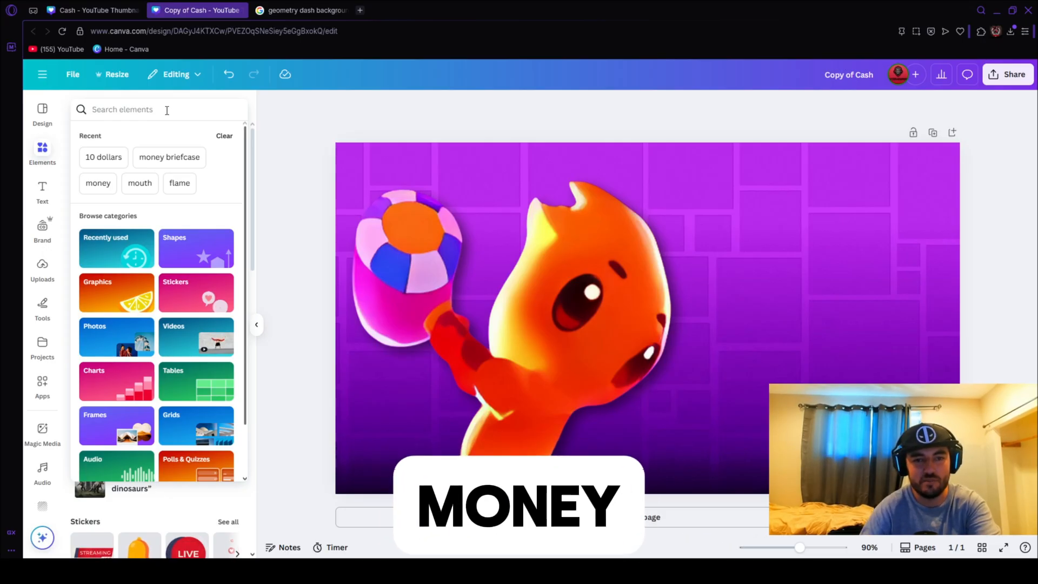
{"action": "left_click", "coordinate": [167, 157]}
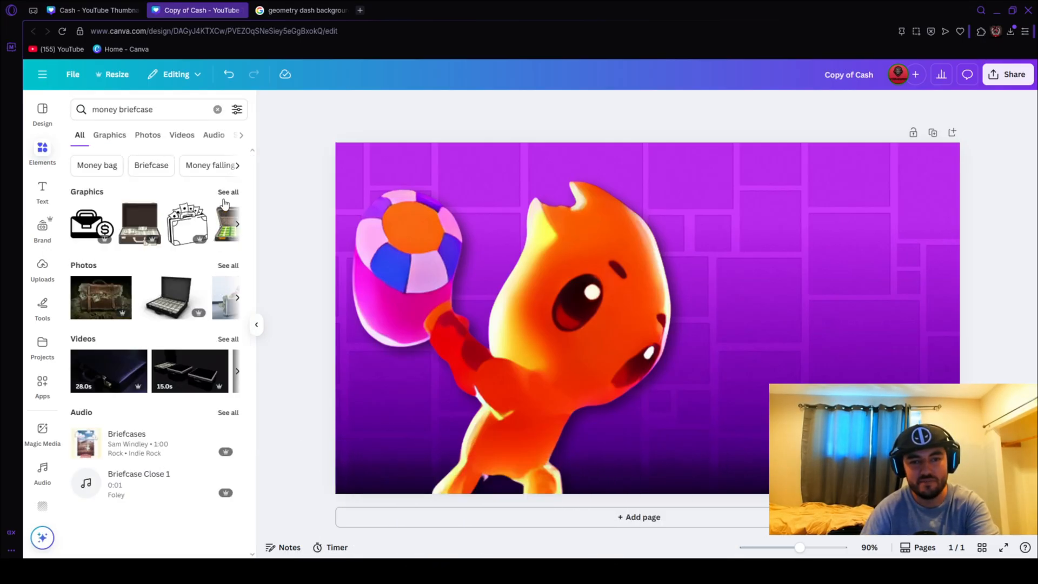
{"action": "left_click", "coordinate": [227, 193]}
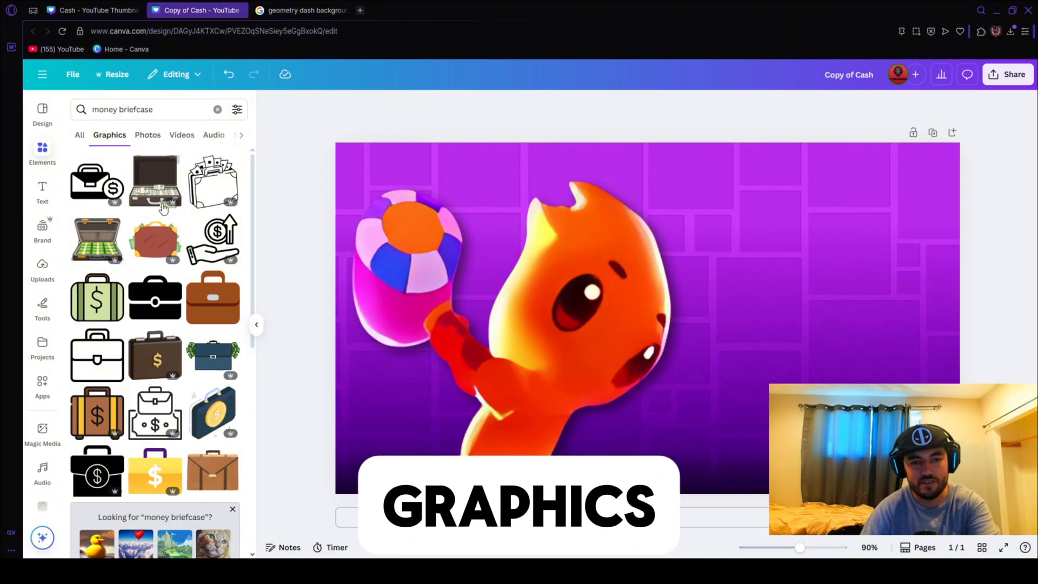
{"action": "scroll", "coordinate": [215, 348], "scroll_direction": "down", "scroll_amount": 5}
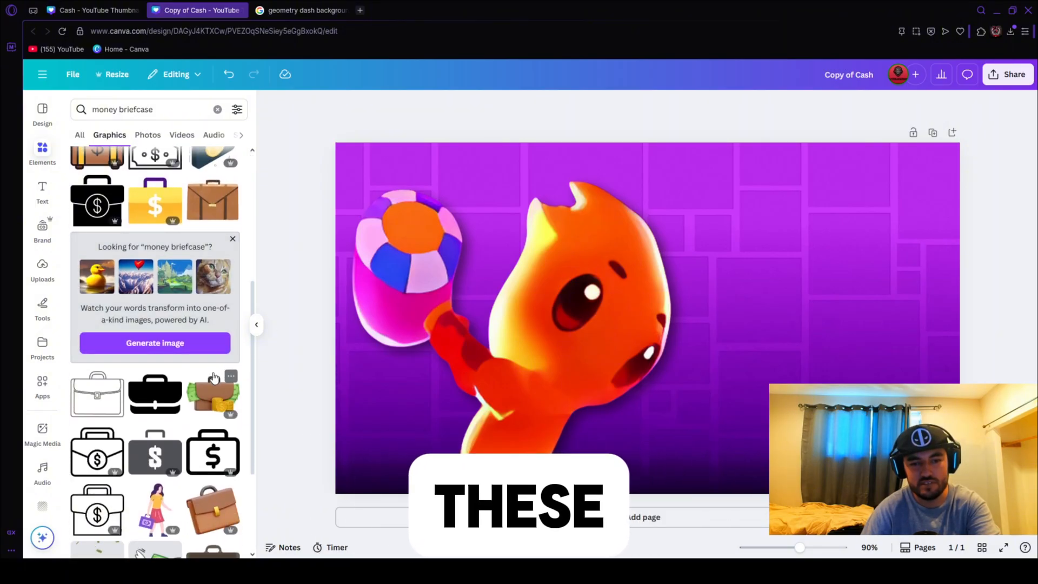
{"action": "left_click", "coordinate": [213, 399]}
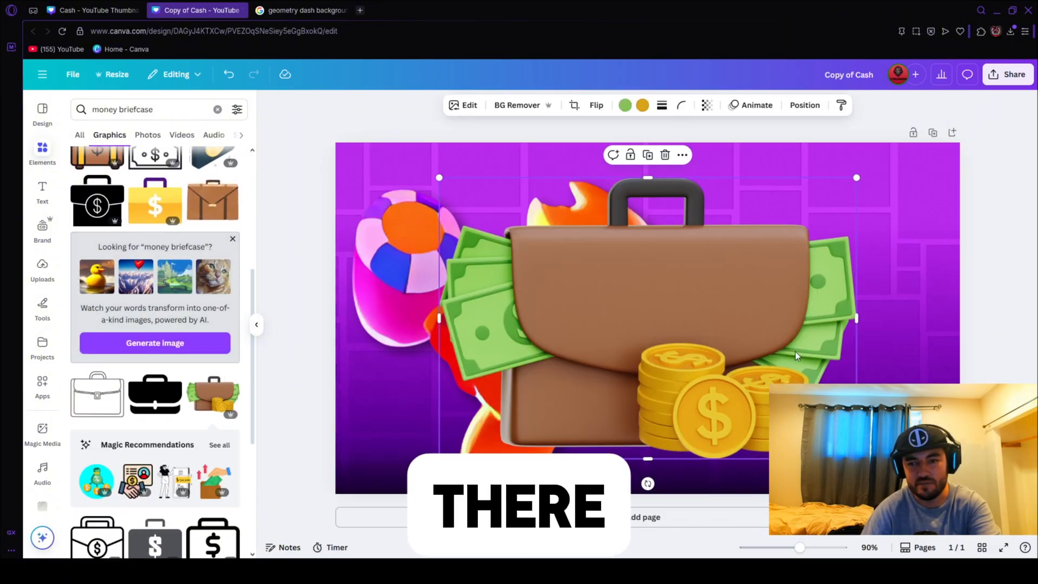
Shrink the money briefcase to about half its size and place it beside the character's face on the empty side of the background.
{"action": "left_click_drag", "start_coordinate": [637, 312], "coordinate": [925, 369]}
{"action": "left_click_drag", "start_coordinate": [844, 338], "coordinate": [869, 337]}
{"action": "left_click_drag", "start_coordinate": [949, 367], "coordinate": [889, 327]}
{"action": "left_click_drag", "start_coordinate": [851, 309], "coordinate": [881, 334]}
{"action": "left_click", "coordinate": [1018, 269]}
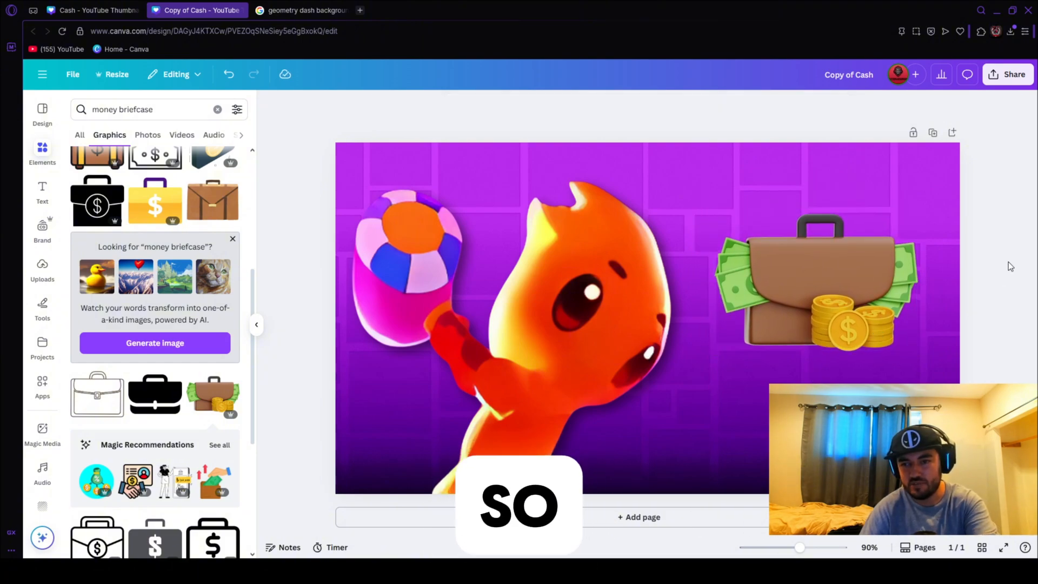
{"action": "left_click", "coordinate": [853, 271]}
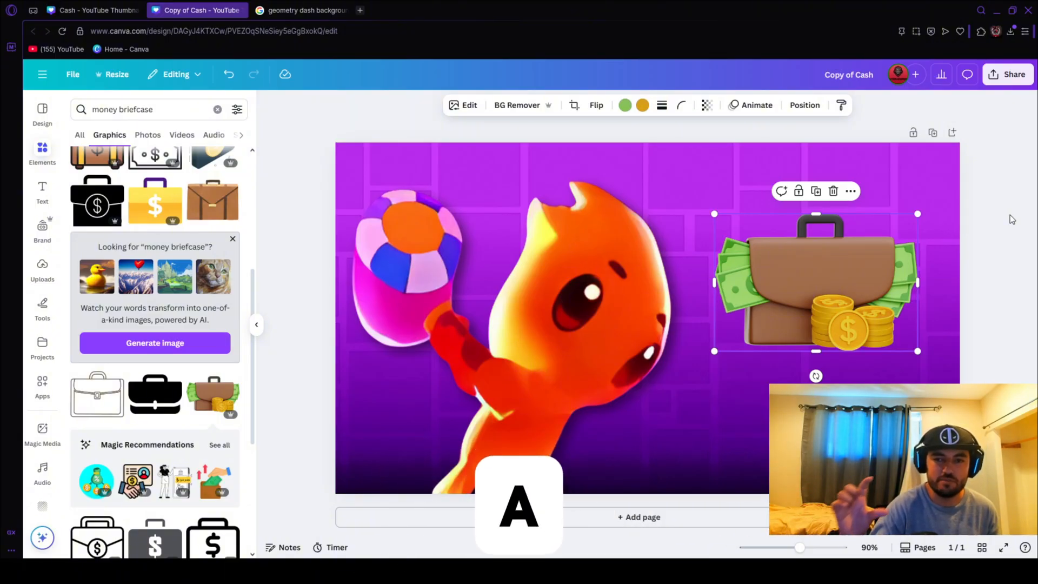
{"action": "left_click", "coordinate": [979, 187]}
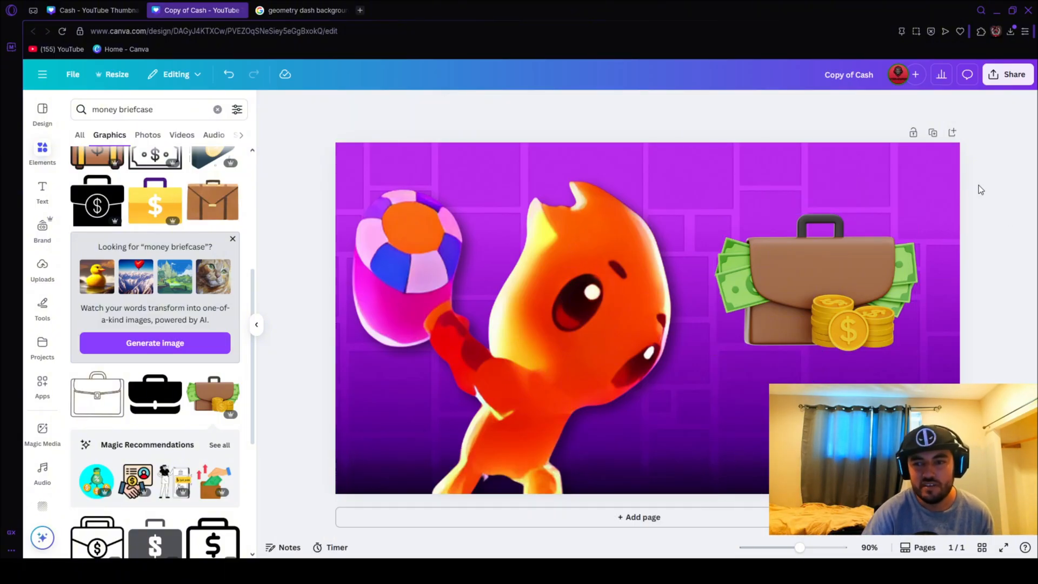
{"action": "left_click", "coordinate": [873, 267]}
{"action": "left_click", "coordinate": [1008, 232]}
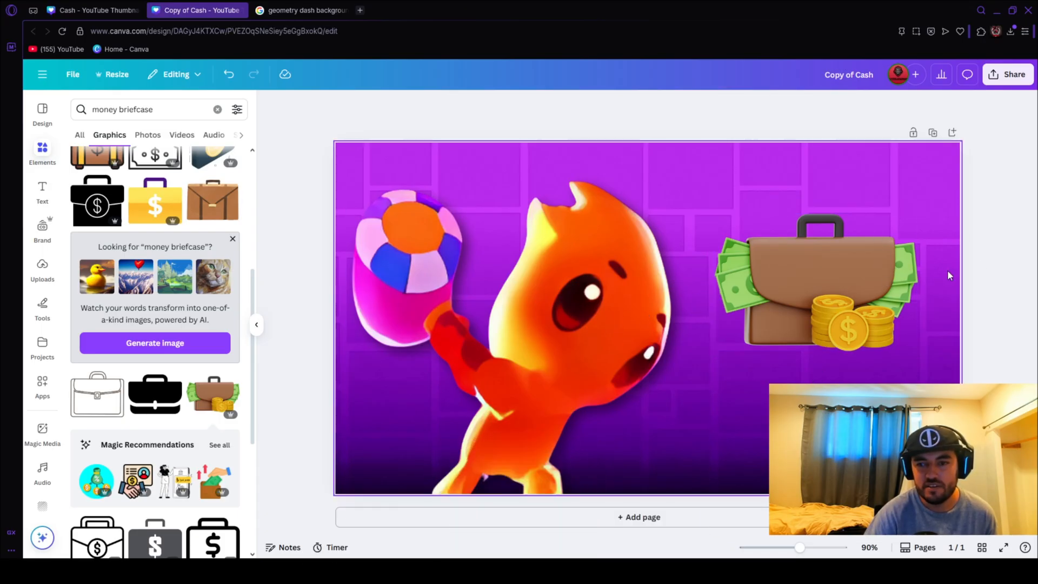
Apply a Glow shadow to the money briefcase with color #FFFFFF and size 40.
{"action": "left_click", "coordinate": [849, 272]}
{"action": "left_click", "coordinate": [468, 106]}
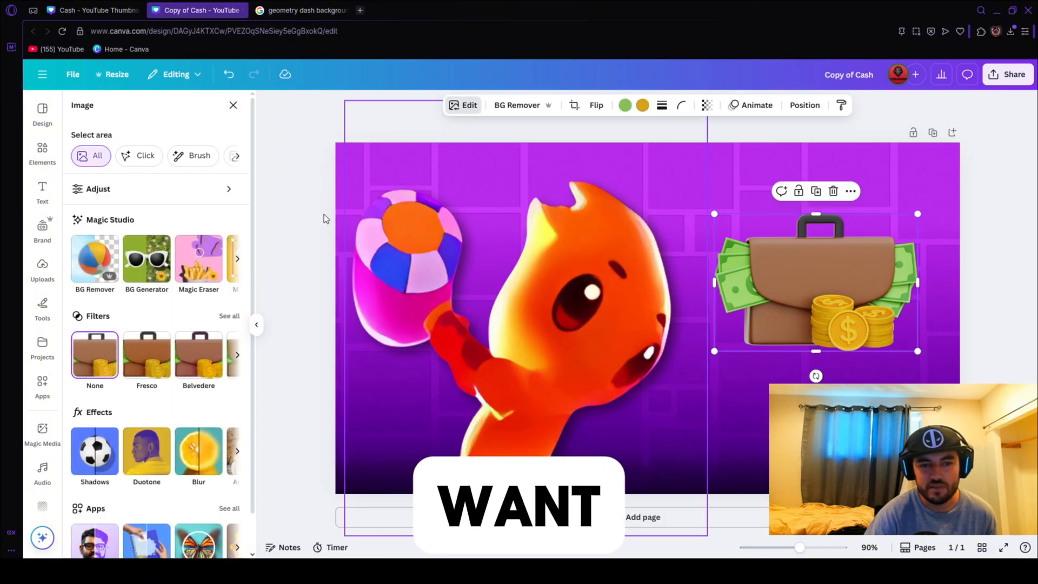
{"action": "left_click", "coordinate": [95, 454]}
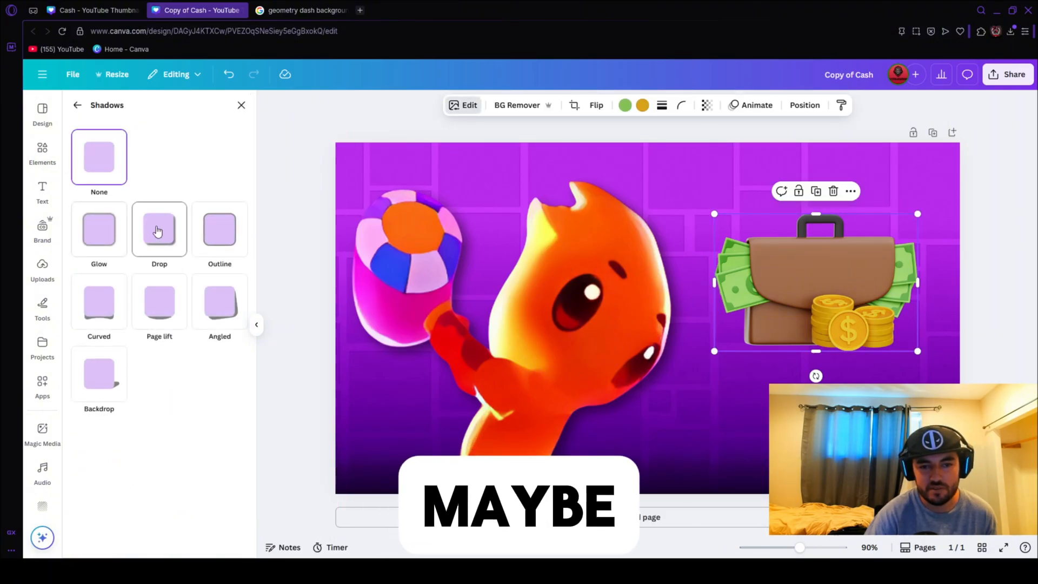
{"action": "left_click", "coordinate": [106, 244]}
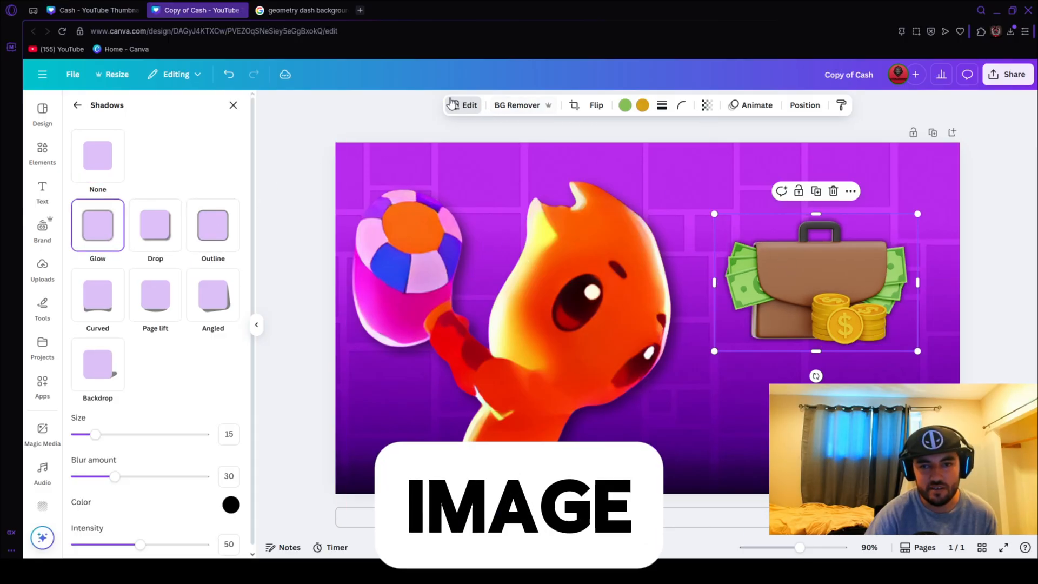
{"action": "left_click", "coordinate": [231, 506]}
{"action": "left_click_drag", "start_coordinate": [233, 437], "coordinate": [233, 382]}
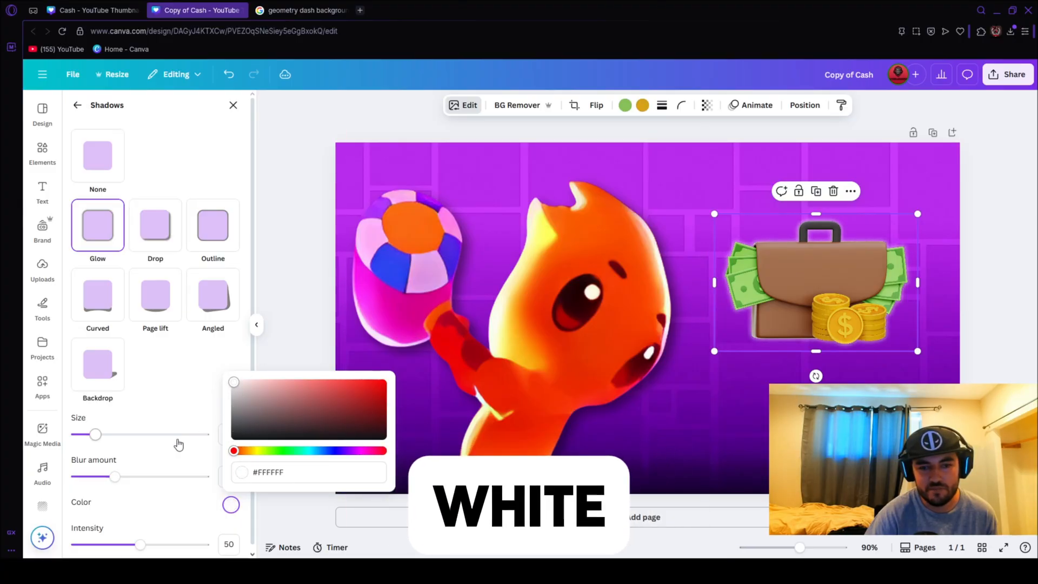
{"action": "left_click_drag", "start_coordinate": [109, 436], "coordinate": [118, 435]}
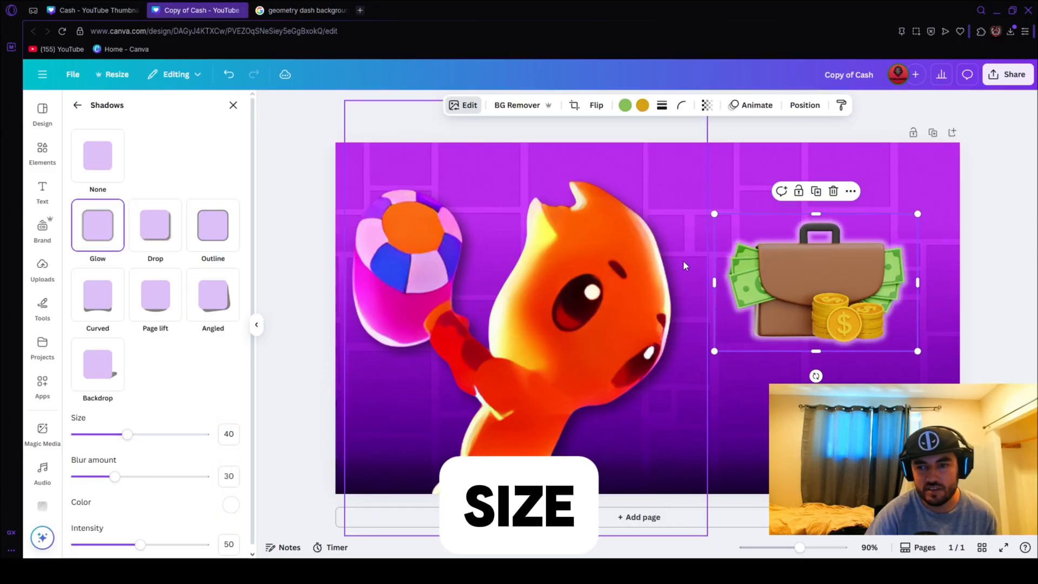
Enlarge the glowing briefcase slightly and reposition it in the open space beside the character.
{"action": "left_click_drag", "start_coordinate": [714, 215], "coordinate": [686, 195]}
{"action": "left_click_drag", "start_coordinate": [839, 302], "coordinate": [857, 315]}
{"action": "left_click", "coordinate": [1002, 260]}
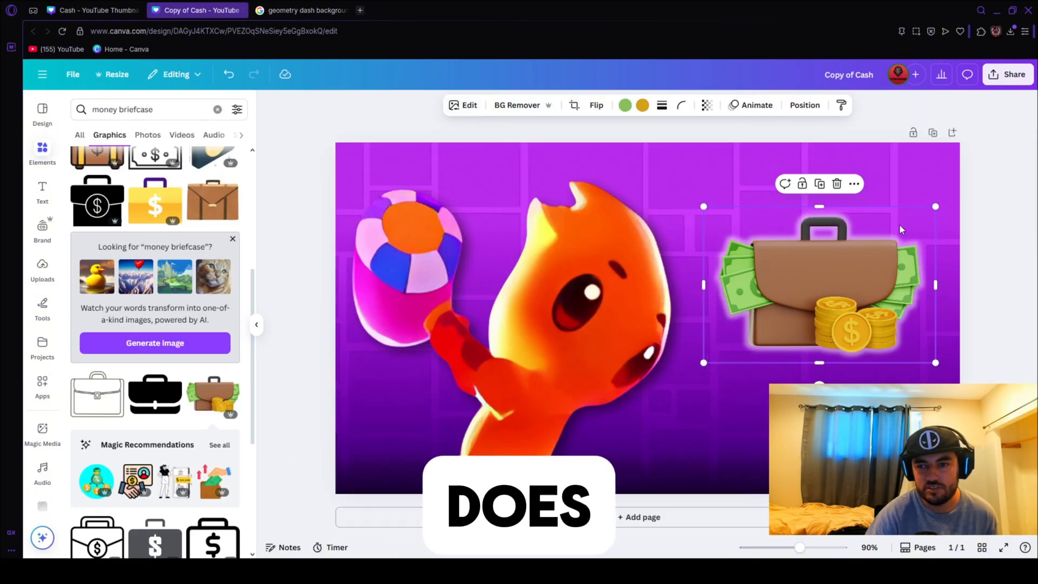
{"action": "left_click", "coordinate": [991, 199]}
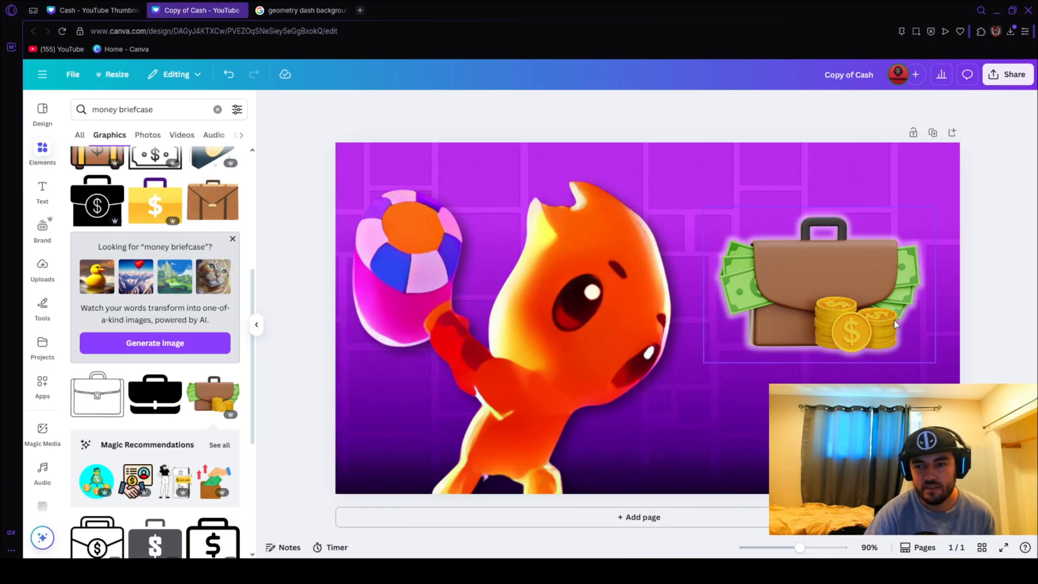
Add the recently used gold $10 graphic, shrink it, and move it beneath the briefcase.
{"action": "left_click", "coordinate": [217, 109]}
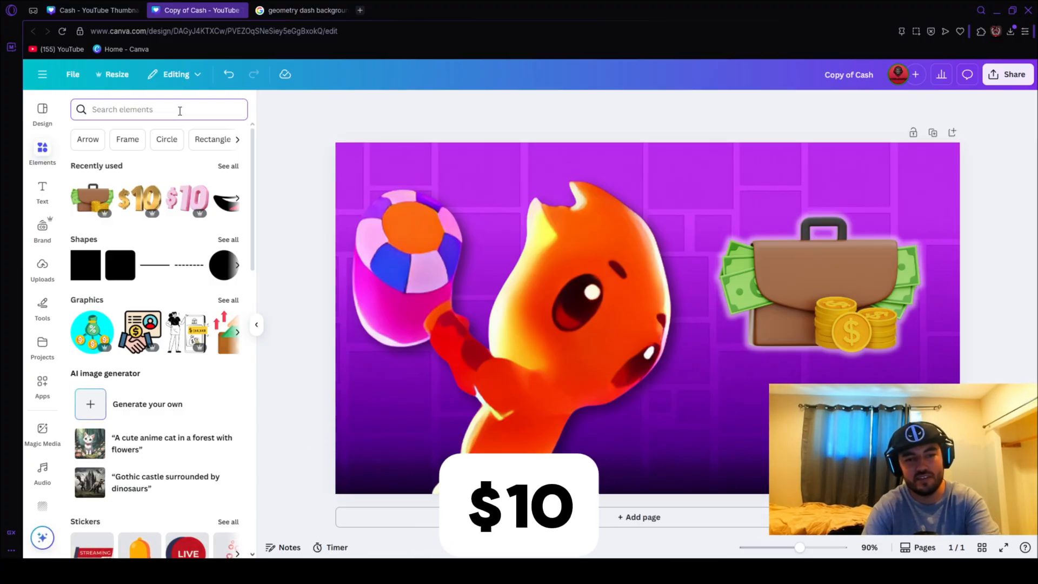
{"action": "left_click", "coordinate": [146, 208]}
{"action": "left_click_drag", "start_coordinate": [887, 459], "coordinate": [575, 275]}
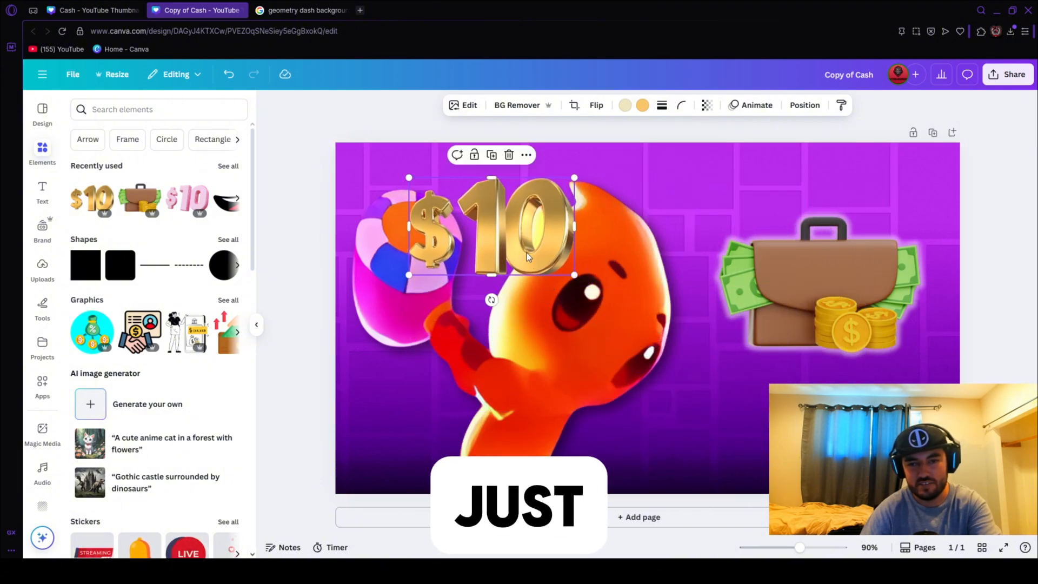
{"action": "left_click_drag", "start_coordinate": [524, 251], "coordinate": [761, 442]}
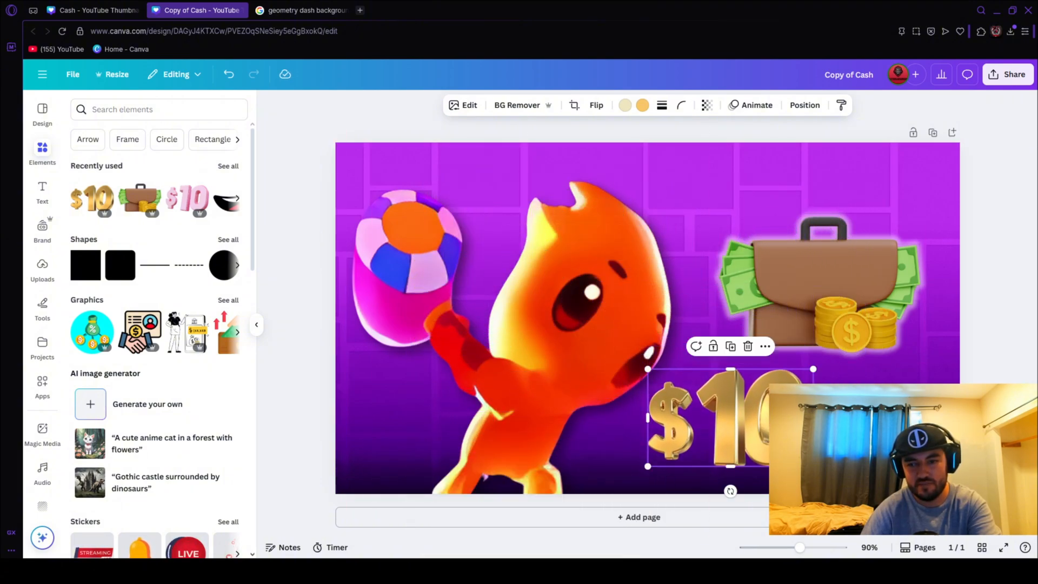
Fine-tune the size and position of the gold $10 graphic so it fits below the briefcase, clear of the character.
{"action": "left_click_drag", "start_coordinate": [814, 466], "coordinate": [764, 437]}
{"action": "left_click_drag", "start_coordinate": [705, 403], "coordinate": [747, 405]}
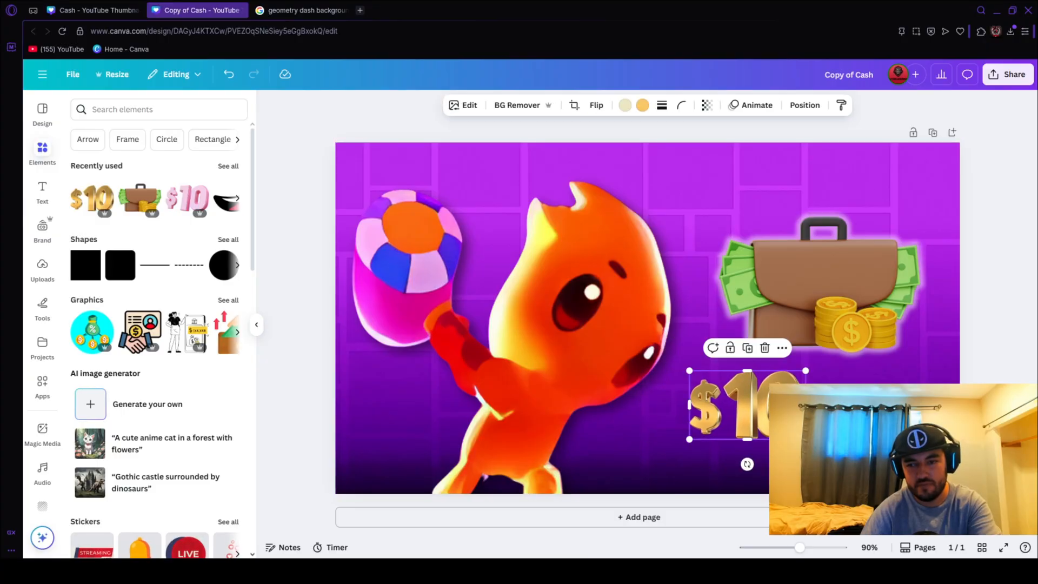
{"action": "left_click_drag", "start_coordinate": [806, 439], "coordinate": [839, 458]}
{"action": "left_click_drag", "start_coordinate": [764, 414], "coordinate": [749, 418]}
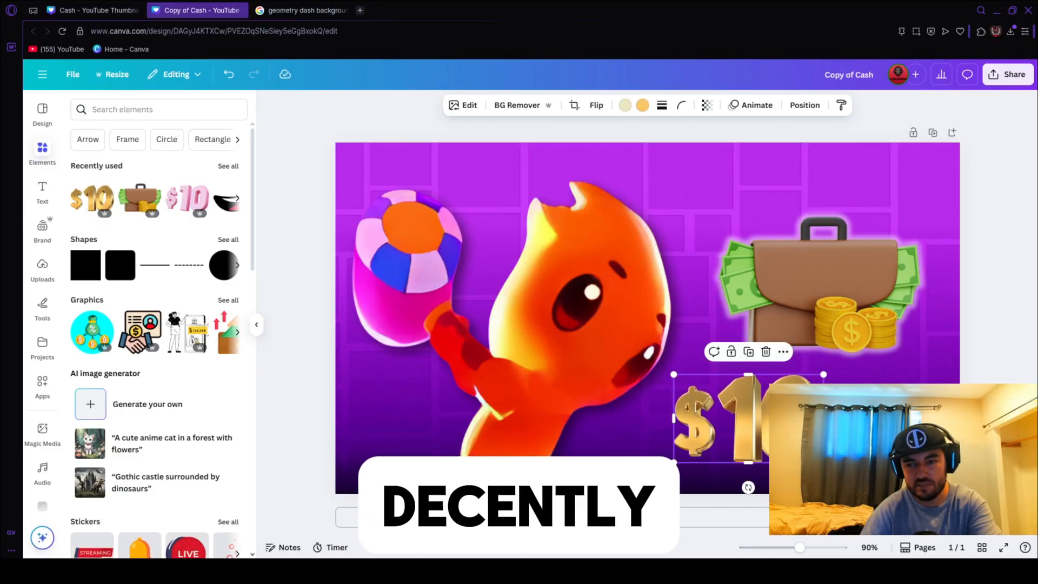
{"action": "left_click_drag", "start_coordinate": [823, 463], "coordinate": [827, 465]}
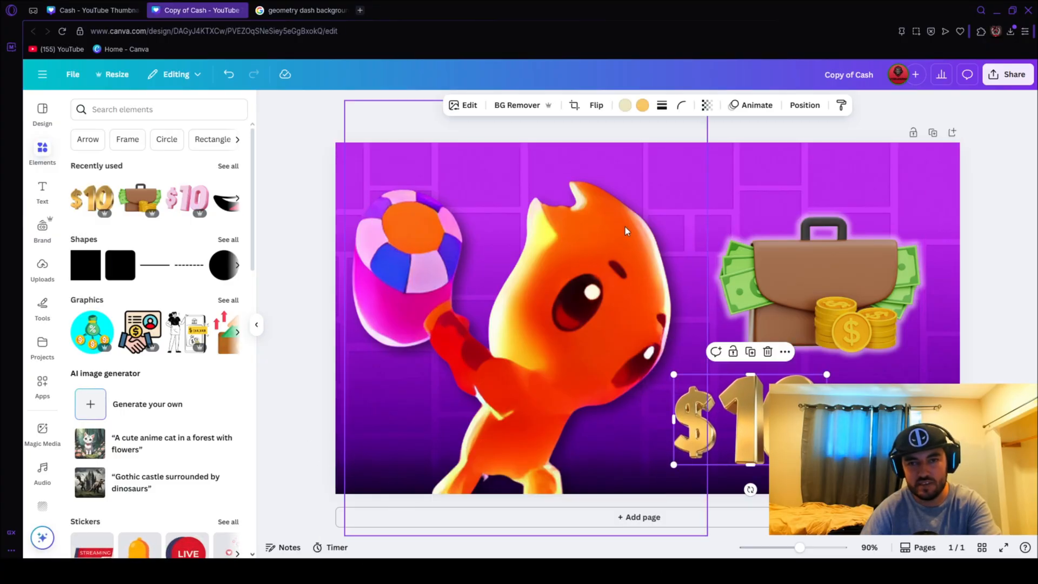
Apply a Drop shadow with its default settings to the gold $10 graphic.
{"action": "left_click", "coordinate": [460, 106]}
{"action": "left_click", "coordinate": [108, 439]}
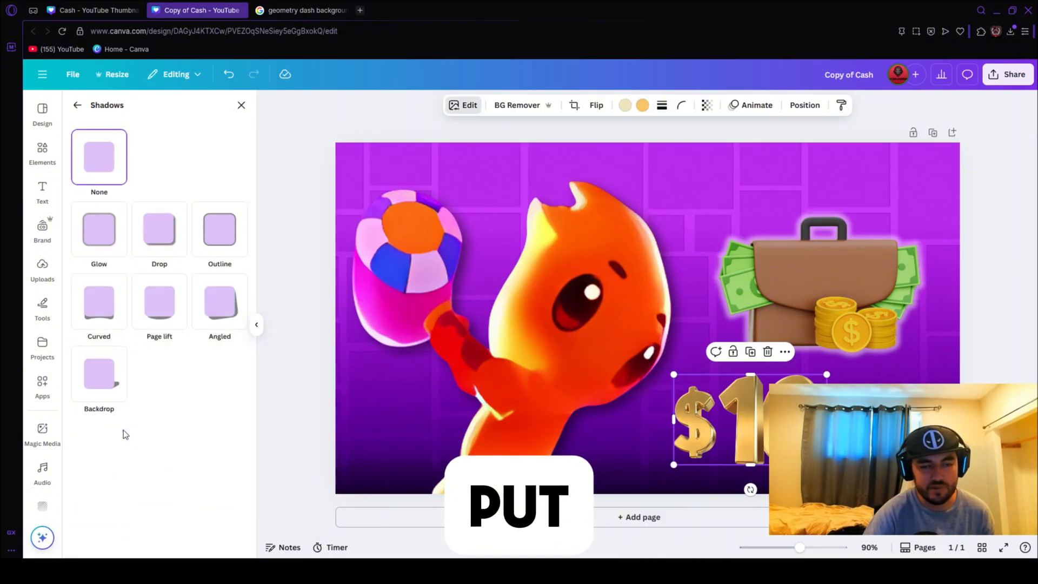
{"action": "left_click", "coordinate": [162, 233]}
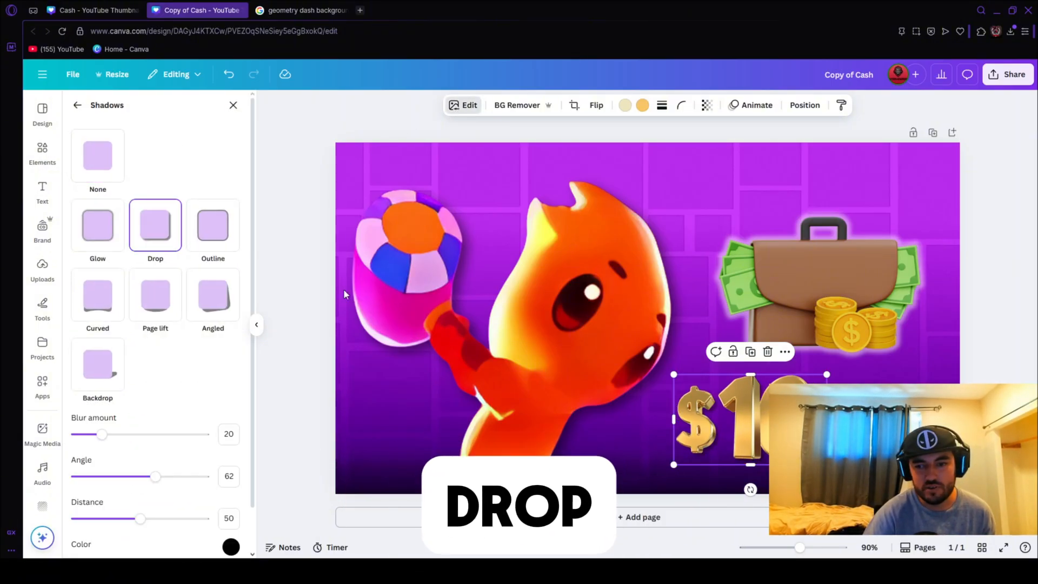
{"action": "left_click", "coordinate": [991, 292]}
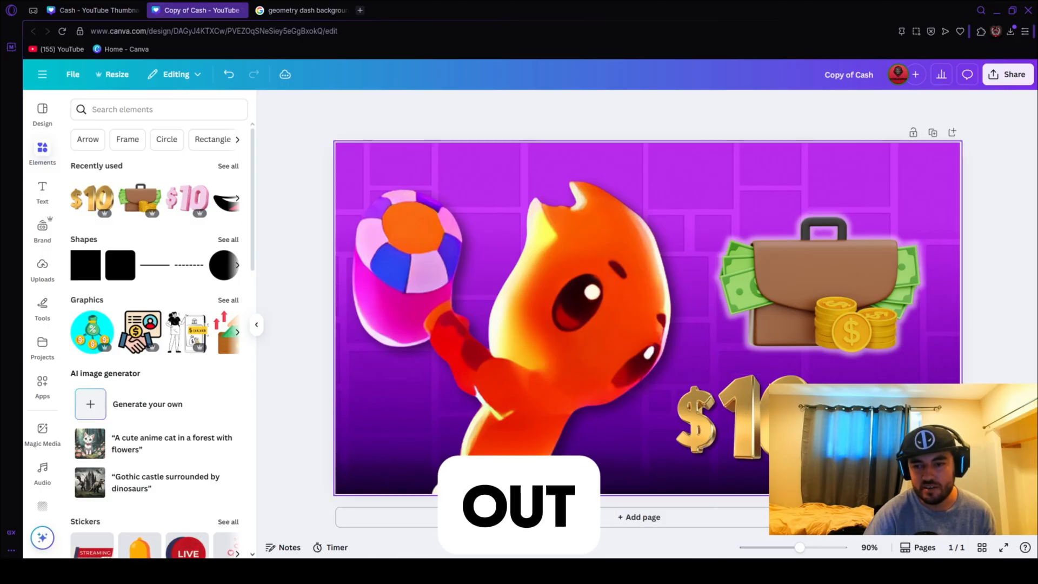
{"action": "left_click", "coordinate": [794, 422]}
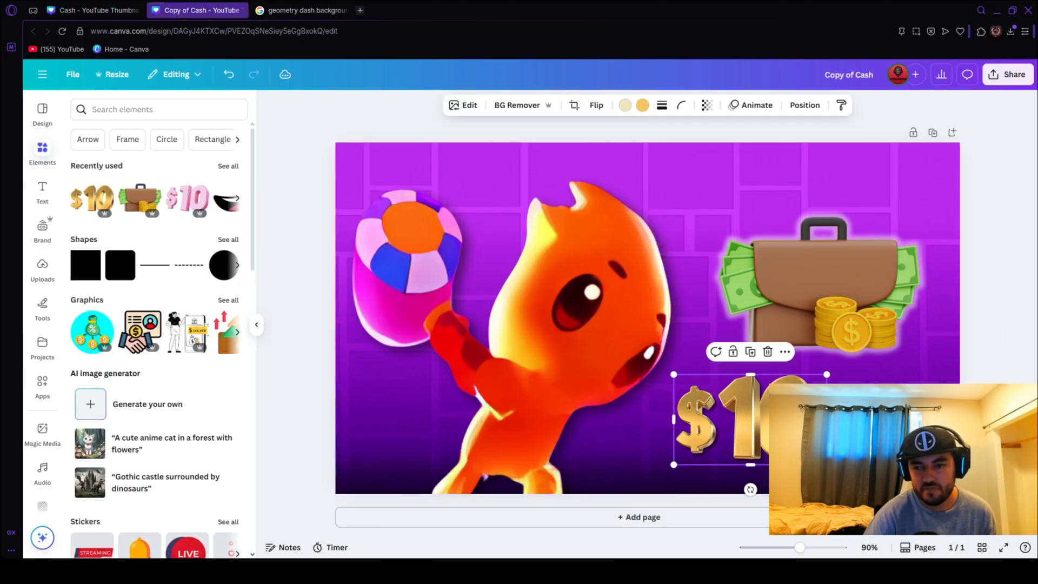
{"action": "left_click", "coordinate": [1030, 333]}
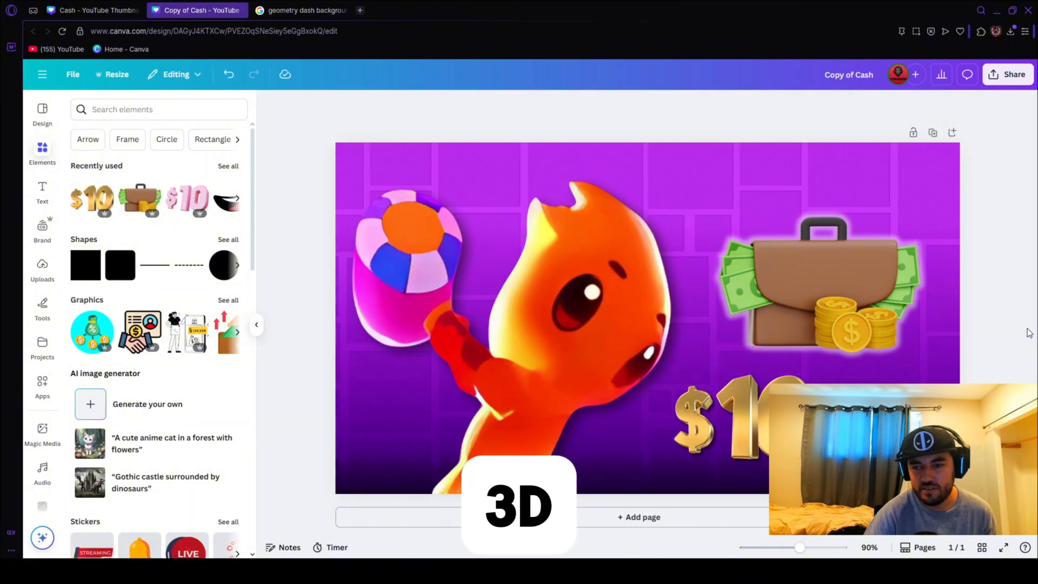
Add the recently used "Custom Paint" text template, shrink it over the character's face, and browse the other font combinations.
{"action": "left_click", "coordinate": [43, 190]}
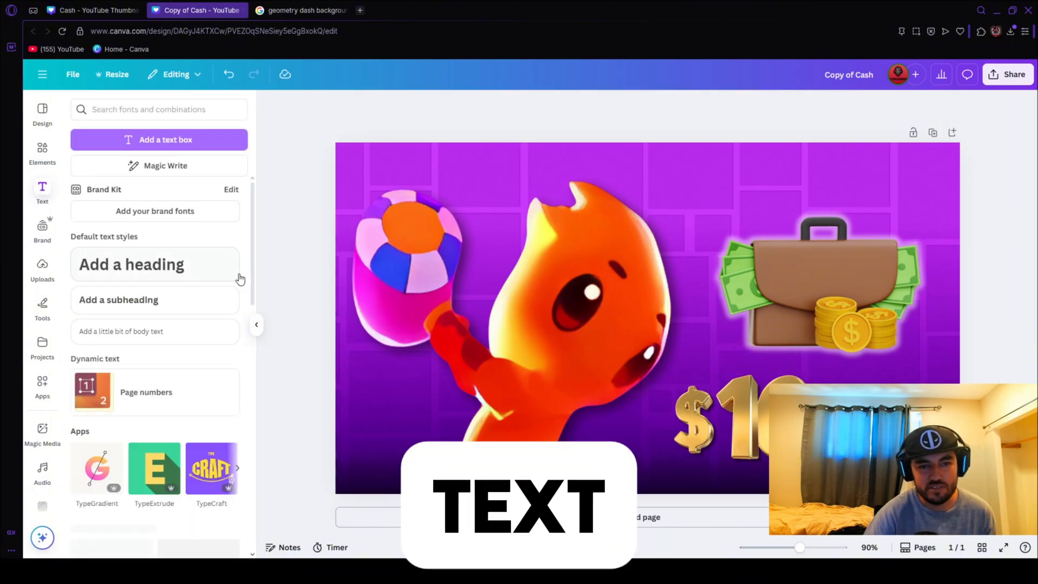
{"action": "scroll", "coordinate": [203, 357], "scroll_direction": "down", "scroll_amount": 5}
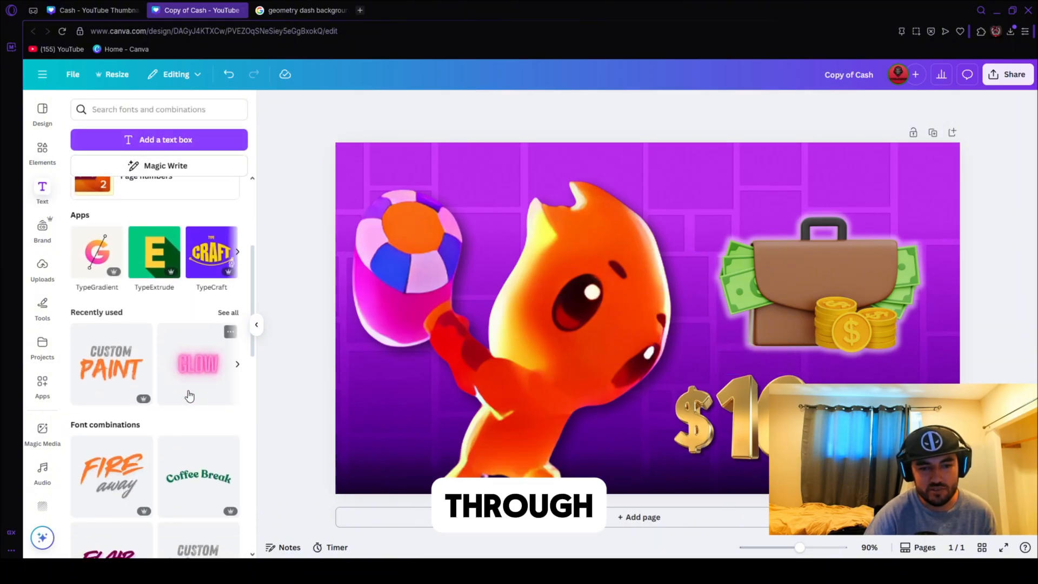
{"action": "left_click", "coordinate": [105, 363]}
{"action": "left_click_drag", "start_coordinate": [733, 255], "coordinate": [791, 272]}
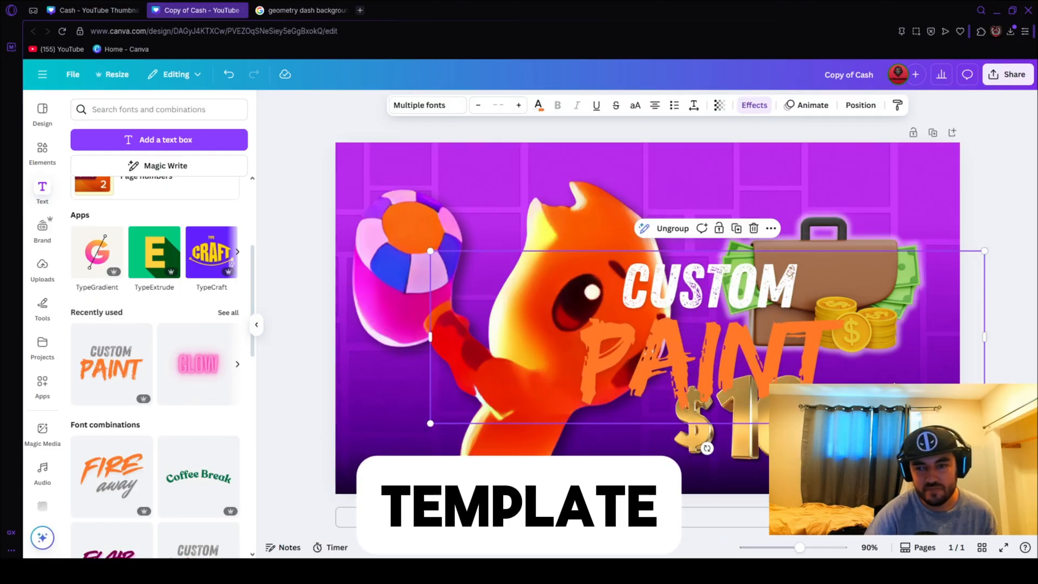
{"action": "left_click_drag", "start_coordinate": [984, 424], "coordinate": [723, 342]}
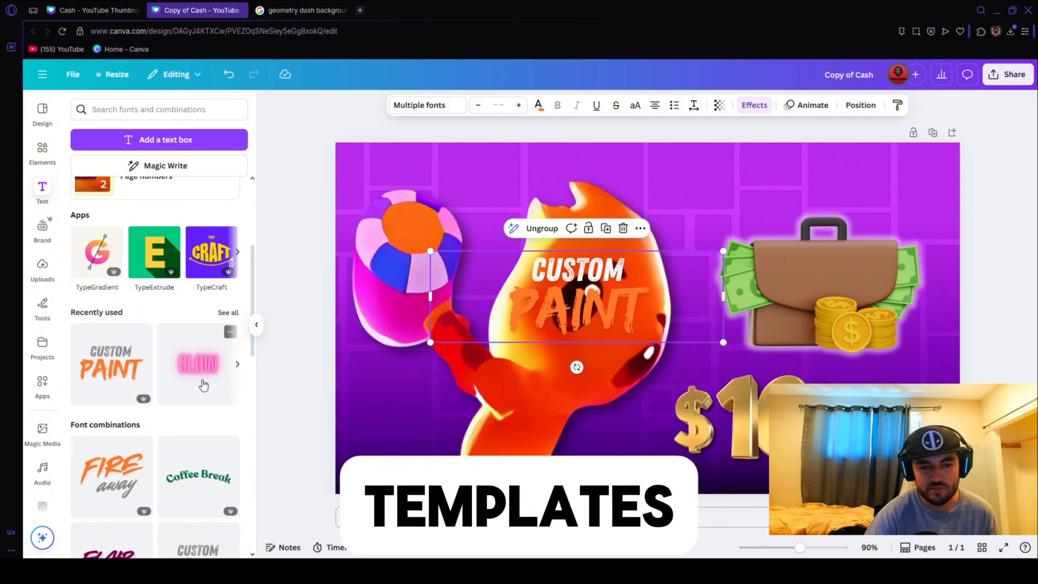
{"action": "scroll", "coordinate": [204, 382], "scroll_direction": "down", "scroll_amount": 6}
{"action": "scroll", "coordinate": [162, 395], "scroll_direction": "down", "scroll_amount": 1}
{"action": "scroll", "coordinate": [164, 271], "scroll_direction": "down", "scroll_amount": 2}
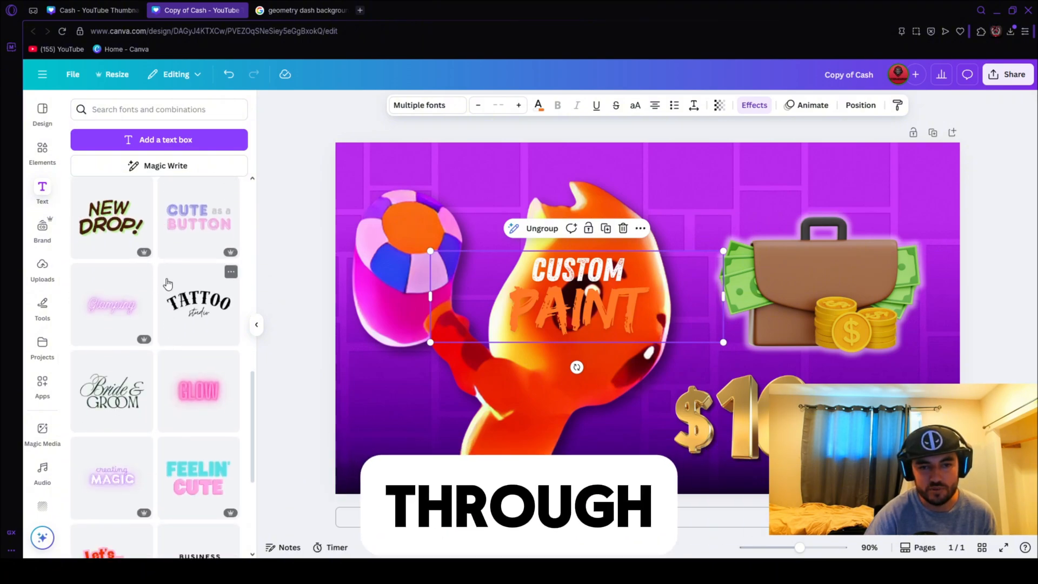
{"action": "scroll", "coordinate": [163, 271], "scroll_direction": "up", "scroll_amount": 9}
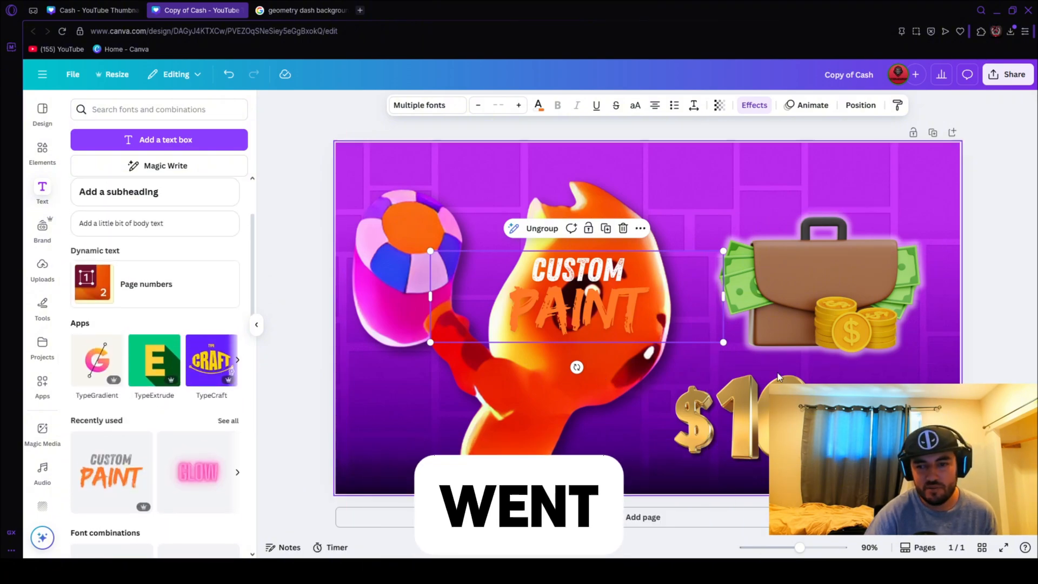
Move the "Custom Paint" text group off the character's face to the area below the briefcase, beside the gold $10.
{"action": "left_click_drag", "start_coordinate": [577, 303], "coordinate": [877, 405]}
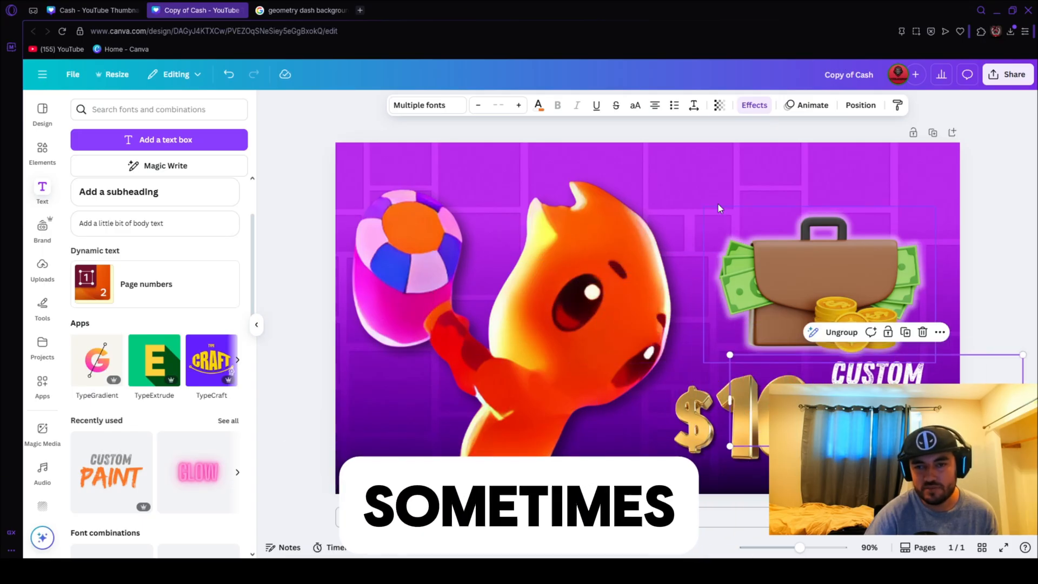
{"action": "left_click", "coordinate": [189, 140]}
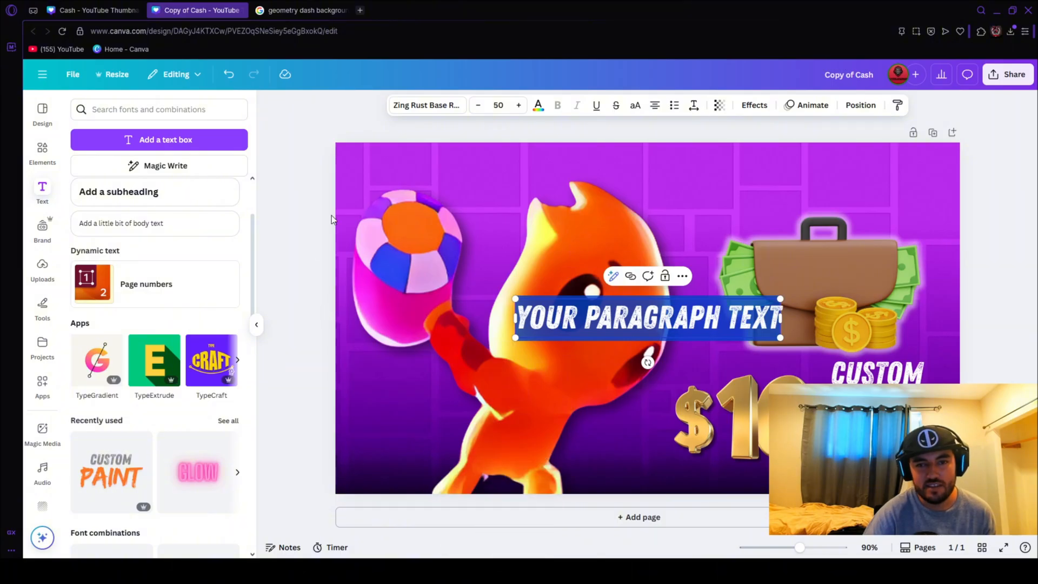
{"action": "left_click", "coordinate": [432, 105]}
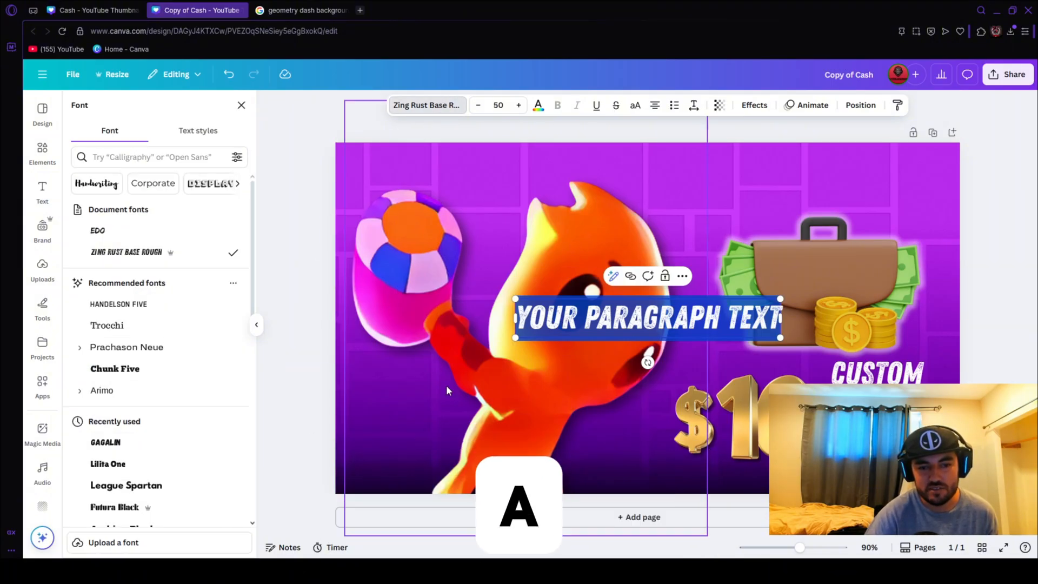
{"action": "left_click", "coordinate": [114, 442]}
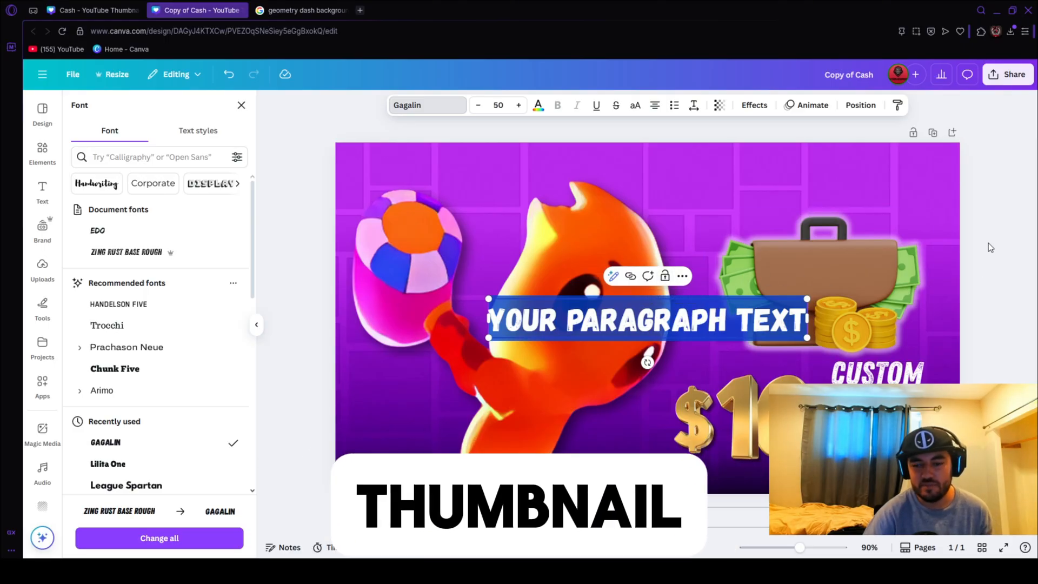
{"action": "key", "text": "BackSpace"}
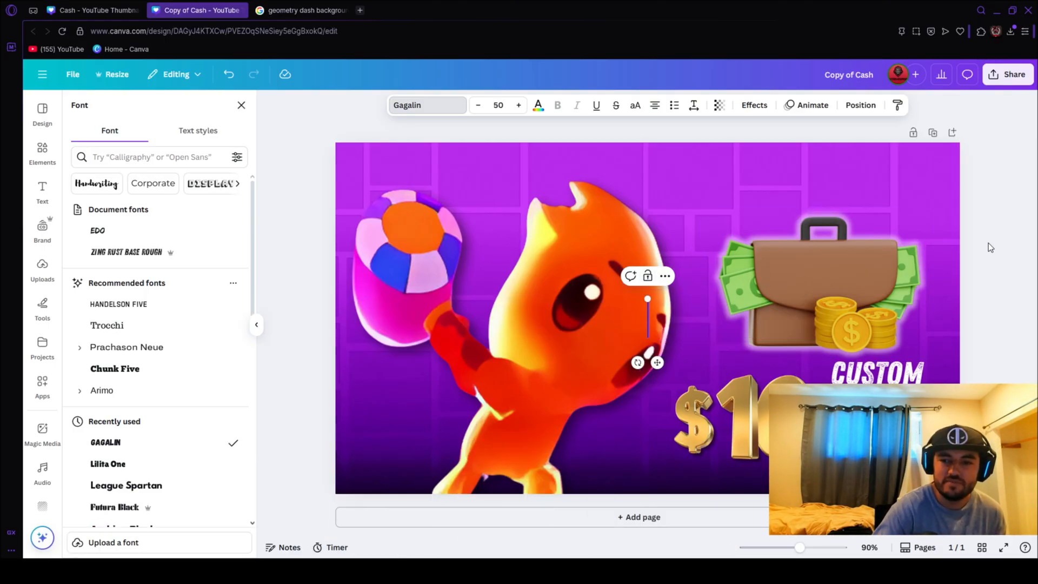
{"action": "left_click", "coordinate": [988, 243]}
{"action": "left_click", "coordinate": [1007, 215]}
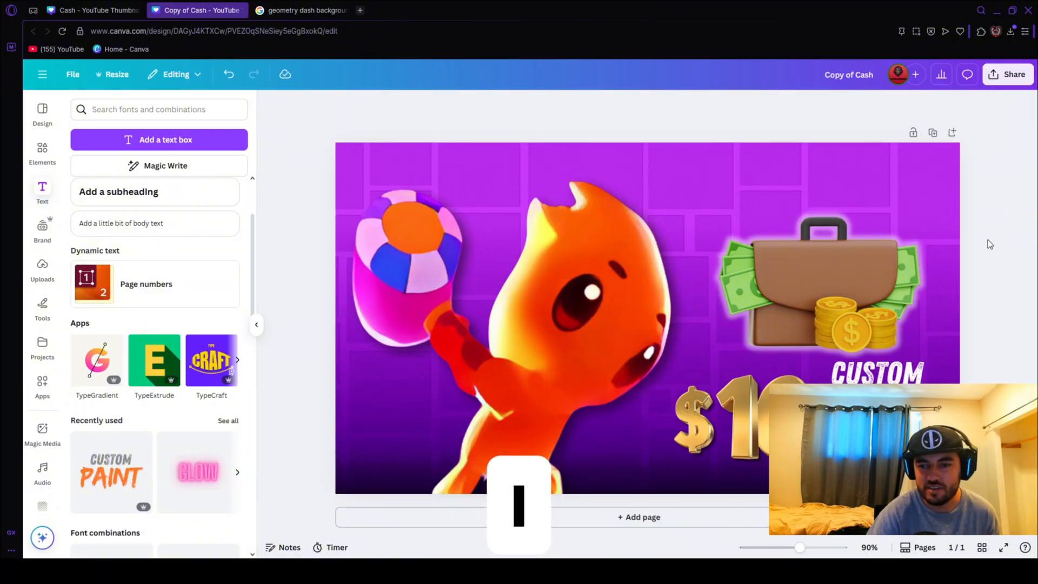
Replace the template's upper word with CASH and edit its lower word, adjusting the size of the text group.
{"action": "left_click", "coordinate": [939, 363]}
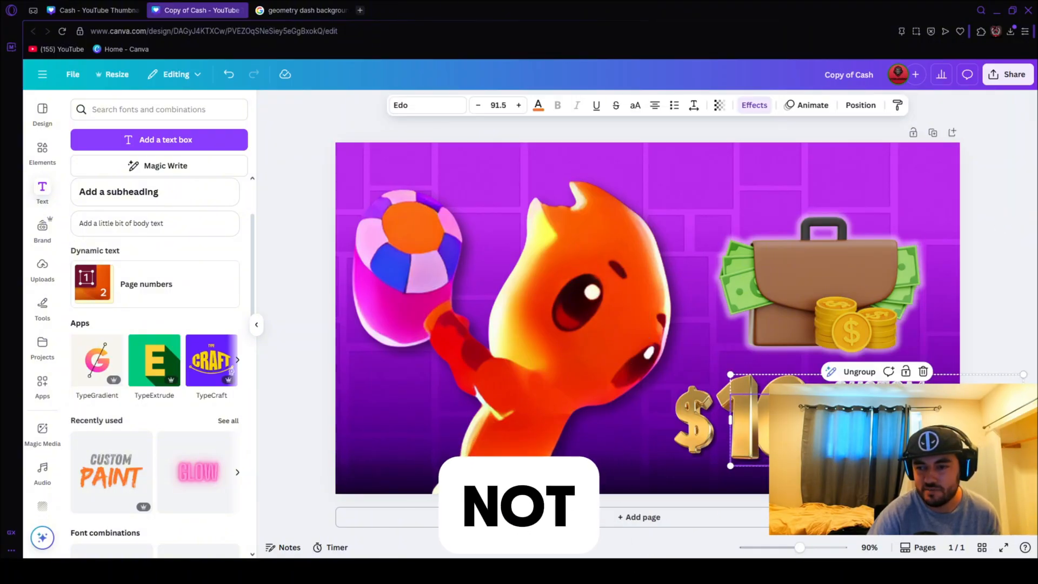
{"action": "left_click_drag", "start_coordinate": [1024, 466], "coordinate": [1002, 459]}
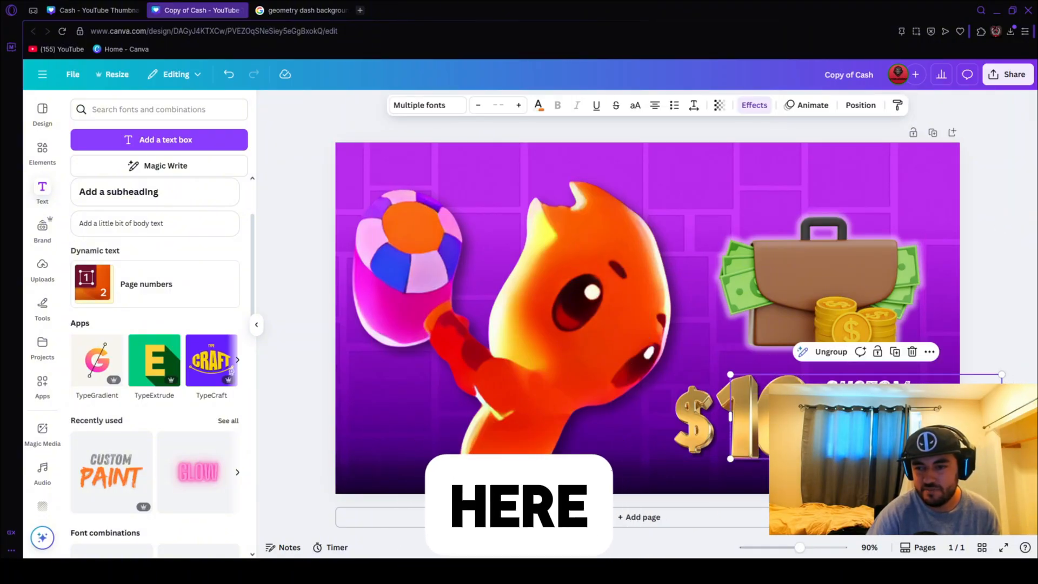
{"action": "left_click", "coordinate": [872, 435]}
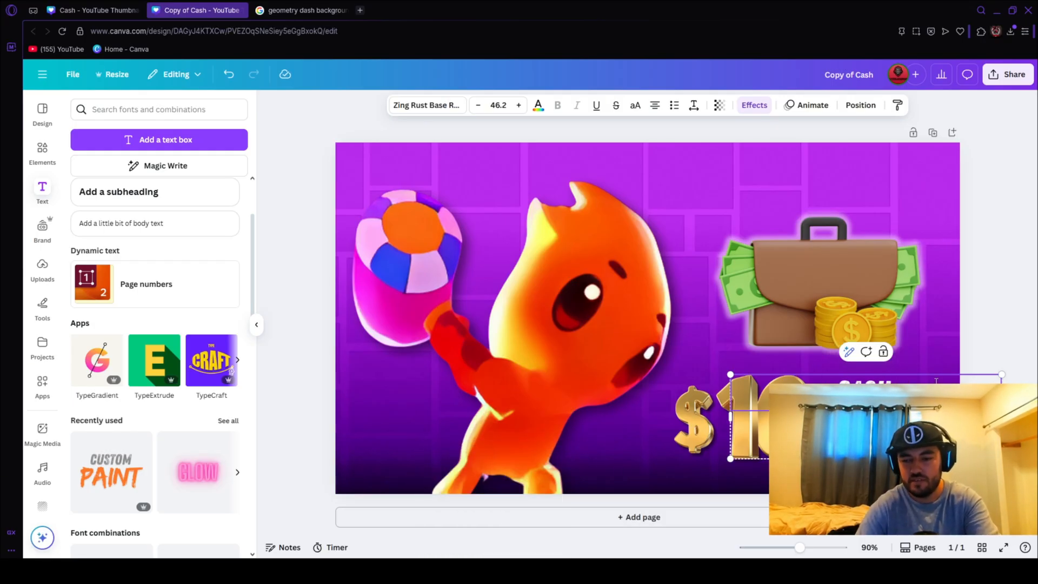
{"action": "left_click", "coordinate": [866, 429]}
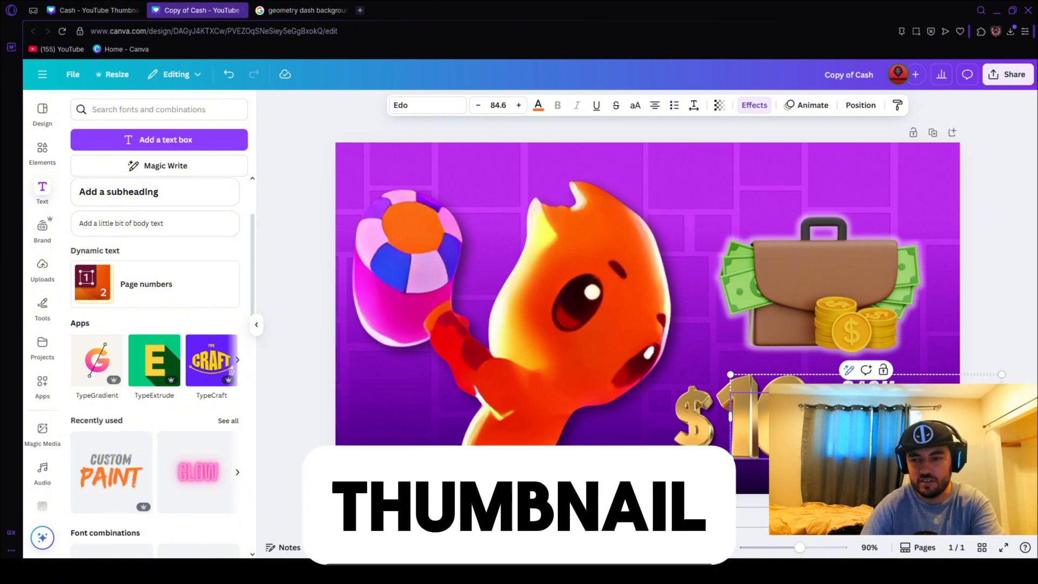
{"action": "left_click_drag", "start_coordinate": [1002, 460], "coordinate": [991, 456]}
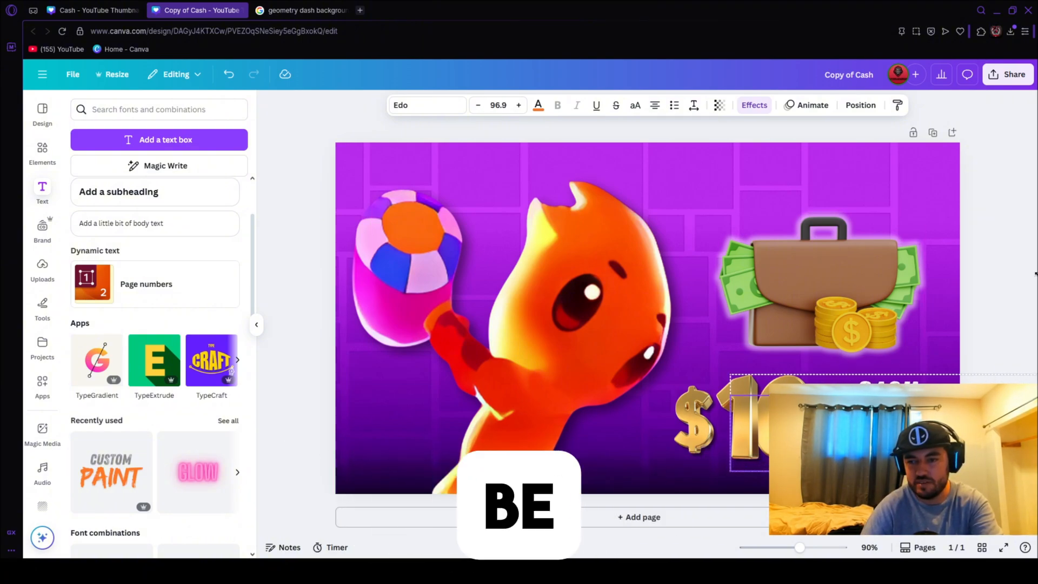
{"action": "left_click", "coordinate": [1010, 287]}
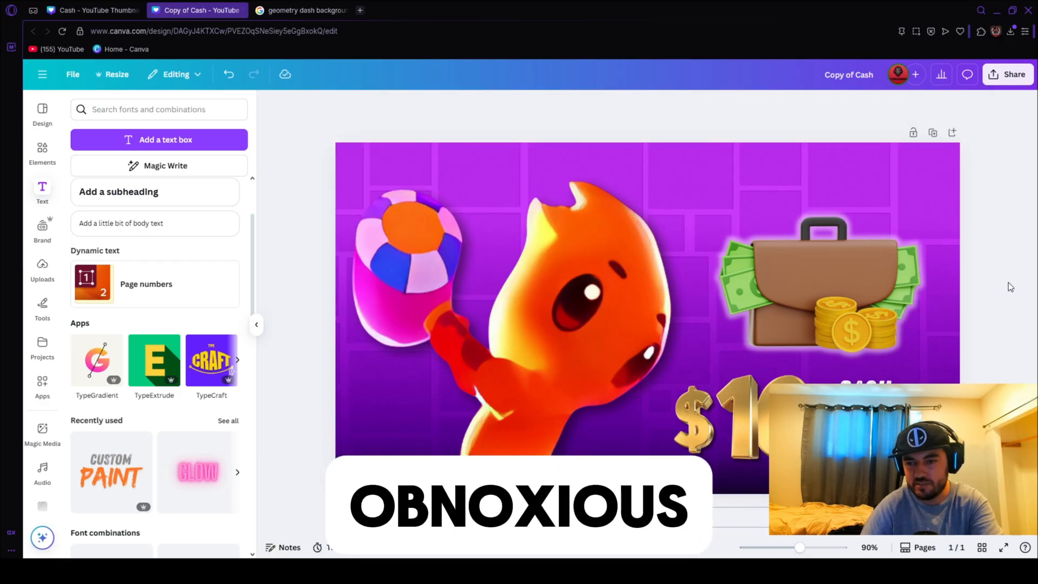
Enlarge the CASH text group and position it below the briefcase, overlapping the area beside the gold $10.
{"action": "left_click_drag", "start_coordinate": [896, 389], "coordinate": [744, 312]}
{"action": "left_click_drag", "start_coordinate": [848, 378], "coordinate": [978, 428]}
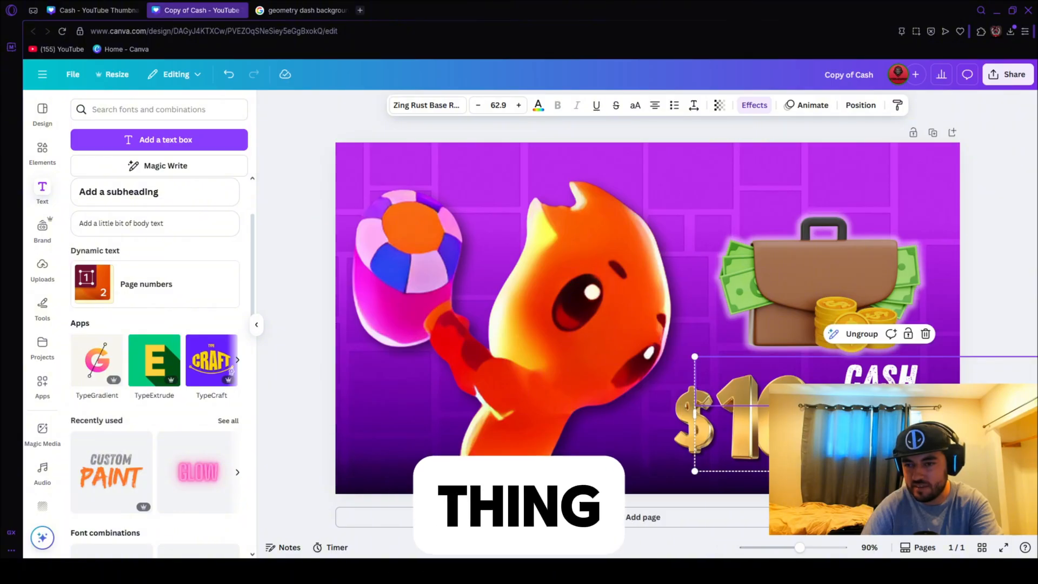
{"action": "left_click", "coordinate": [977, 297]}
{"action": "left_click", "coordinate": [964, 380]}
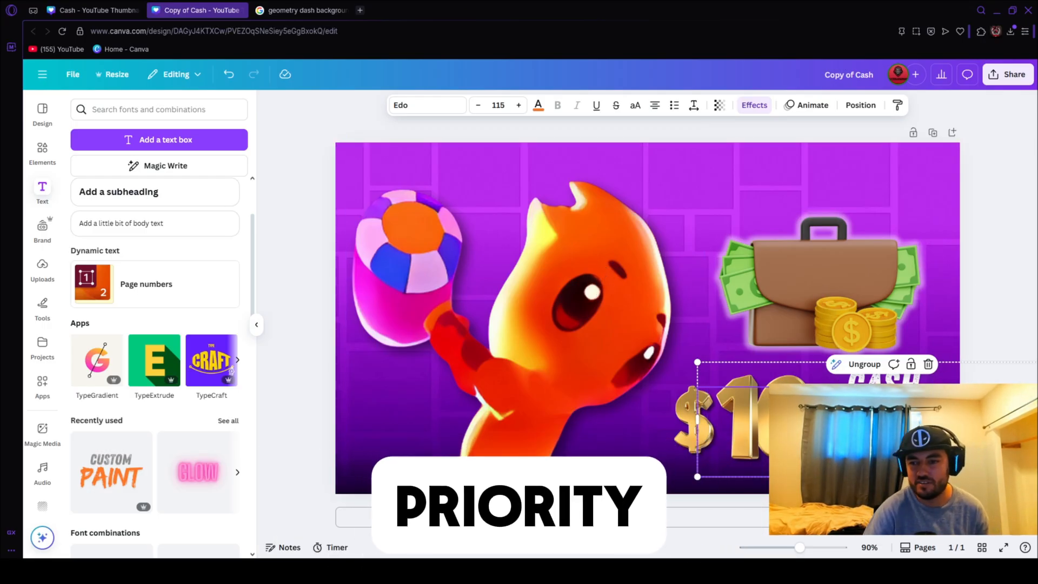
{"action": "left_click", "coordinate": [1010, 297]}
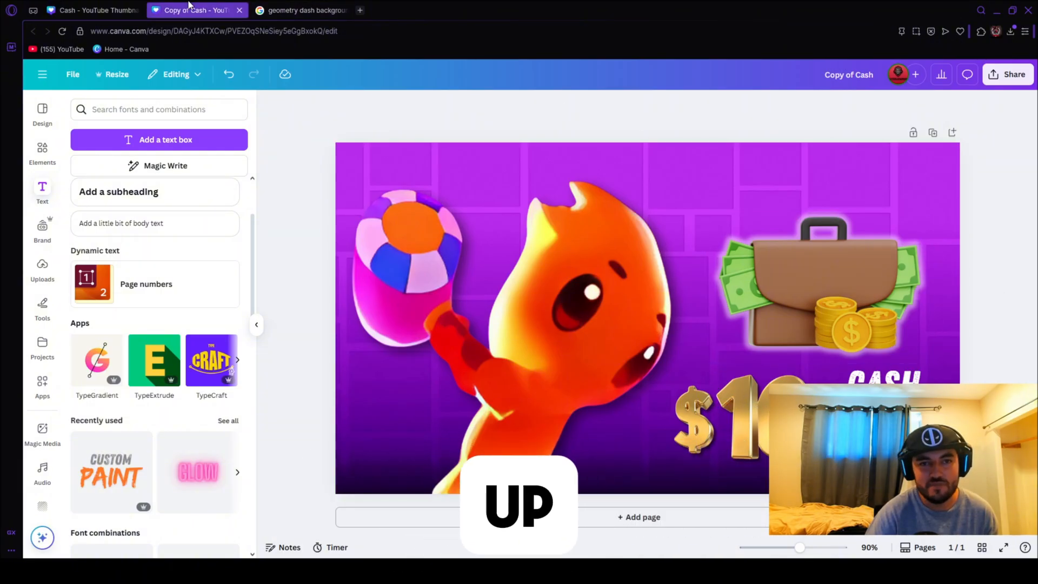
Check the original Cash design for reference and color the word CASH green in the copy.
{"action": "left_click", "coordinate": [114, 10]}
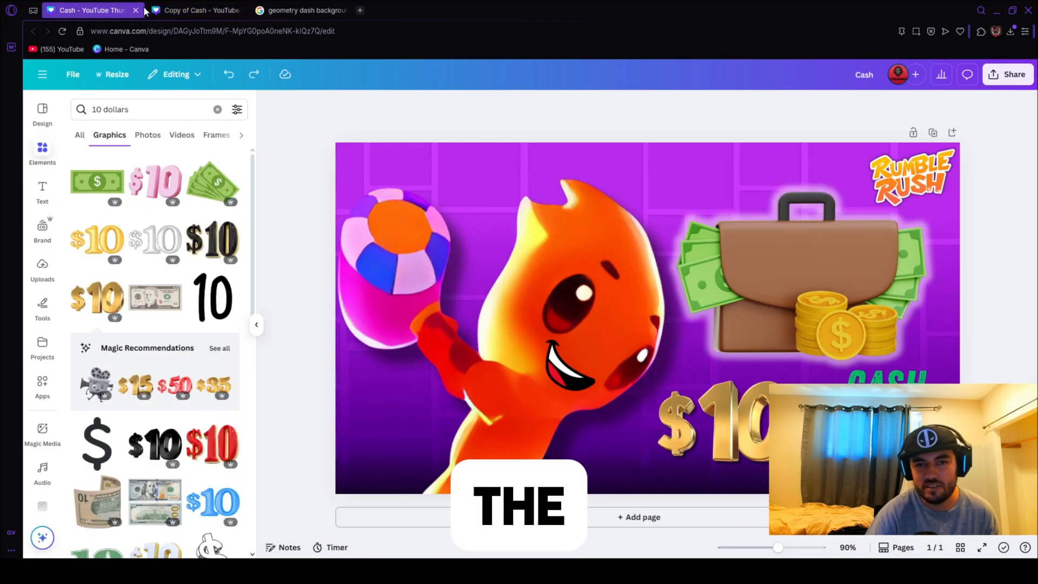
{"action": "left_click", "coordinate": [184, 10]}
{"action": "left_click", "coordinate": [95, 10]}
{"action": "left_click", "coordinate": [167, 7]}
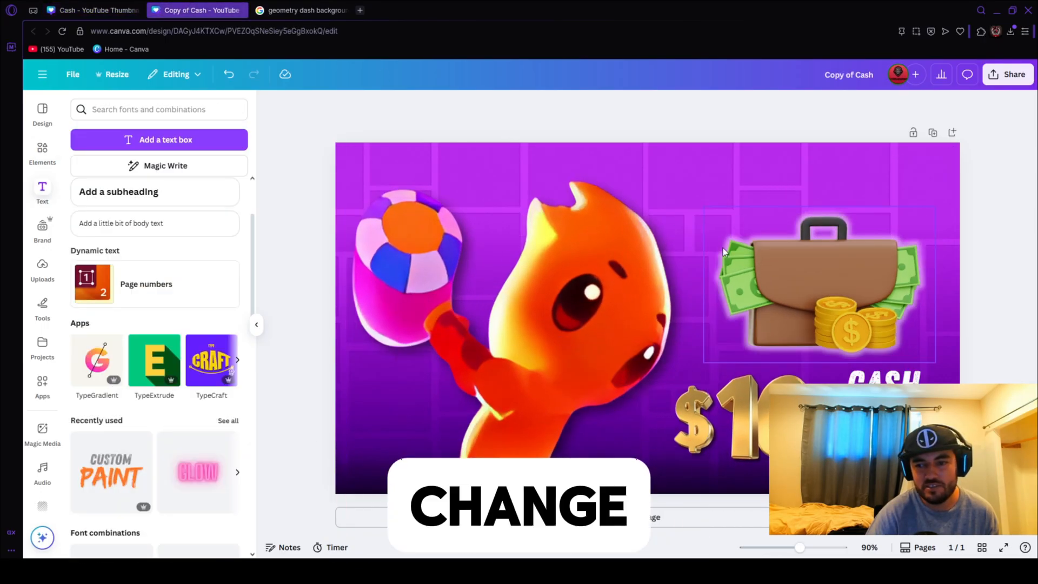
{"action": "left_click", "coordinate": [926, 380]}
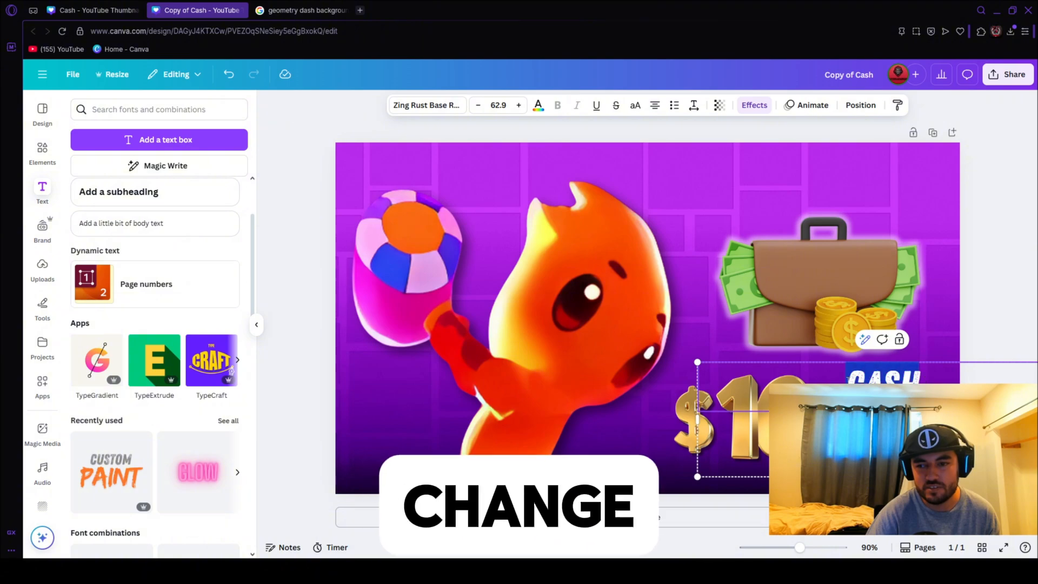
{"action": "left_click", "coordinate": [538, 106]}
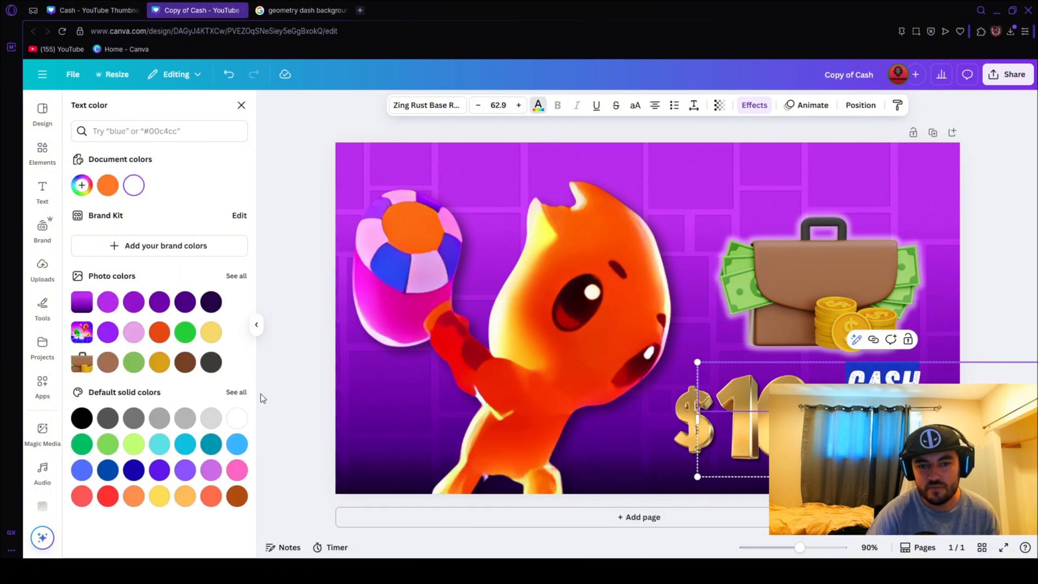
{"action": "left_click", "coordinate": [100, 442]}
{"action": "left_click", "coordinate": [973, 282]}
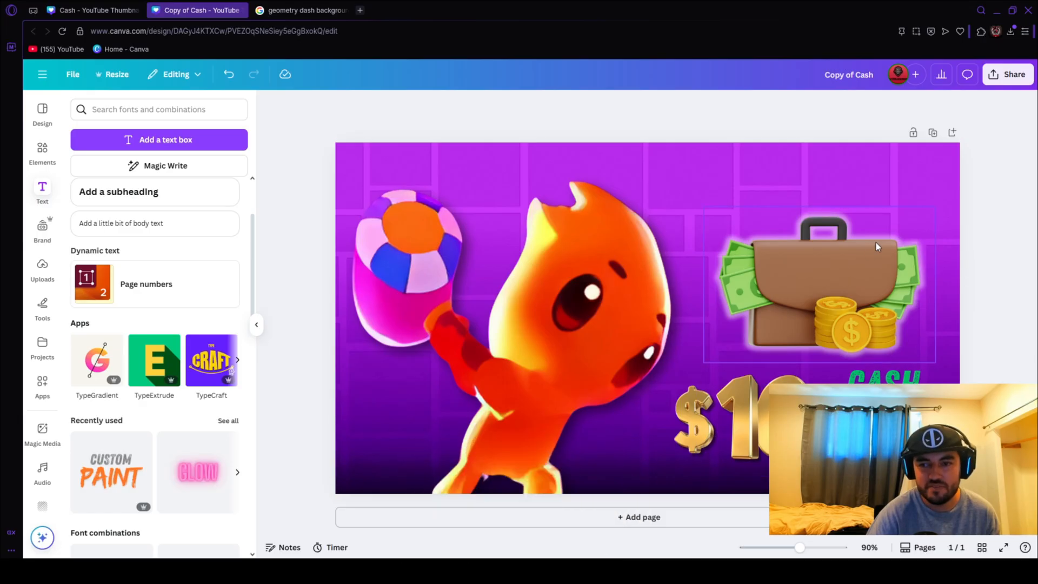
Add the transparent Rumble Rush logo from the uploads, shrink it, and place it in the thumbnail's upper-right corner.
{"action": "left_click", "coordinate": [42, 268]}
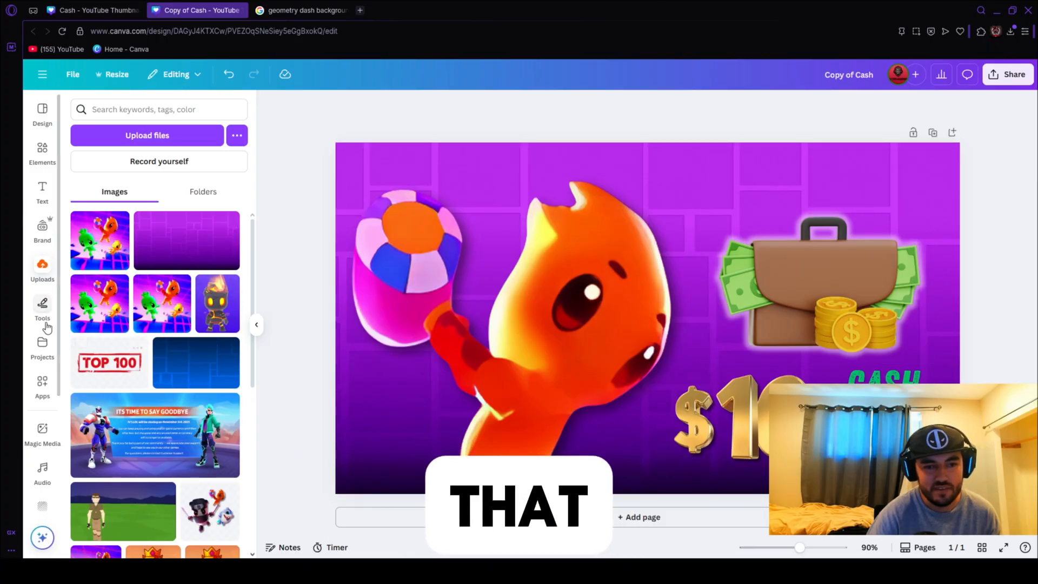
{"action": "scroll", "coordinate": [160, 423], "scroll_direction": "down", "scroll_amount": 6}
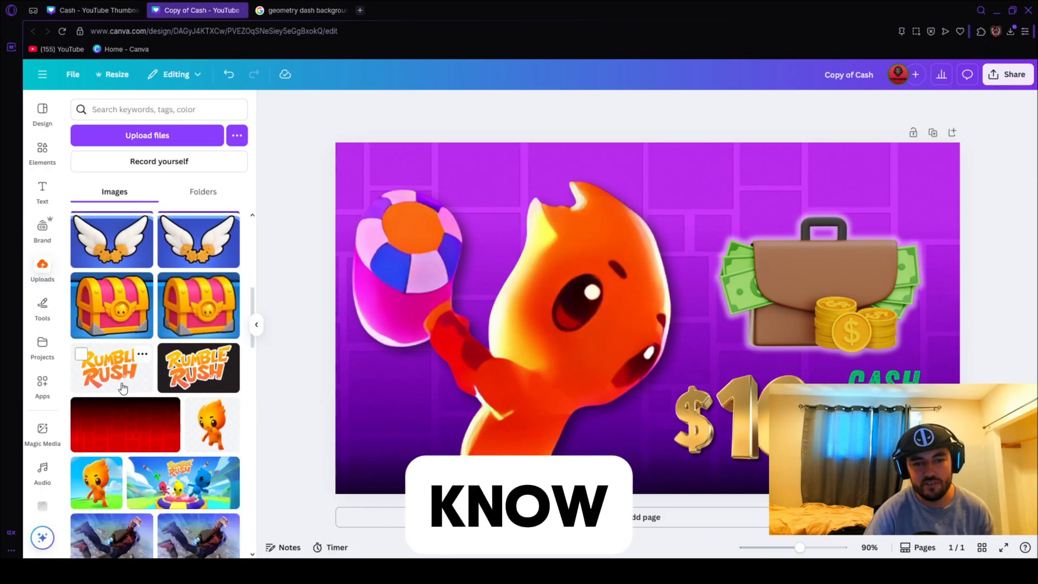
{"action": "left_click", "coordinate": [111, 367]}
{"action": "left_click_drag", "start_coordinate": [844, 436], "coordinate": [803, 210]}
{"action": "left_click_drag", "start_coordinate": [755, 180], "coordinate": [915, 181]}
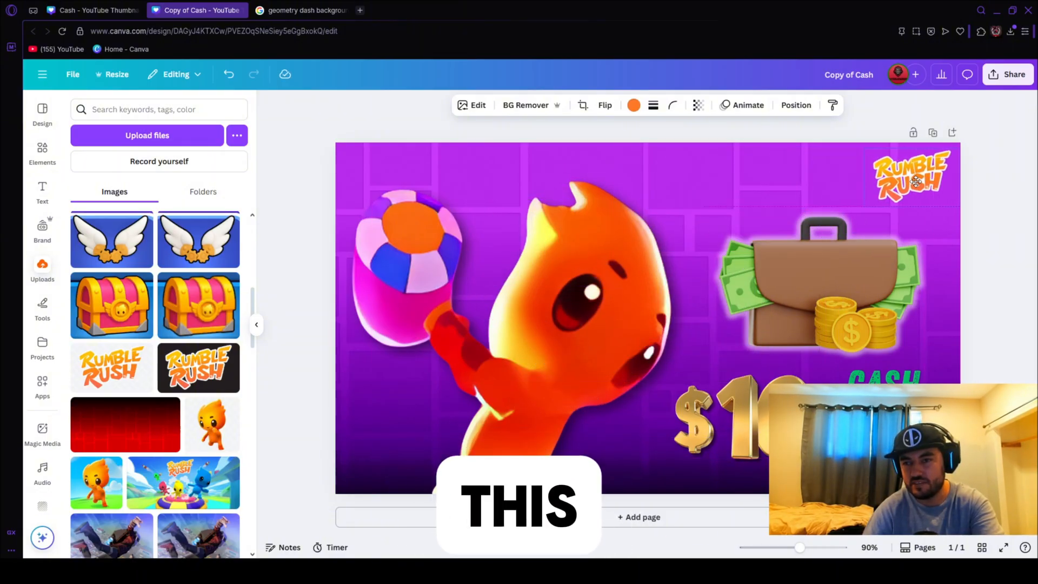
Compare the logo with the original Cash design and apply a Glow shadow with default settings to it.
{"action": "left_click", "coordinate": [114, 6]}
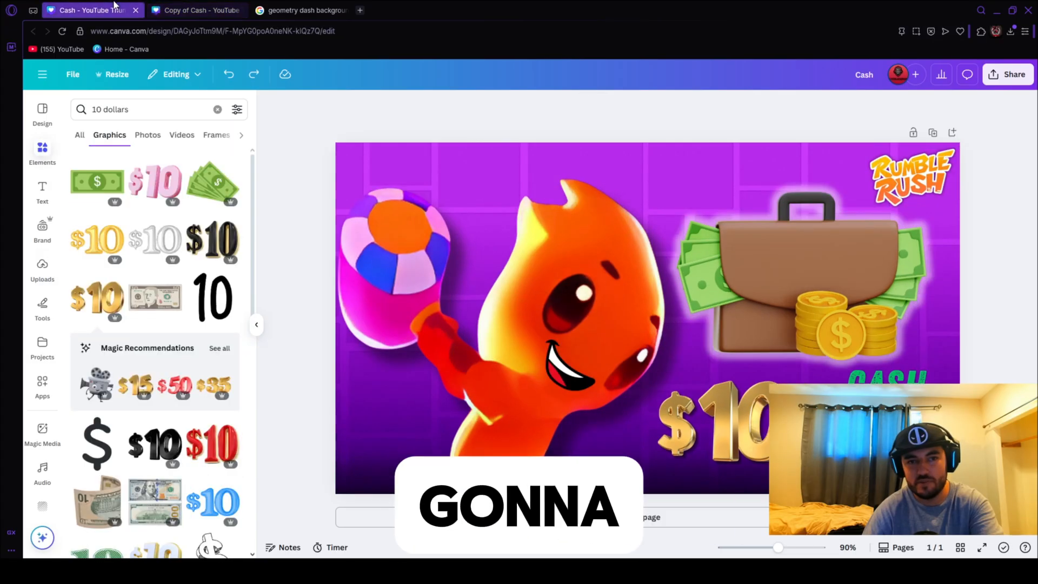
{"action": "left_click", "coordinate": [190, 8]}
{"action": "left_click", "coordinate": [1013, 201]}
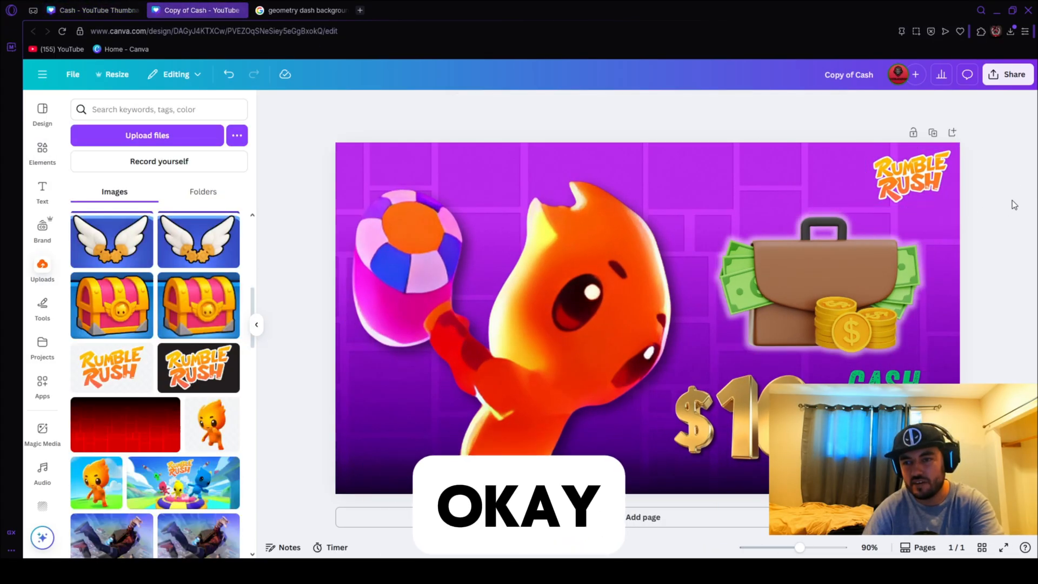
{"action": "left_click", "coordinate": [917, 178]}
{"action": "left_click", "coordinate": [471, 108]}
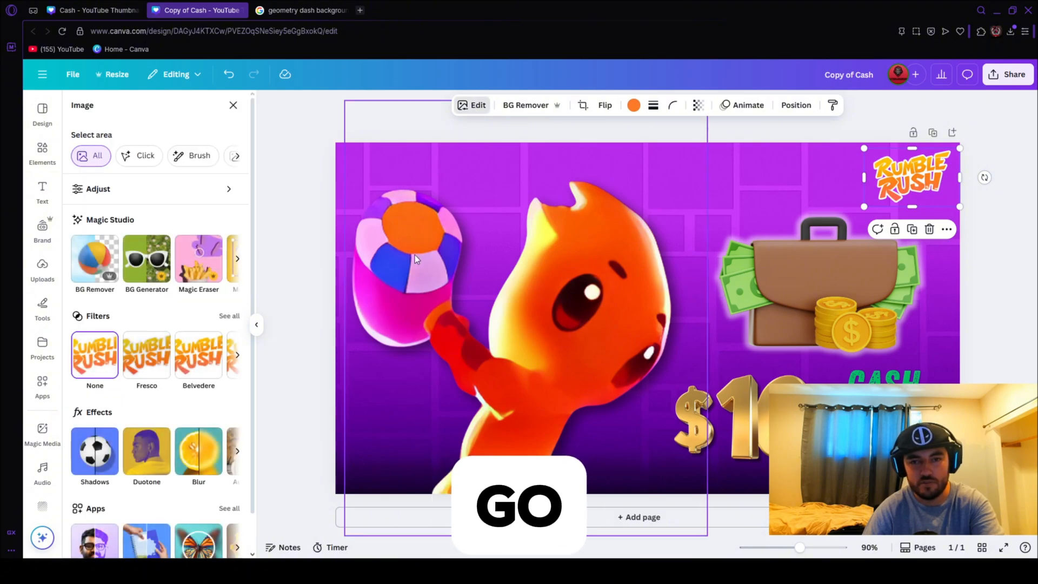
{"action": "left_click", "coordinate": [103, 452]}
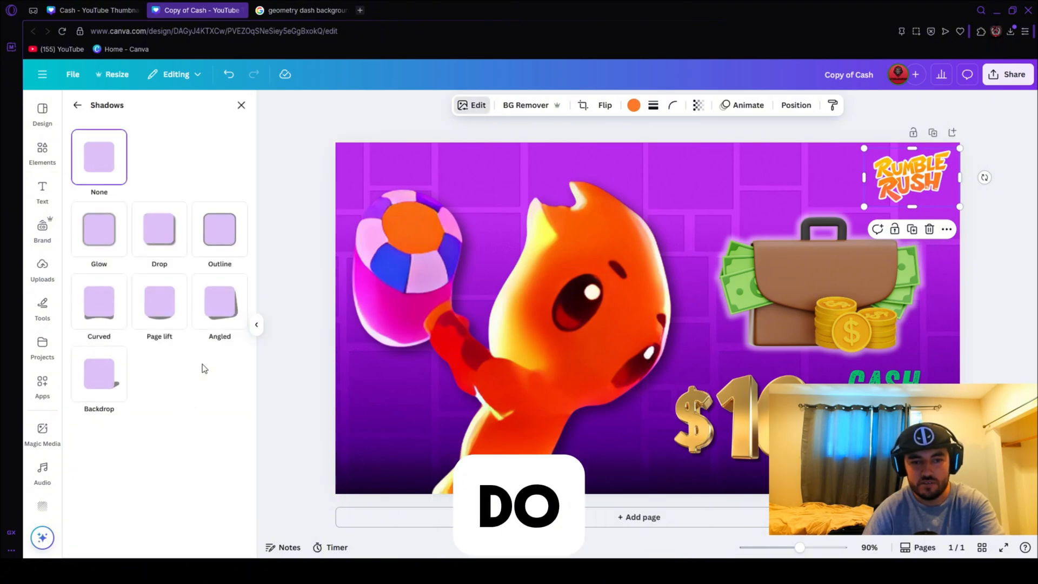
{"action": "left_click", "coordinate": [101, 238]}
Enlarge the Rumble Rush logo, then trim its size slightly so it fits in the corner above the briefcase.
{"action": "mouse_move", "coordinate": [962, 208]}
{"action": "left_mouse_down"}
{"action": "mouse_move", "coordinate": [995, 232]}
{"action": "mouse_move", "coordinate": [973, 226]}
{"action": "left_mouse_up"}
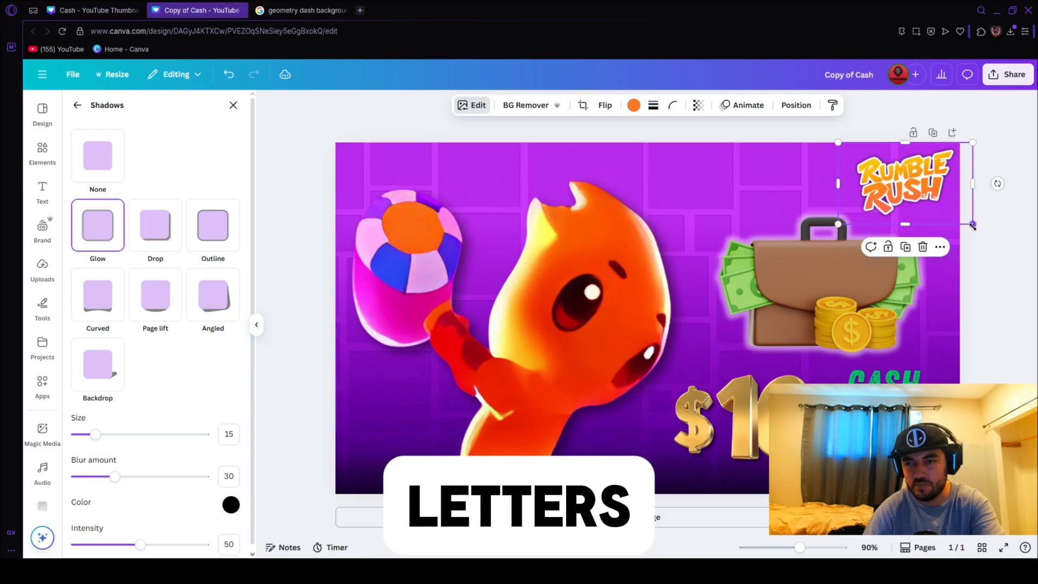
{"action": "left_click", "coordinate": [997, 202]}
{"action": "left_click", "coordinate": [1003, 214]}
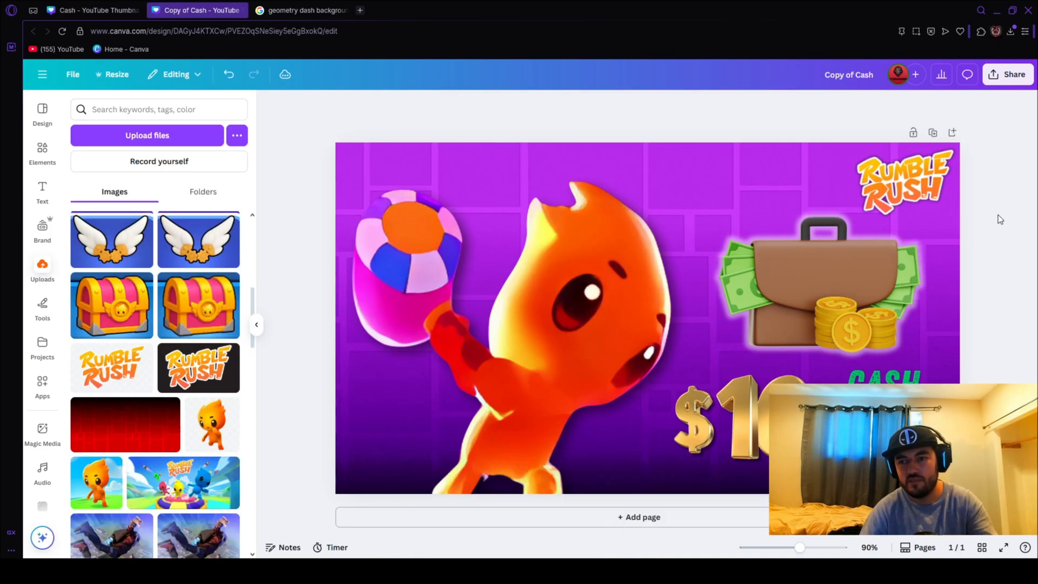
{"action": "left_click", "coordinate": [927, 197]}
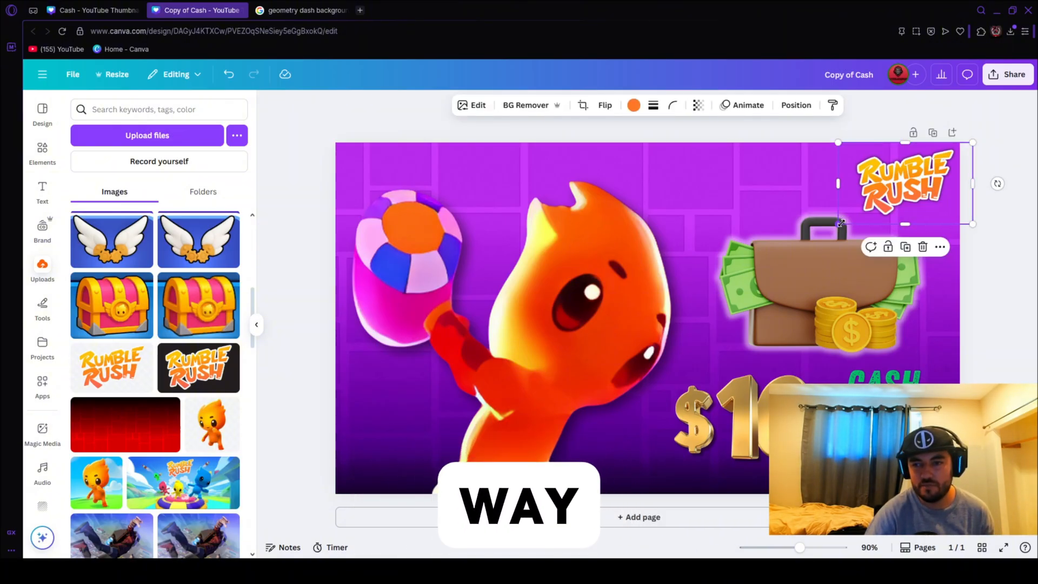
{"action": "left_click_drag", "start_coordinate": [841, 223], "coordinate": [845, 220]}
{"action": "left_click", "coordinate": [1031, 151]}
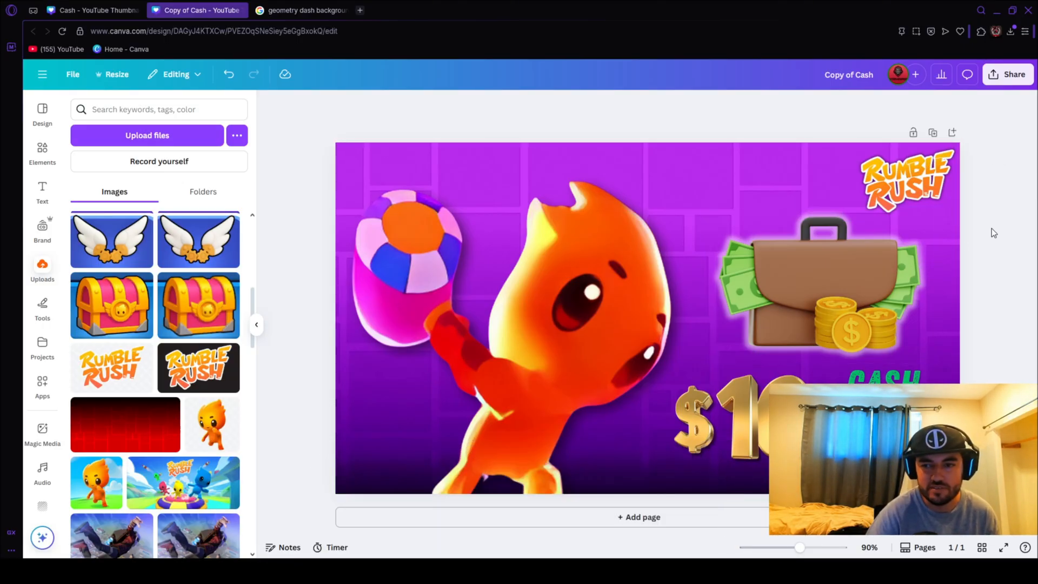
Review the purple background image search and the original Cash design, and return to the copied design.
{"action": "left_click", "coordinate": [324, 10]}
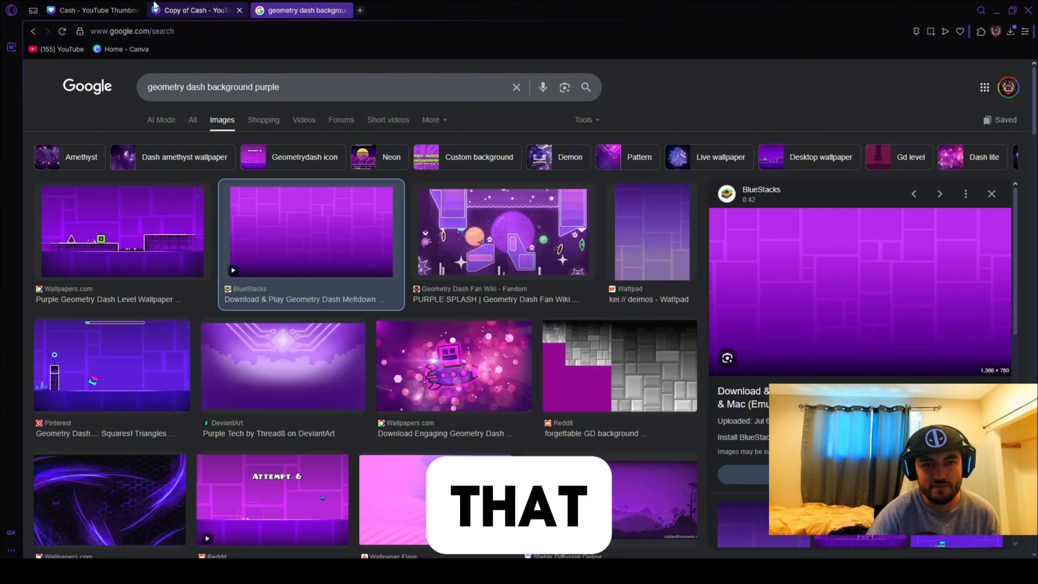
{"action": "left_click", "coordinate": [124, 10]}
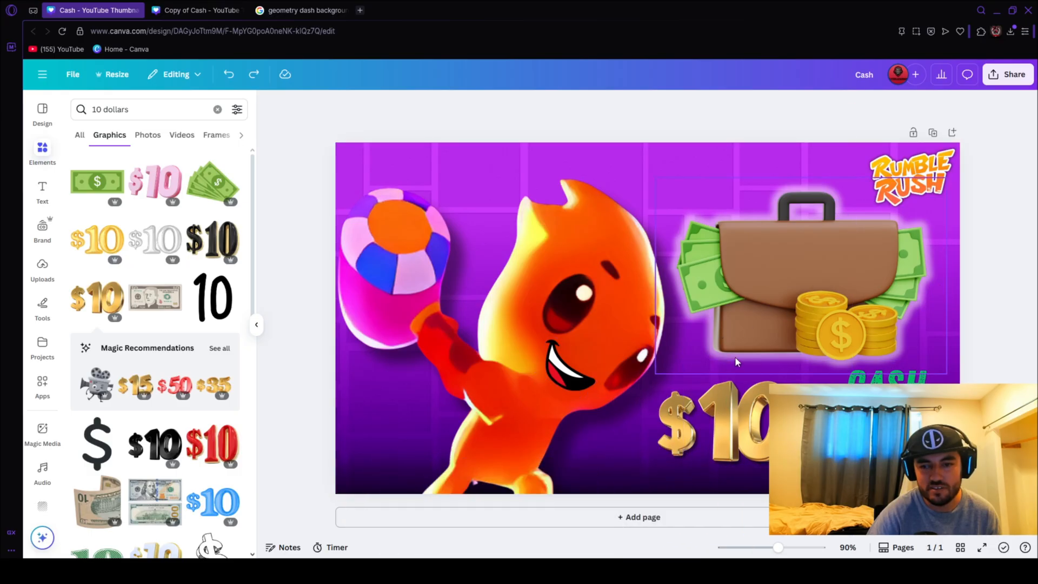
{"action": "left_click", "coordinate": [295, 8]}
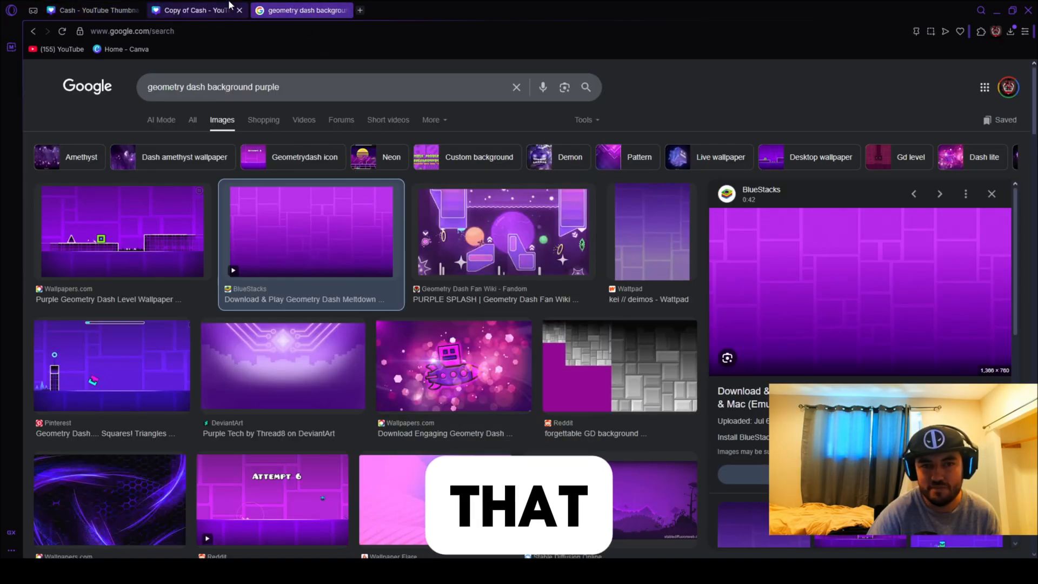
{"action": "left_click", "coordinate": [206, 10]}
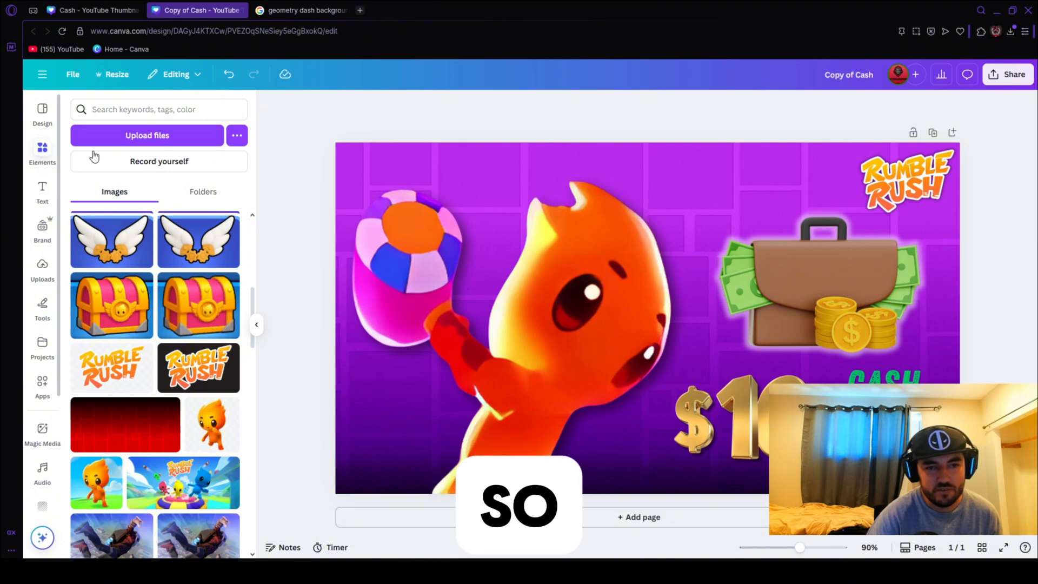
Search the design elements for "mouth" and browse all the matching graphics for a cartoon smile.
{"action": "left_click", "coordinate": [43, 151]}
{"action": "left_click", "coordinate": [141, 109]}
{"action": "type", "text": "mouth"}
{"action": "key", "text": "Return"}
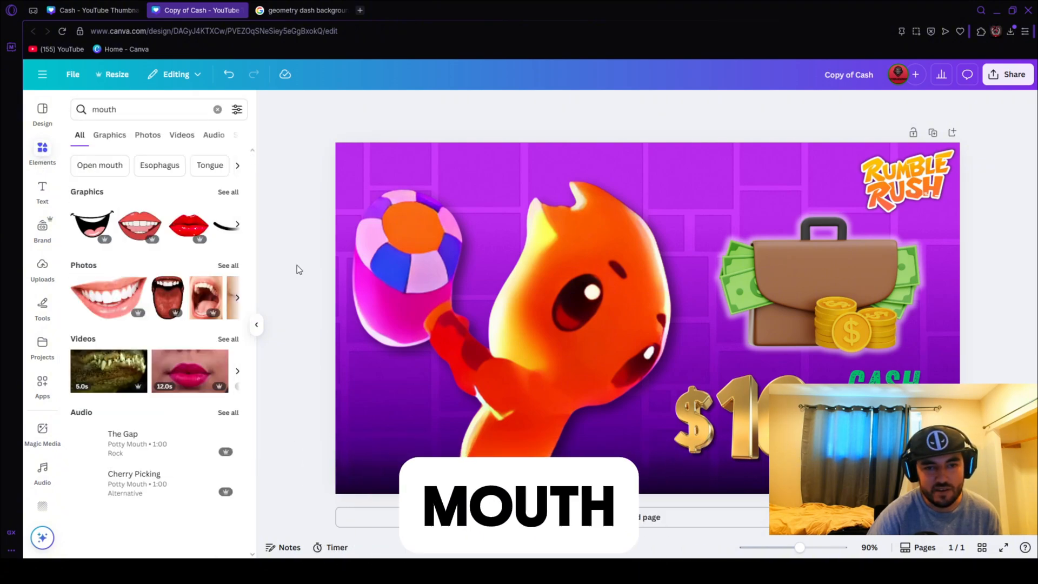
{"action": "left_click", "coordinate": [230, 198]}
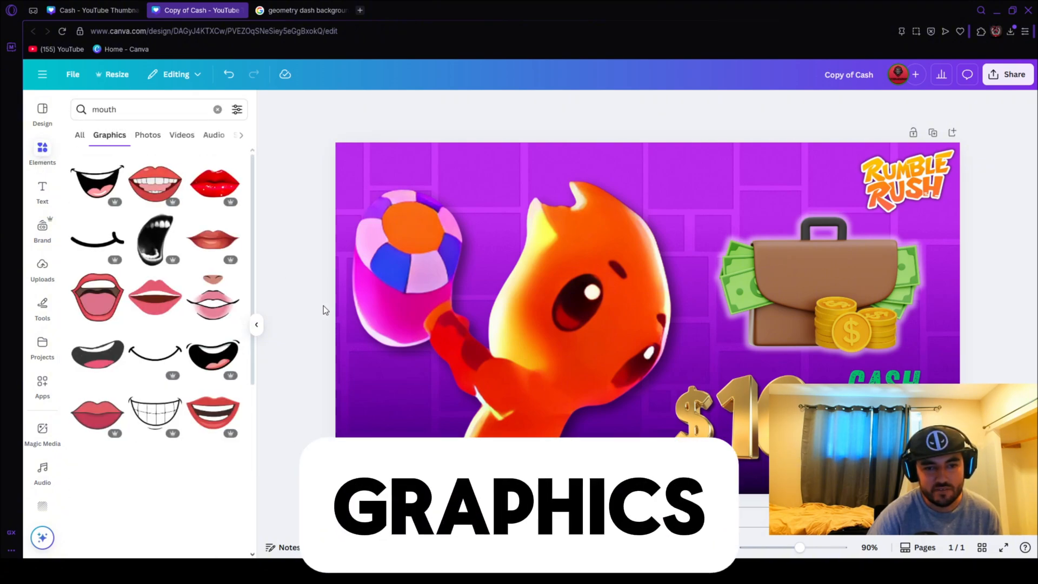
{"action": "scroll", "coordinate": [200, 355], "scroll_direction": "down", "scroll_amount": 3}
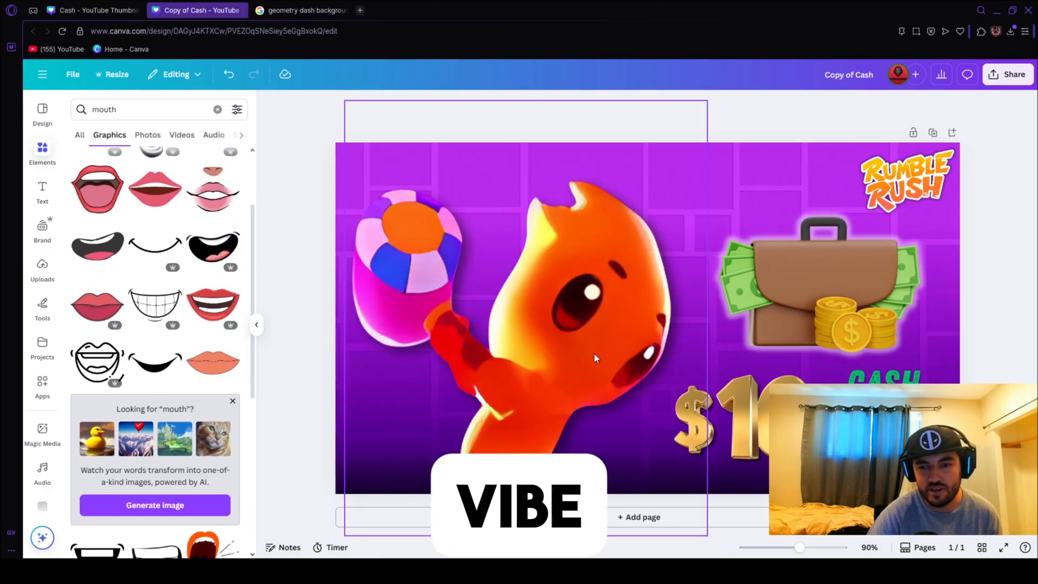
{"action": "scroll", "coordinate": [187, 361], "scroll_direction": "down", "scroll_amount": 2}
{"action": "scroll", "coordinate": [187, 360], "scroll_direction": "down", "scroll_amount": 5}
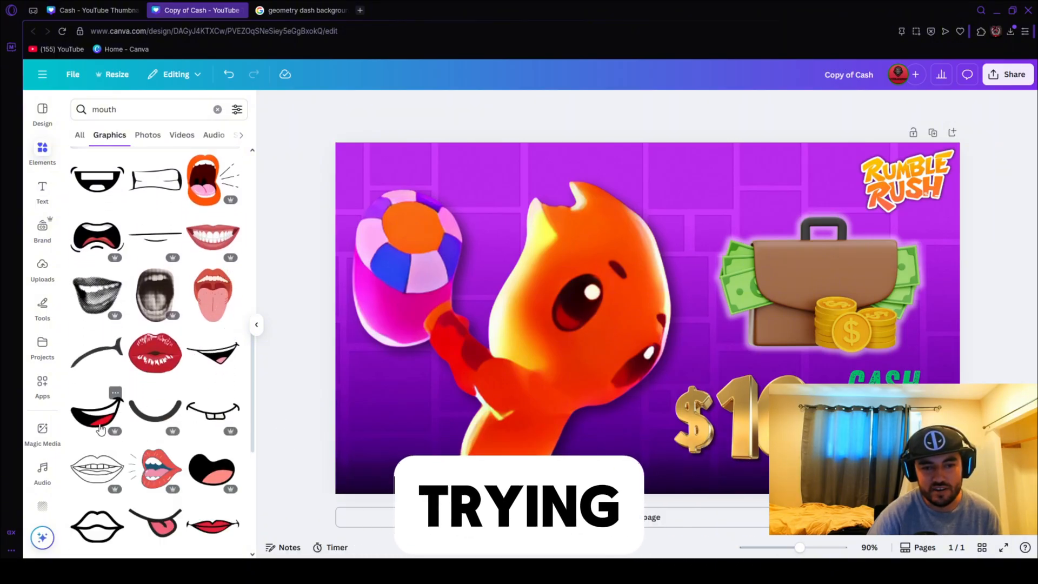
Check the mouth in the original Cash design, then add the matching black-outlined open smile to the copy and flip it horizontally.
{"action": "left_click", "coordinate": [99, 8]}
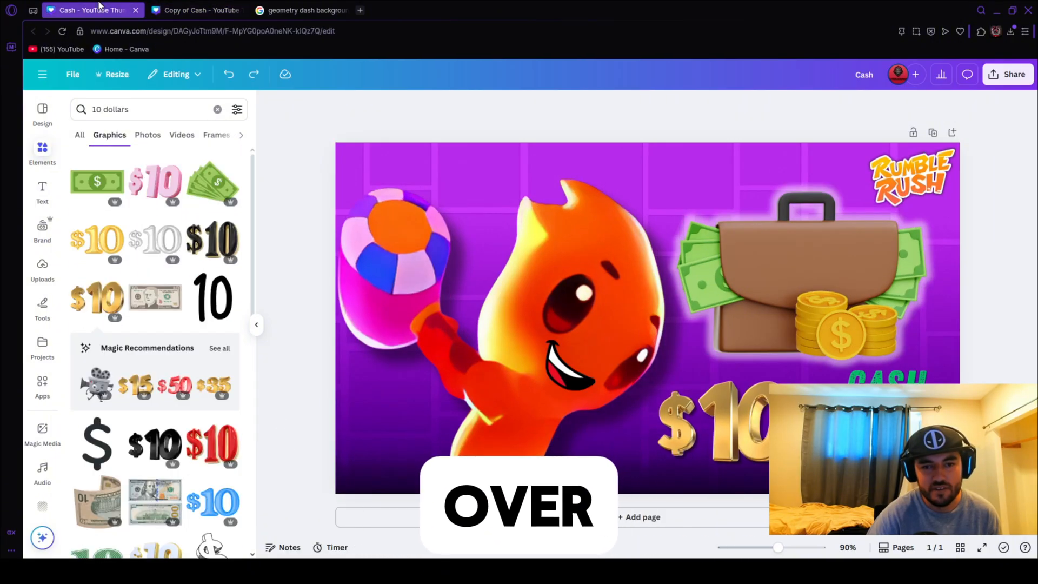
{"action": "left_click", "coordinate": [200, 9]}
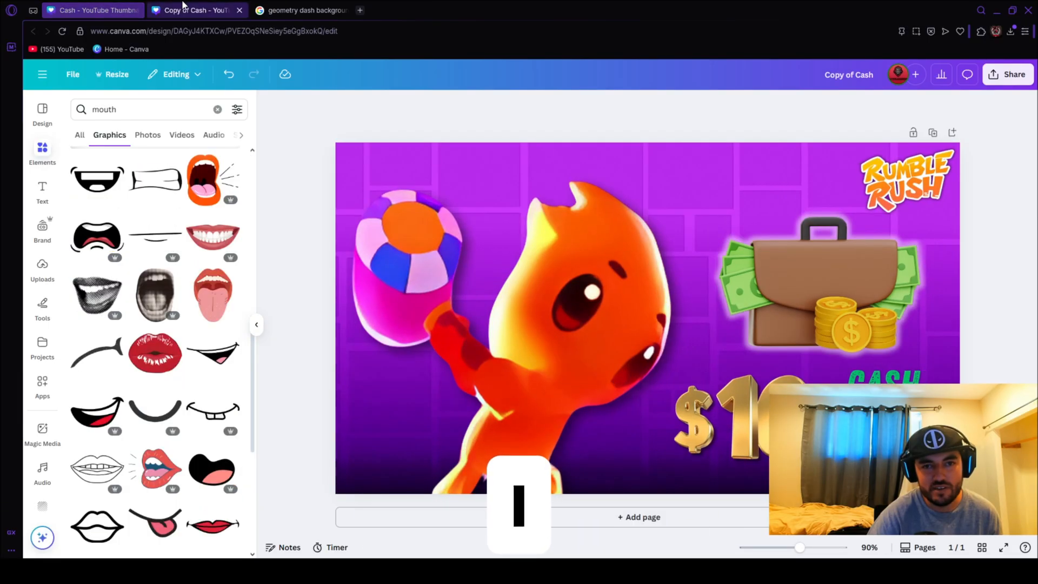
{"action": "left_click", "coordinate": [93, 423]}
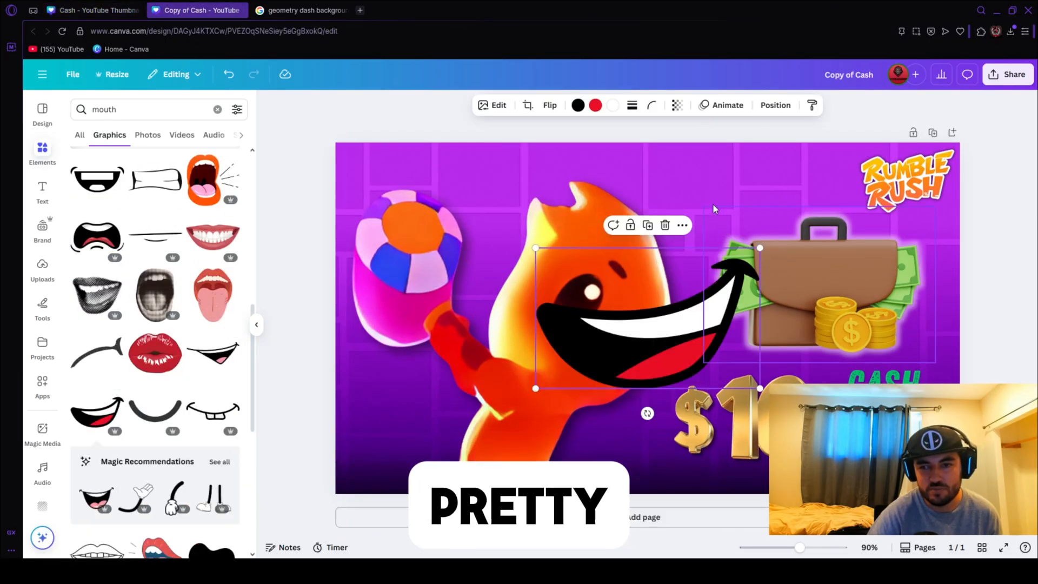
{"action": "left_click", "coordinate": [550, 106]}
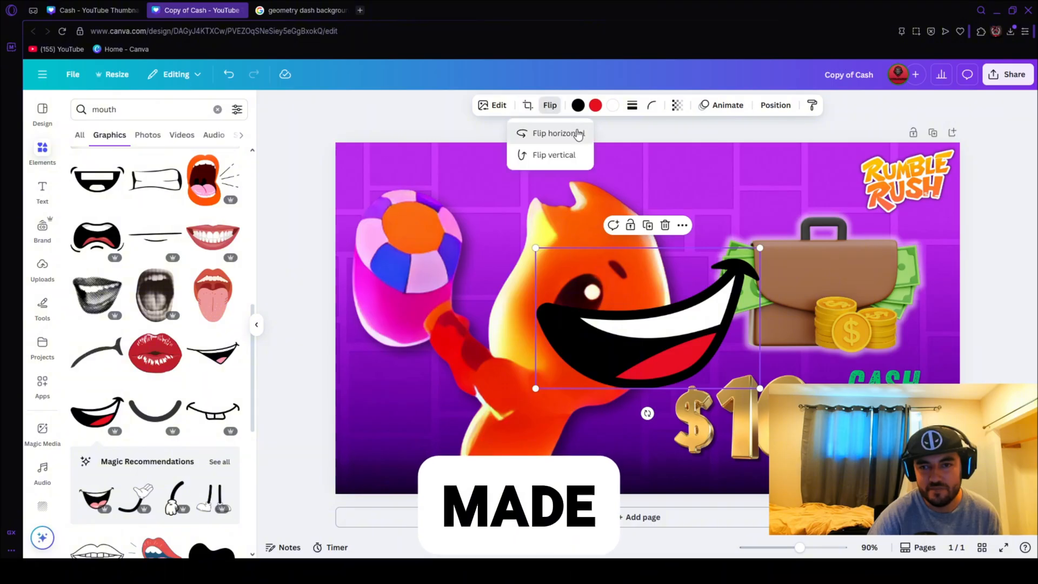
{"action": "left_click", "coordinate": [557, 134]}
Shrink the smile, rotate it about 27° clockwise, and place it on the character's face below the large eye.
{"action": "left_click_drag", "start_coordinate": [760, 388], "coordinate": [583, 373]}
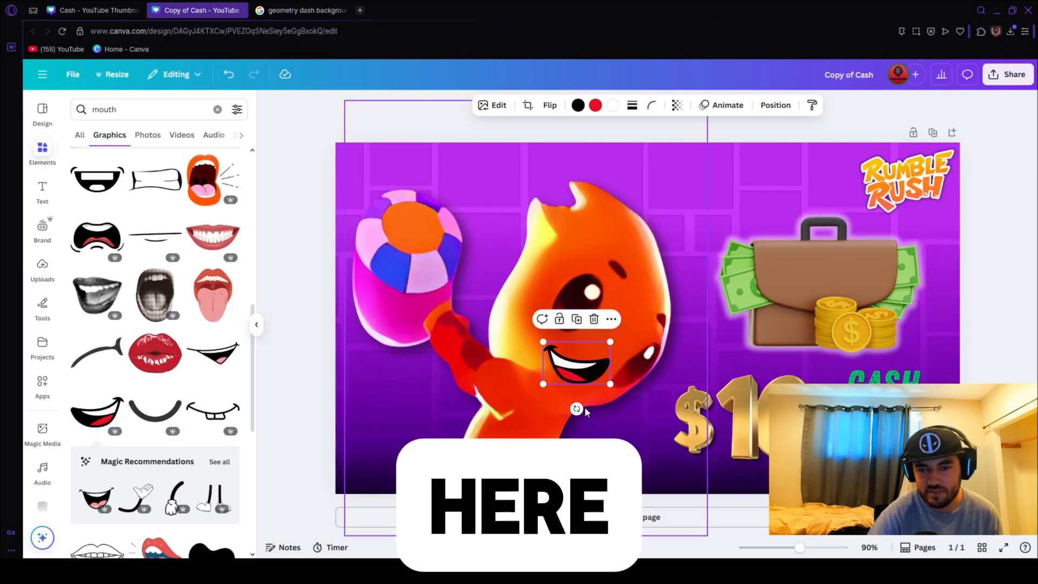
{"action": "left_click_drag", "start_coordinate": [577, 409], "coordinate": [557, 405]}
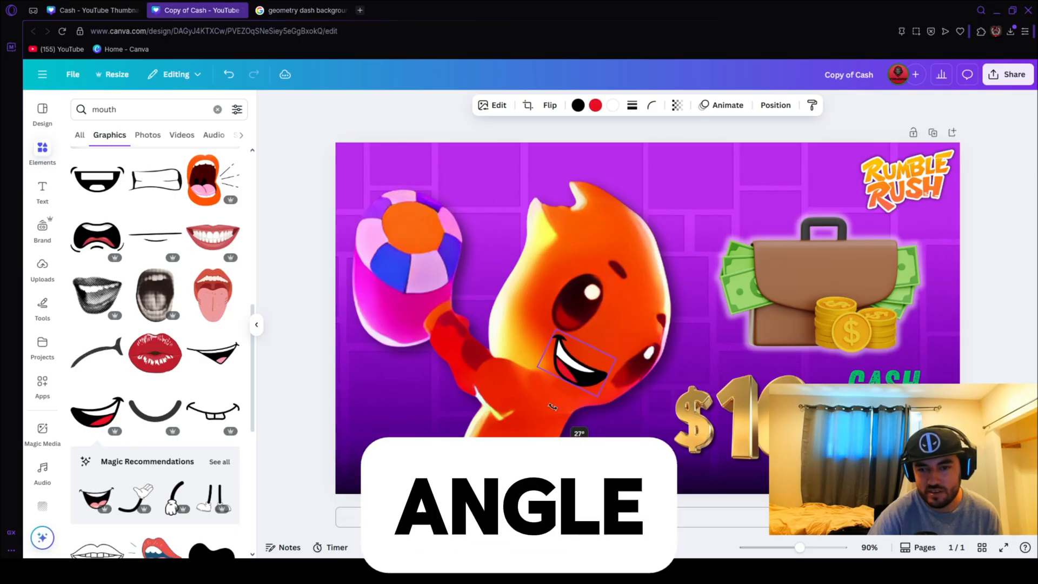
{"action": "left_click", "coordinate": [656, 368]}
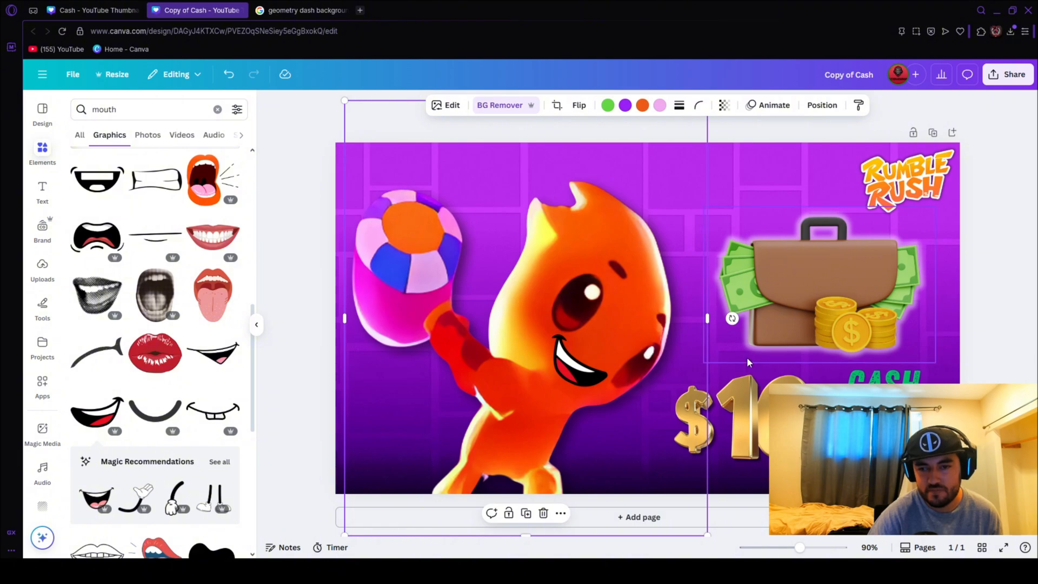
{"action": "left_click", "coordinate": [584, 370]}
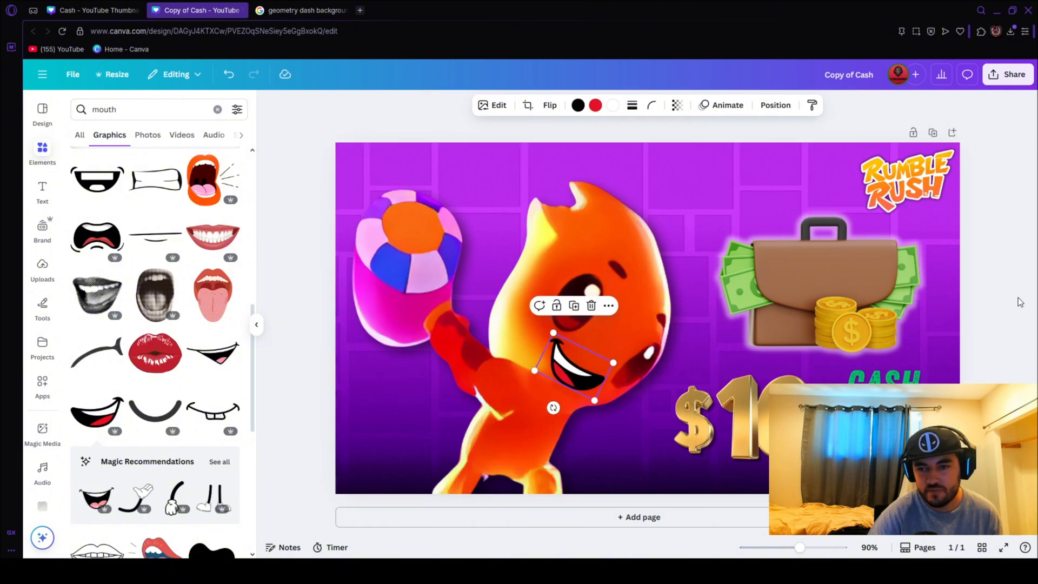
{"action": "key", "text": "Escape"}
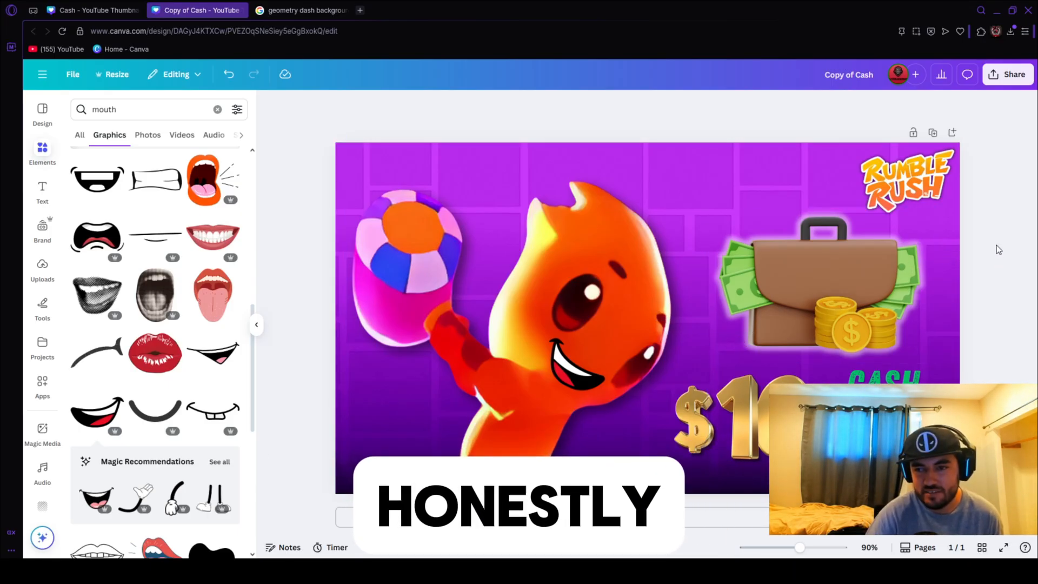
Shift the glowing briefcase slightly left, closer to the character, and deselect it.
{"action": "left_click_drag", "start_coordinate": [864, 288], "coordinate": [851, 290]}
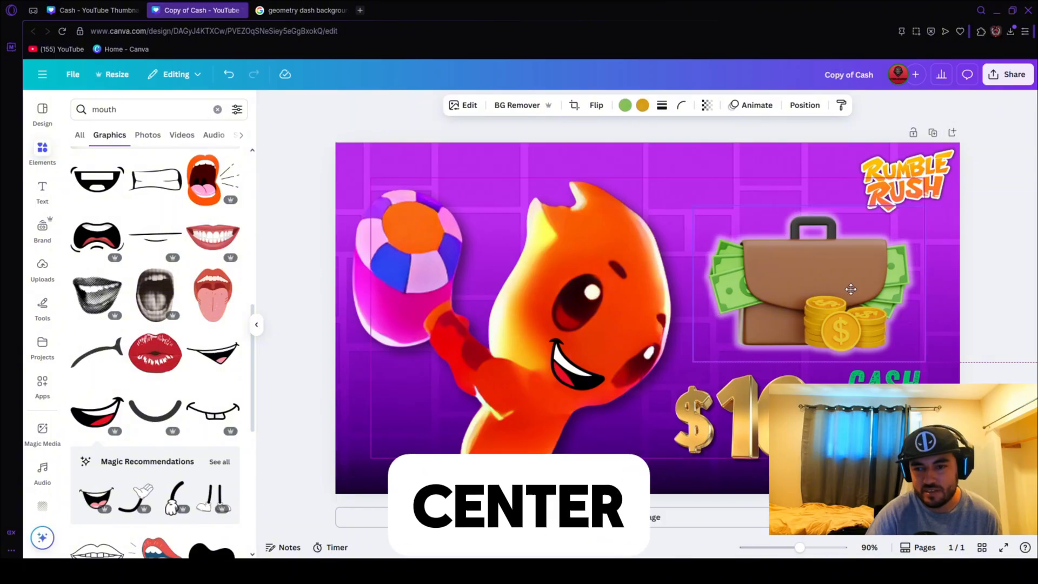
{"action": "left_click", "coordinate": [1005, 268]}
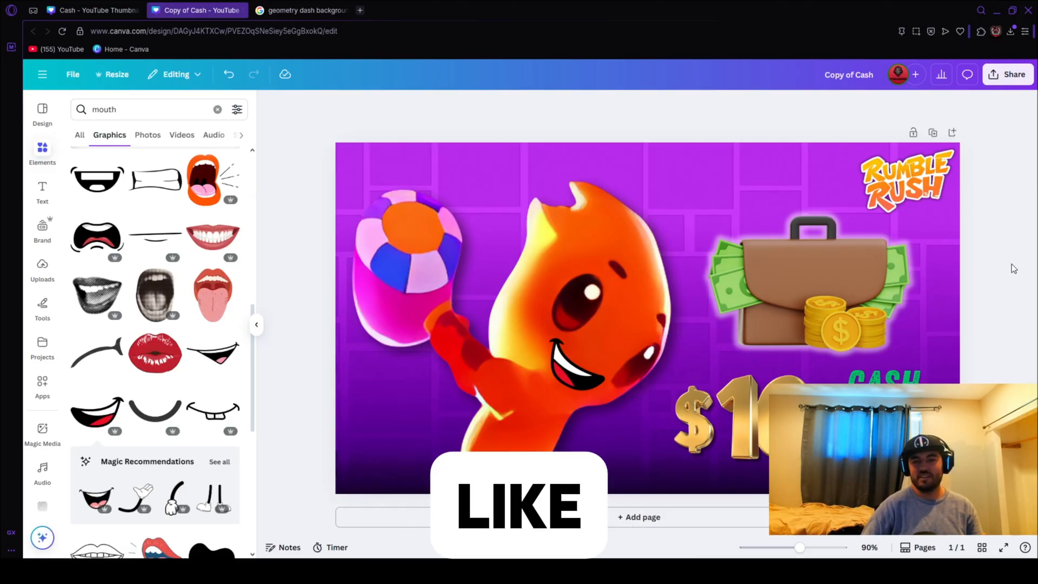
Search Google Images for "rumble rush io", then switch back to Canva and compare the copied thumbnail with the original Cash design.
{"action": "left_click", "coordinate": [300, 11]}
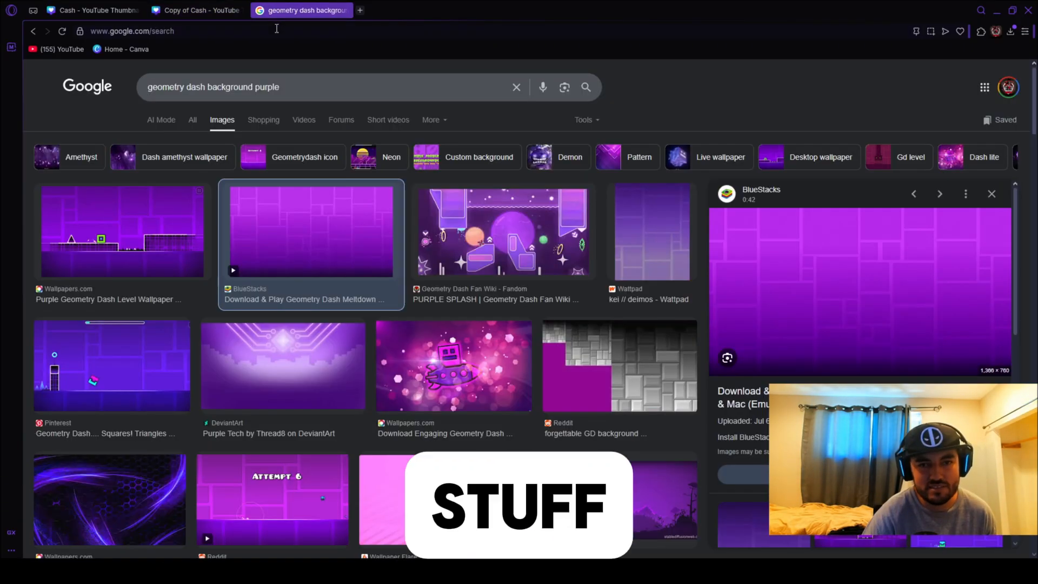
{"action": "left_click", "coordinate": [240, 32]}
{"action": "type", "text": "ru"}
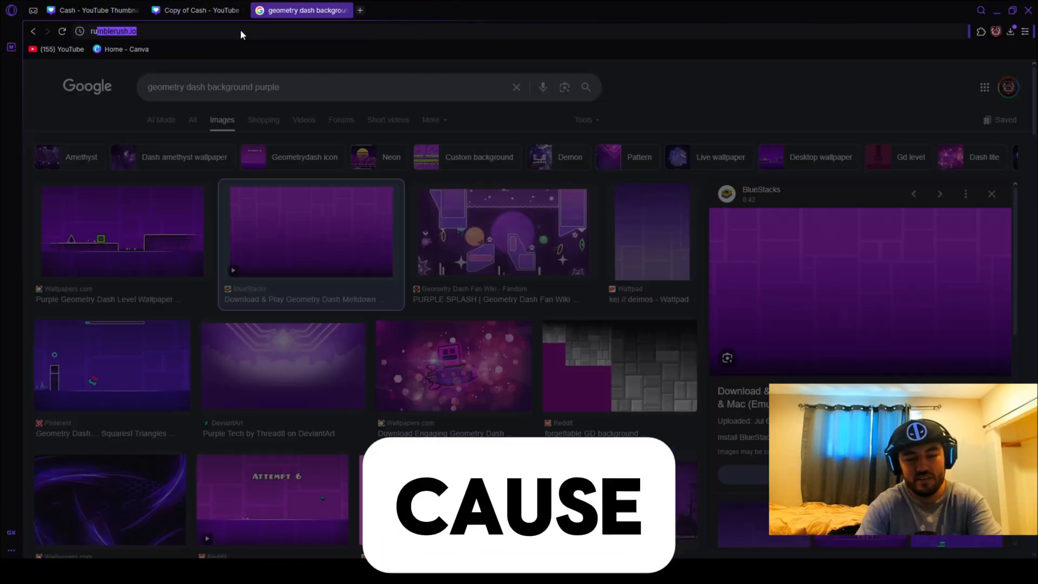
{"action": "type", "text": "mble rush io"}
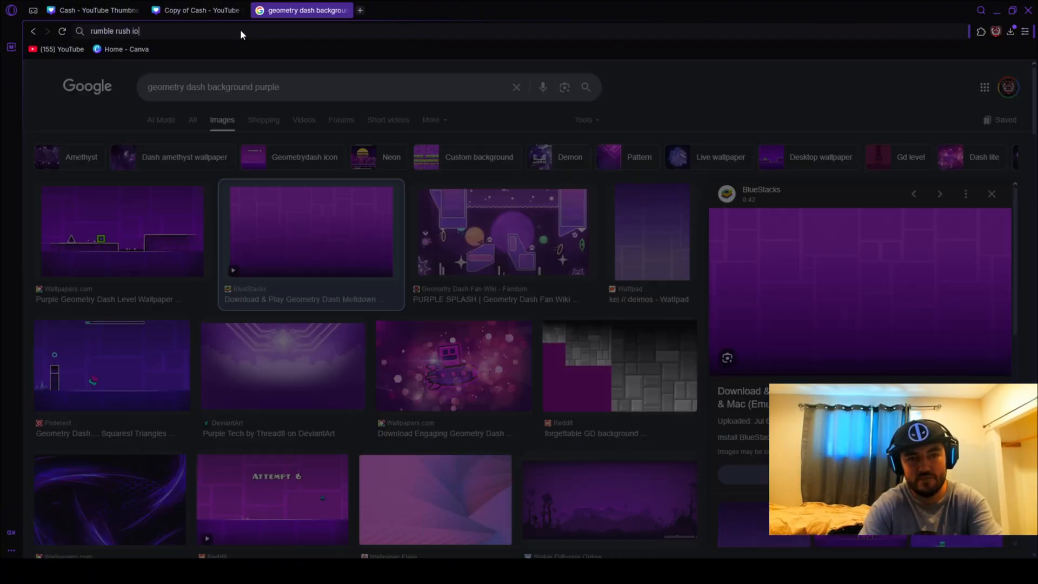
{"action": "key", "text": "Return"}
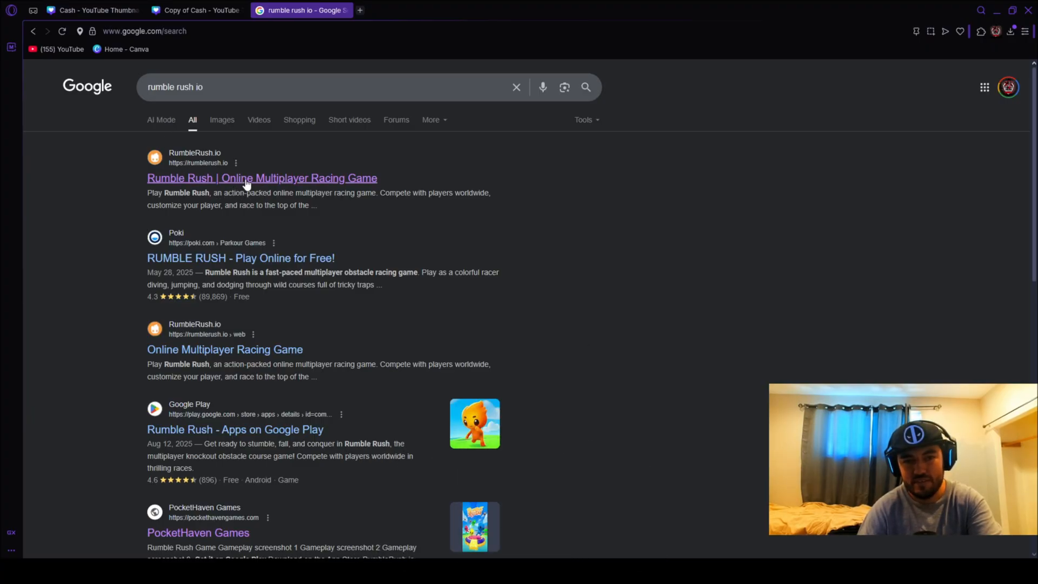
{"action": "left_click", "coordinate": [219, 119]}
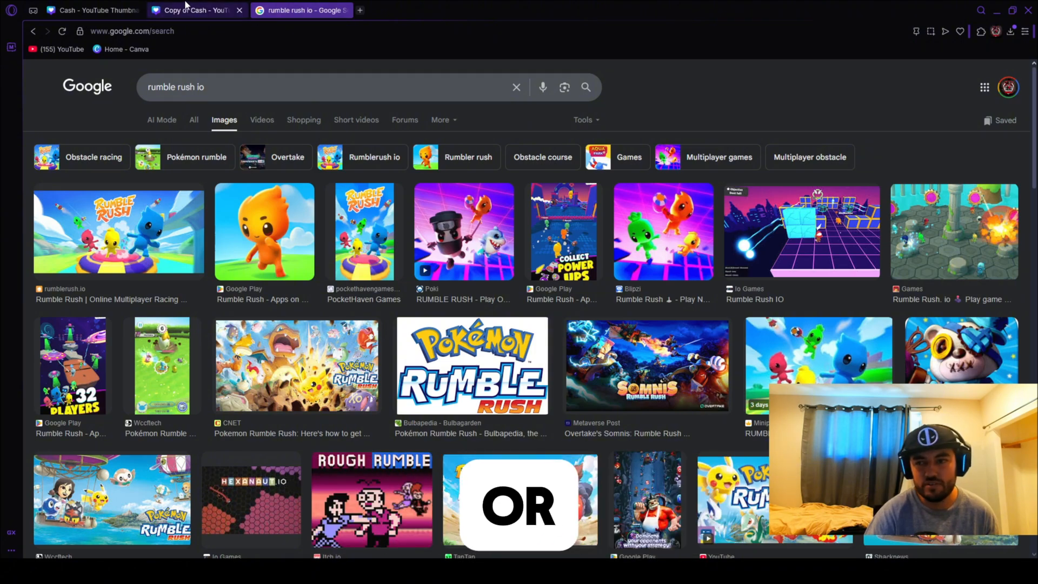
{"action": "left_click", "coordinate": [186, 8]}
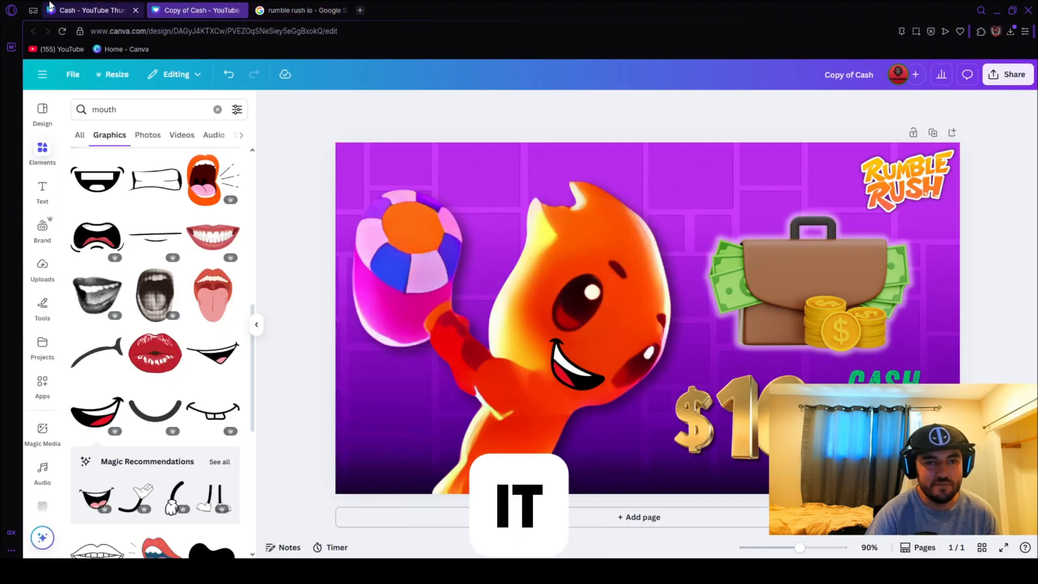
{"action": "left_click", "coordinate": [111, 8]}
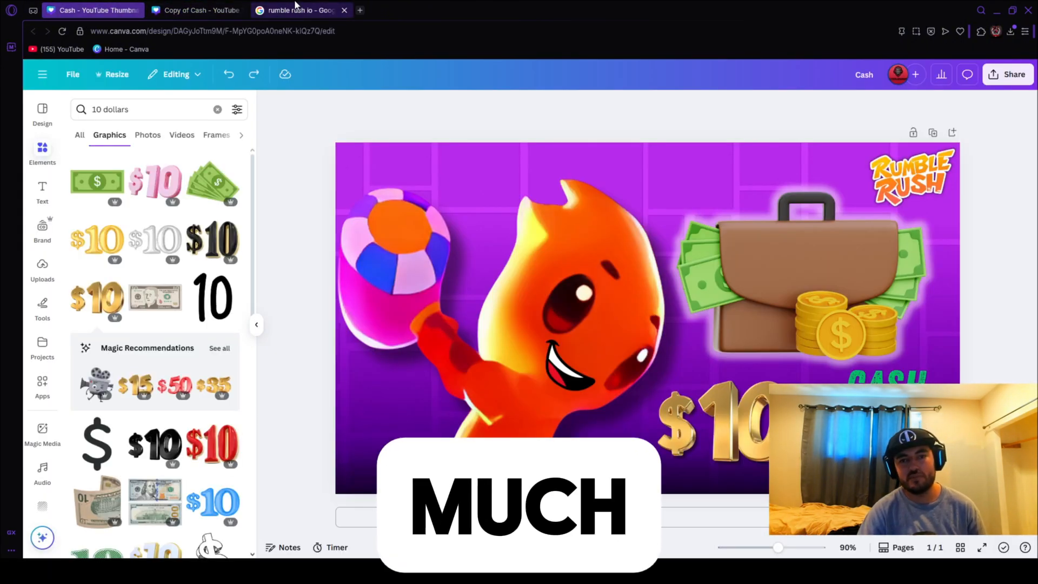